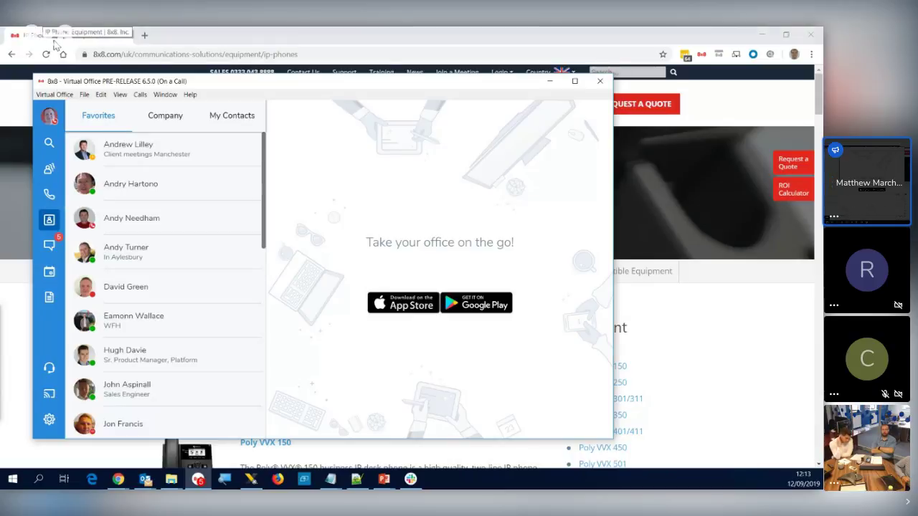
# Bring the 8x8 Virtual Office desktop app to the front and examine its available call commands
pyautogui.click(52, 42)
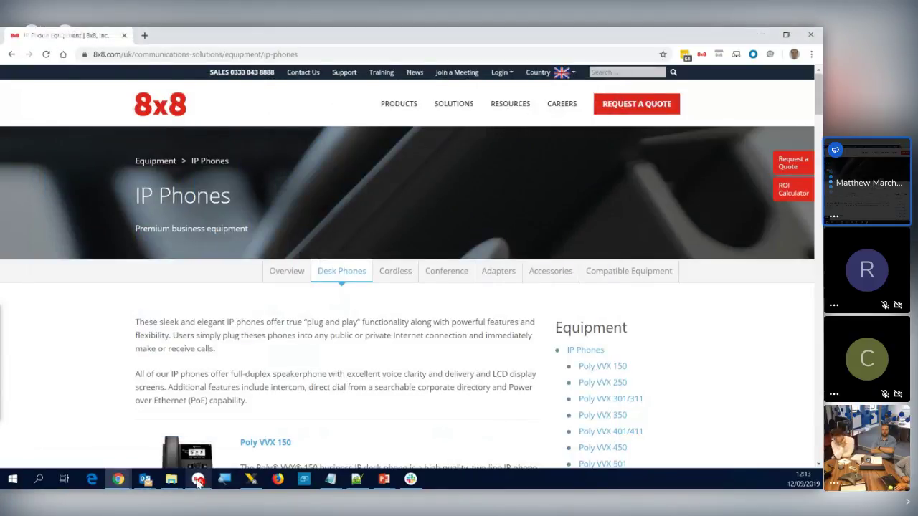
pyautogui.click(198, 479)
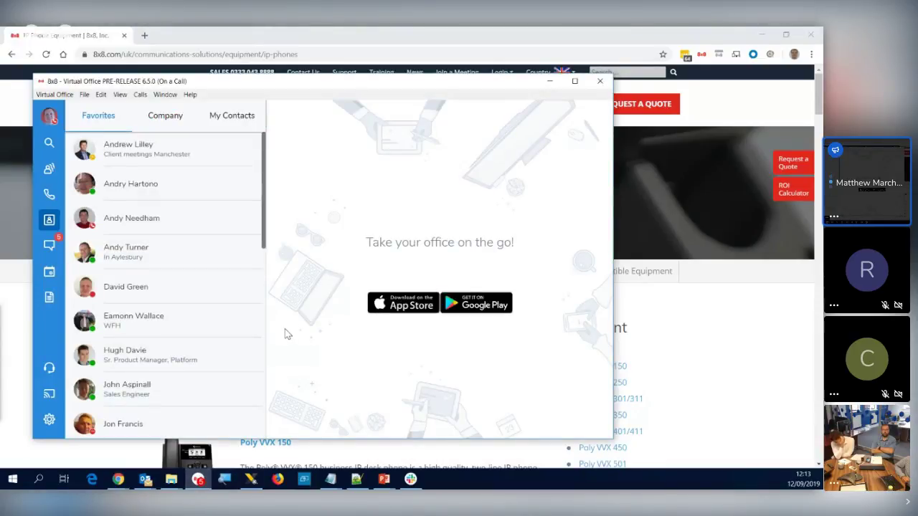
pyautogui.moveTo(163, 294)
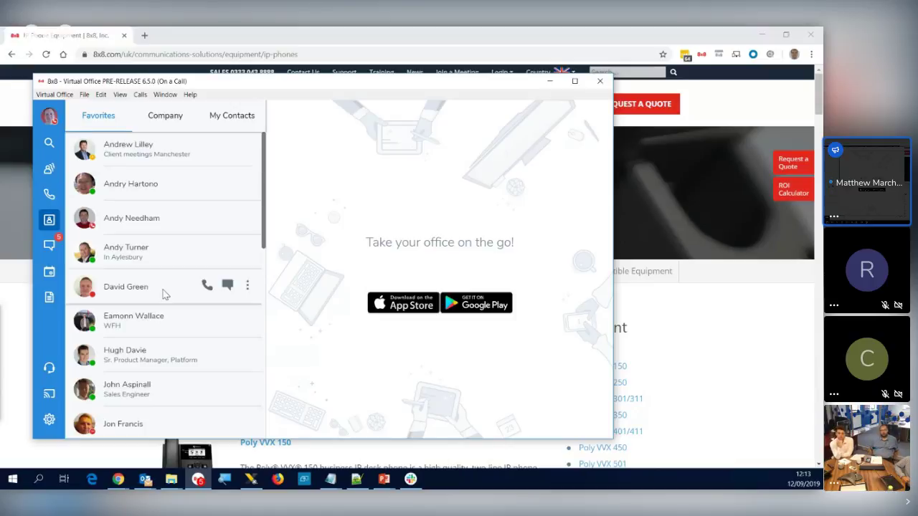
pyautogui.click(140, 99)
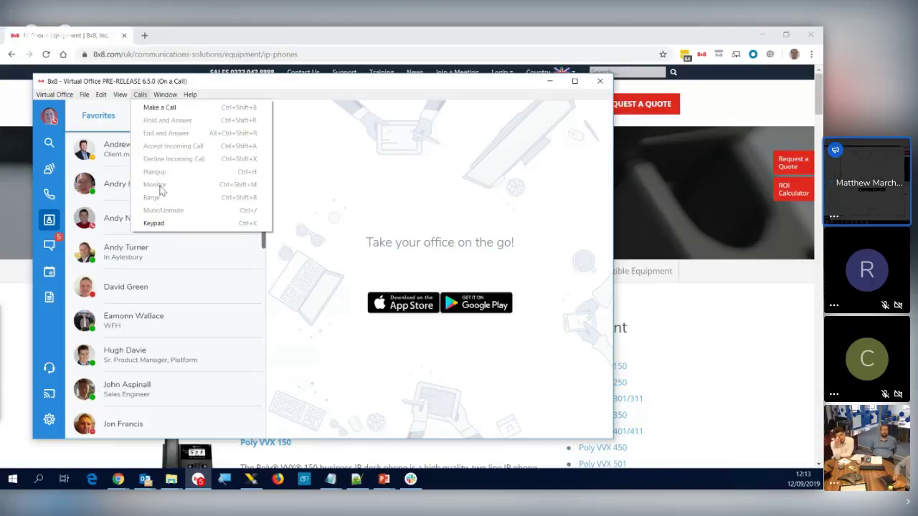
pyautogui.click(363, 203)
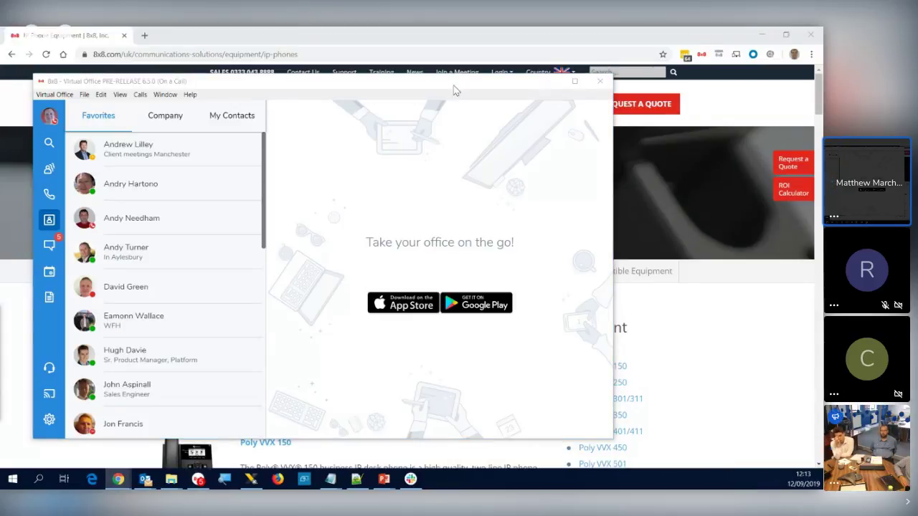
# Minimize the IP Phones web page and show the 8x8 Application Panel browser window maximized
pyautogui.moveTo(355, 88); pyautogui.dragTo(106, 106)
pyautogui.click(300, 98)
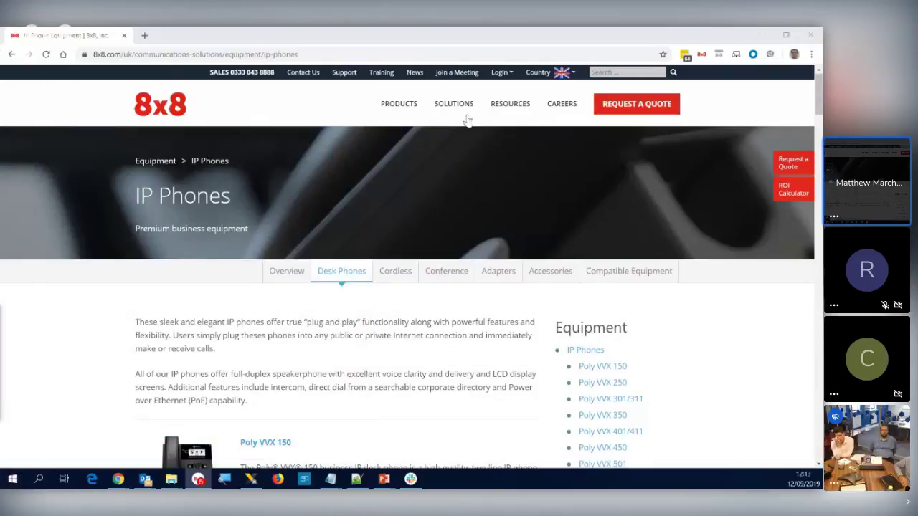
pyautogui.click(761, 34)
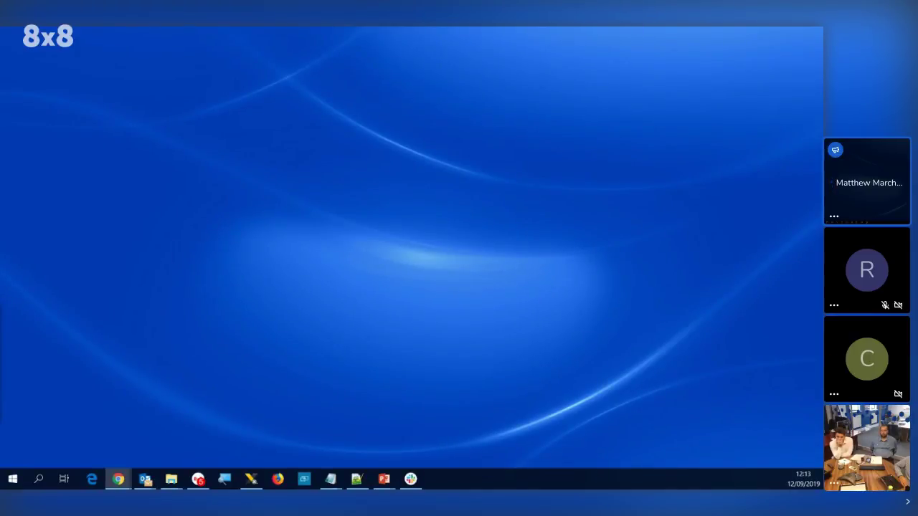
pyautogui.click(118, 479)
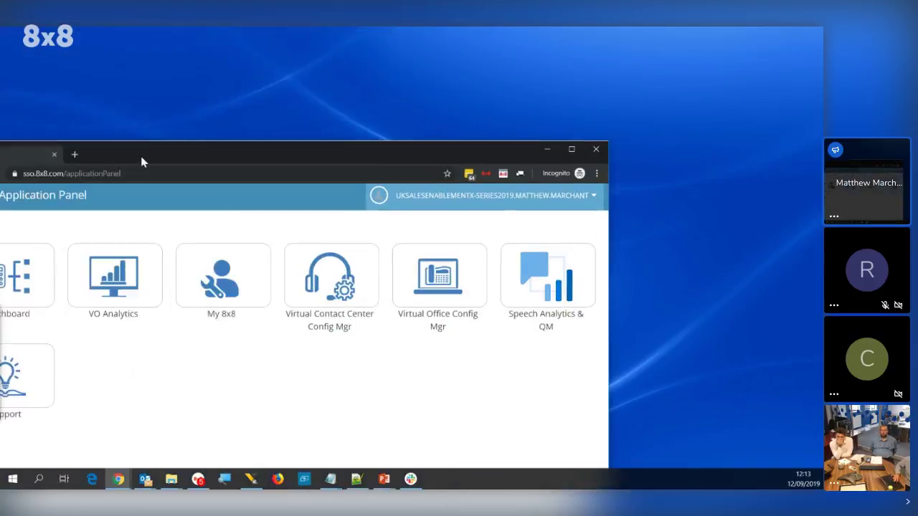
pyautogui.moveTo(246, 129); pyautogui.dragTo(250, 120)
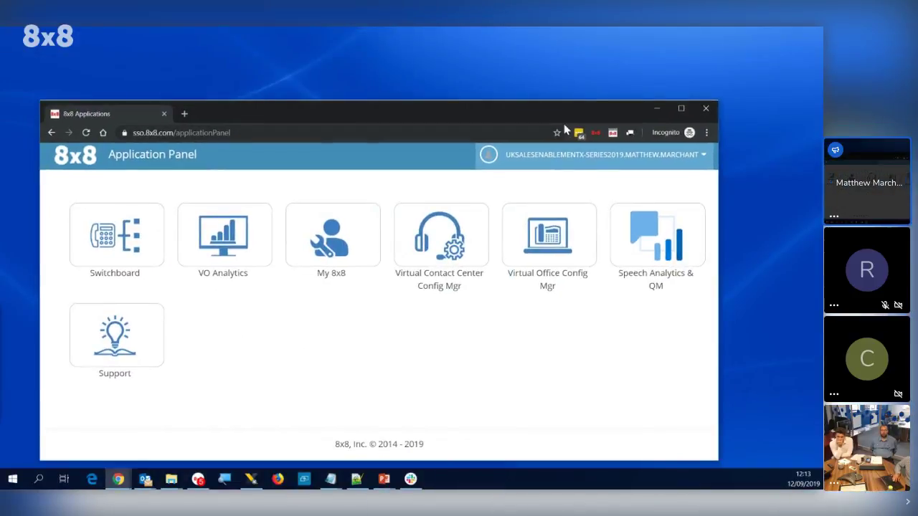
pyautogui.click(681, 108)
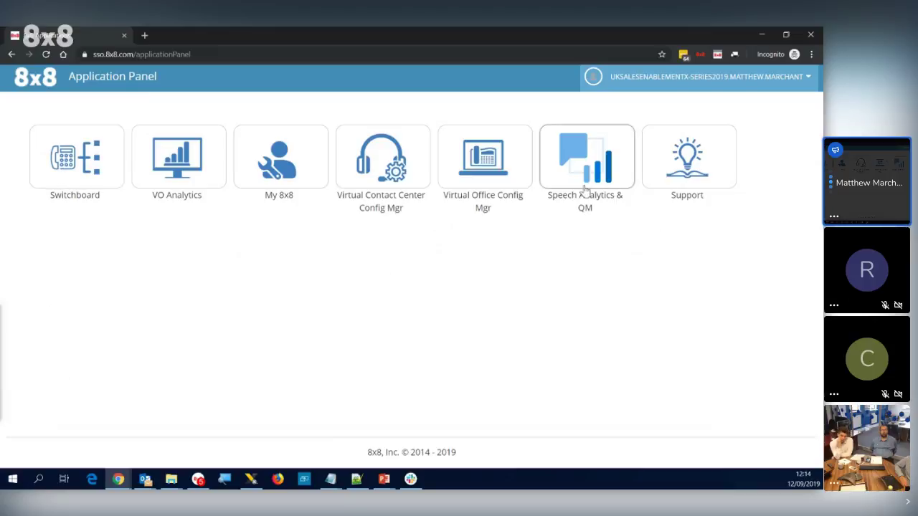
# Launch Virtual Office Config Mgr and open the first user in the Users list for editing
pyautogui.click(497, 167)
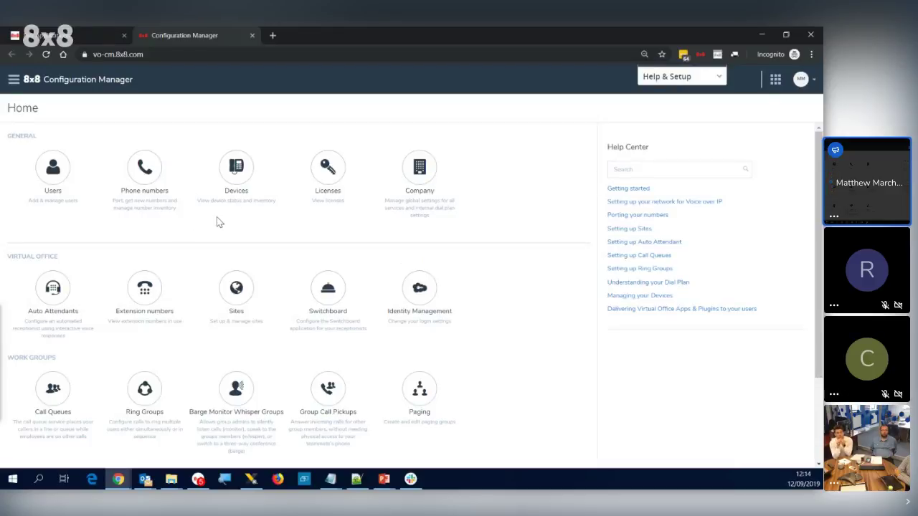
pyautogui.click(59, 182)
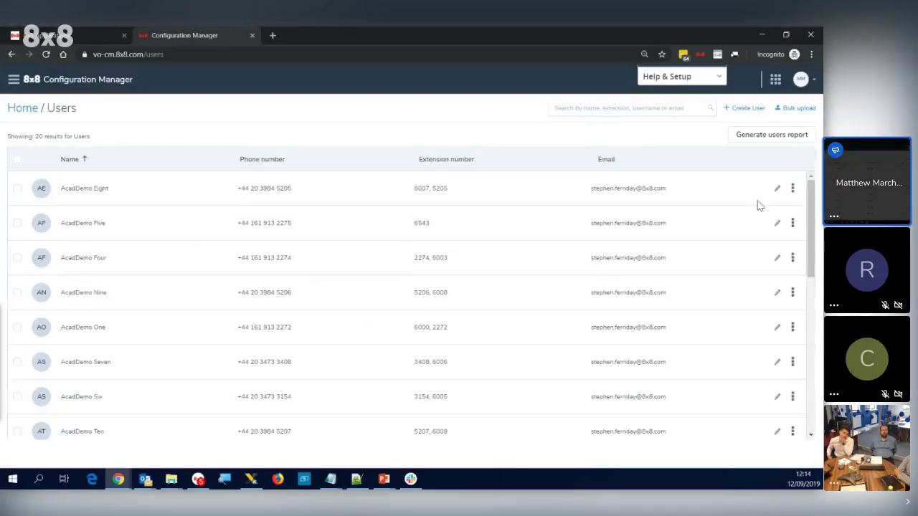
pyautogui.click(776, 189)
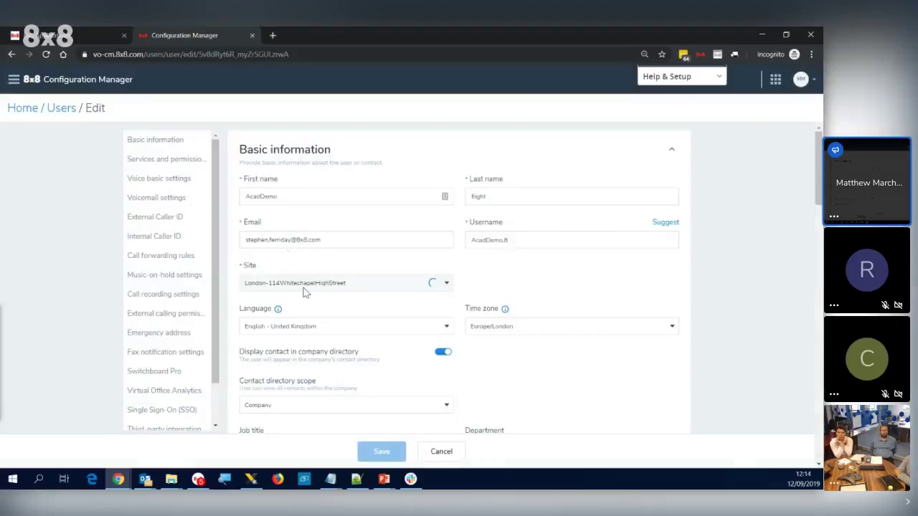
# Examine the user's assigned services and the licence options offered for the X Series X8 (VO) service
pyautogui.scroll(-5, 306, 289)
pyautogui.scroll(-1, 308, 293)
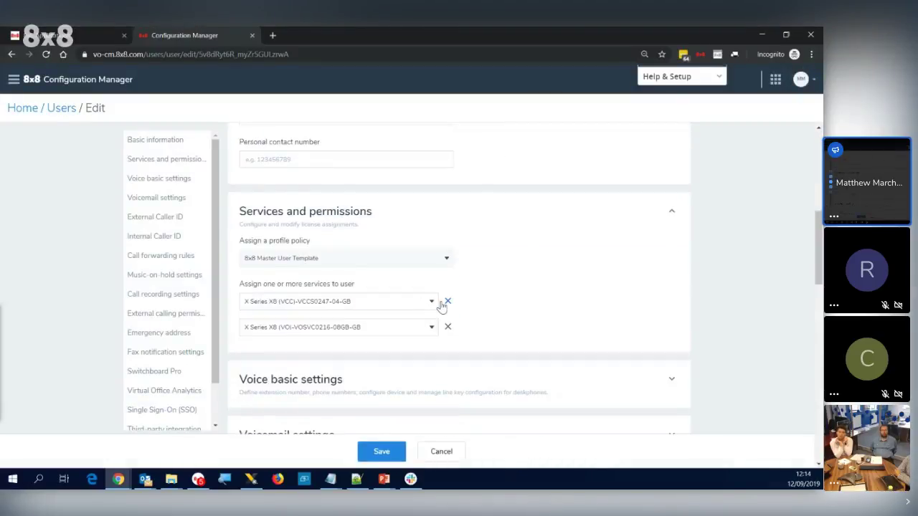
pyautogui.click(431, 327)
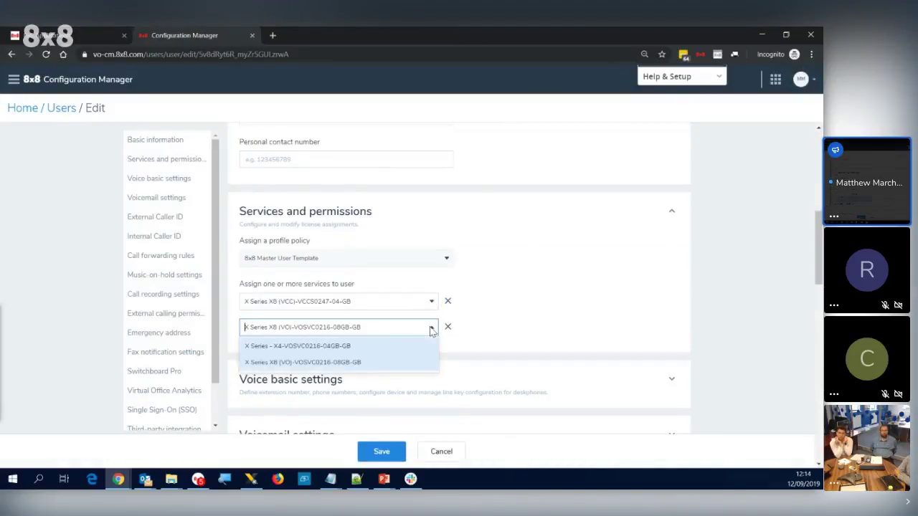
pyautogui.click(431, 328)
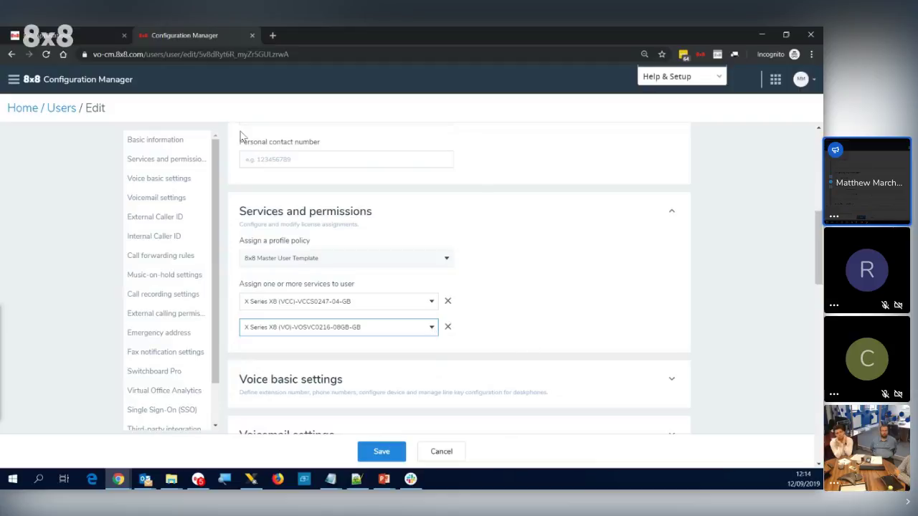
# Expand the user's Voice basic settings and set the device model to Polycom VVX 300
pyautogui.scroll(-1, 169, 301)
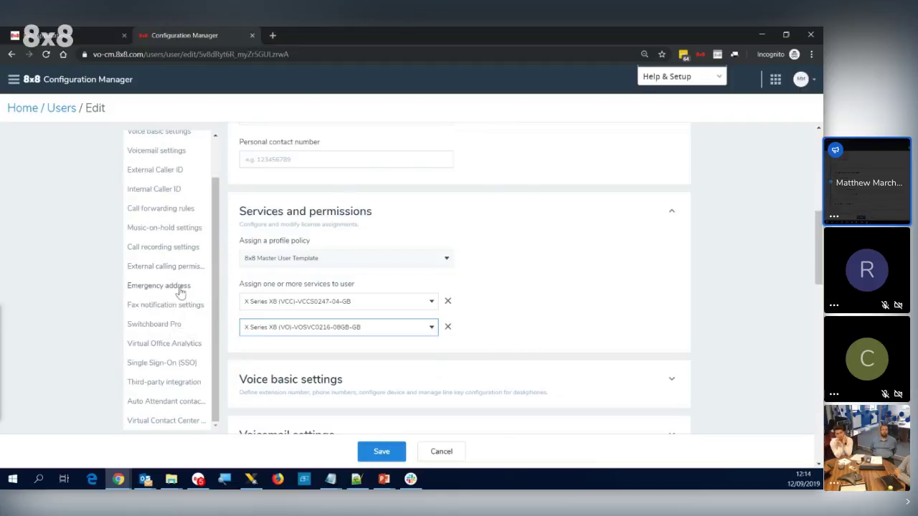
pyautogui.scroll(-2, 388, 385)
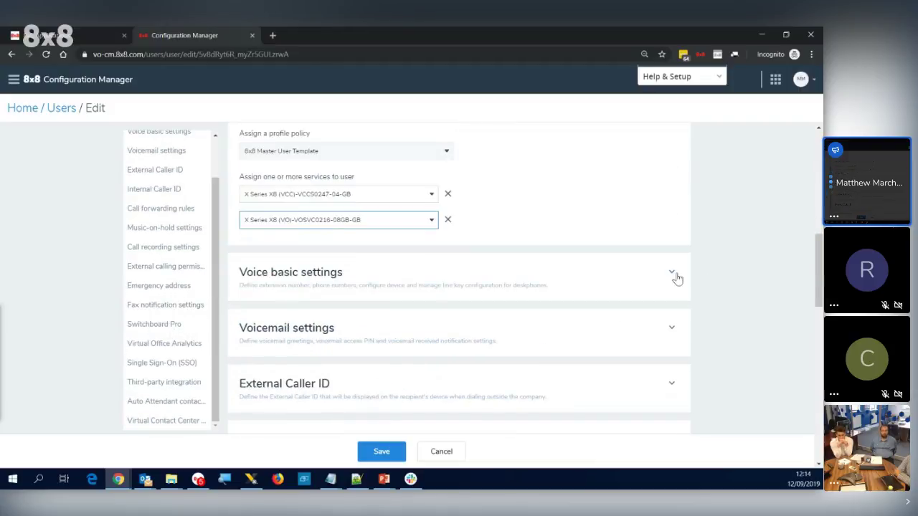
pyautogui.click(672, 273)
pyautogui.scroll(-3, 532, 380)
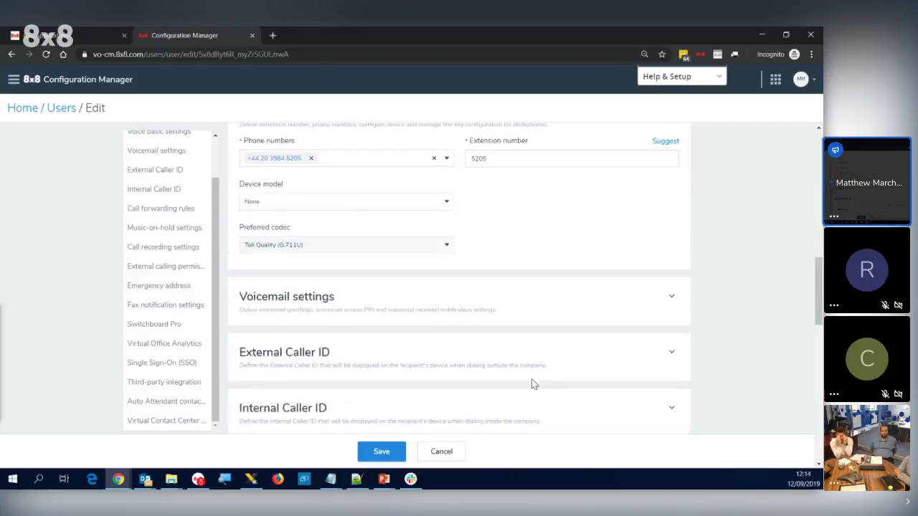
pyautogui.scroll(1, 418, 221)
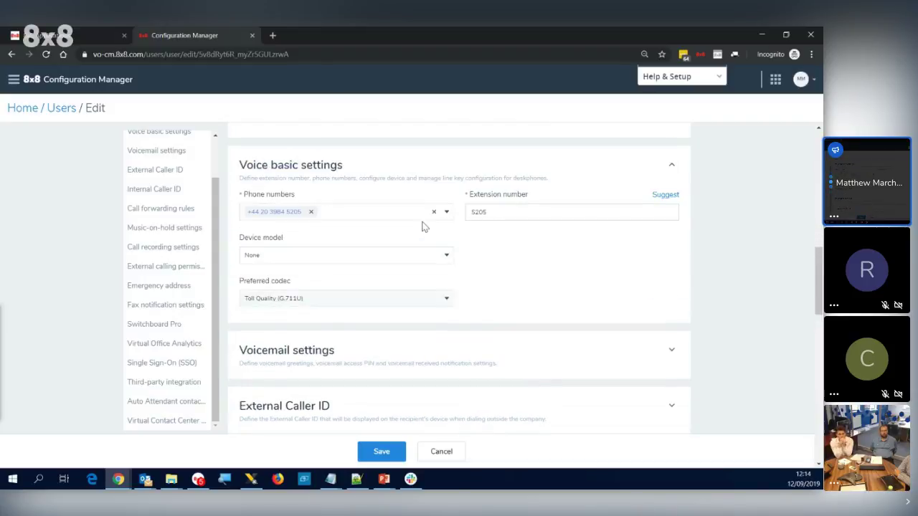
pyautogui.click(446, 259)
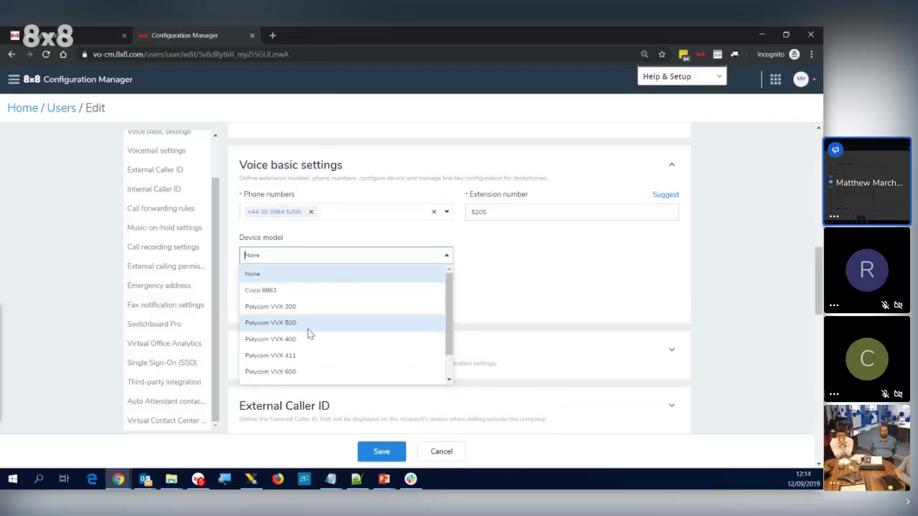
pyautogui.click(297, 307)
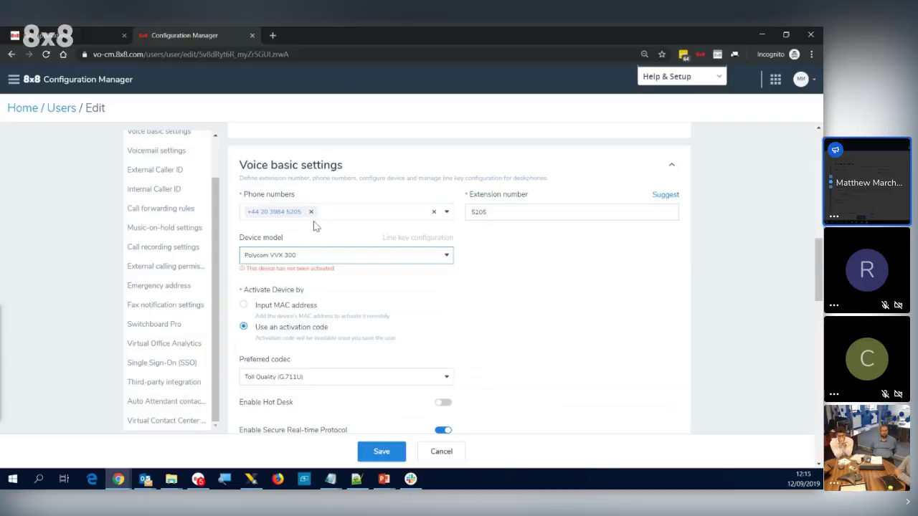
# Try device activation by MAC address, and set it back to using an activation code
pyautogui.click(246, 308)
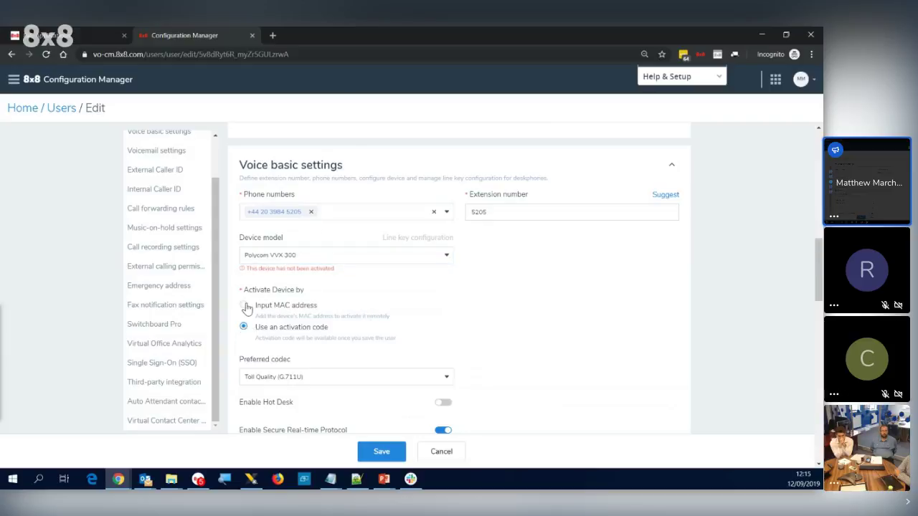
pyautogui.click(284, 330)
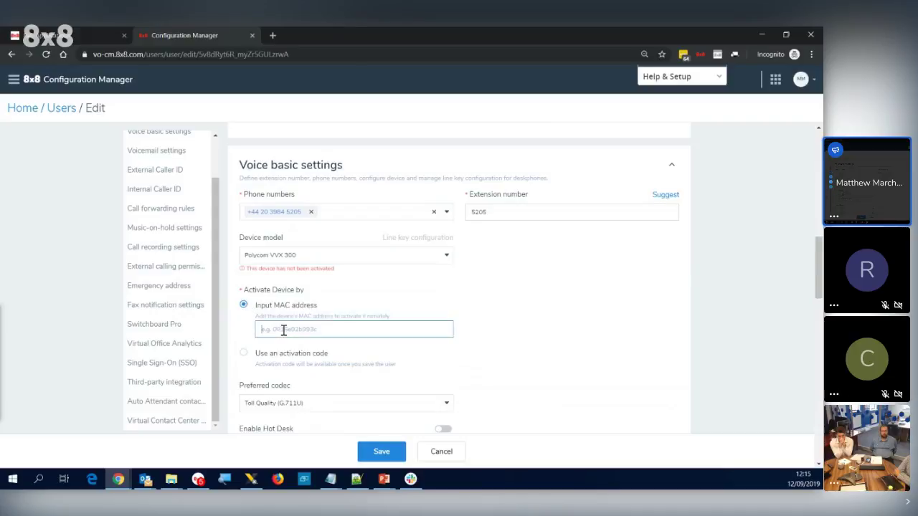
pyautogui.click(244, 354)
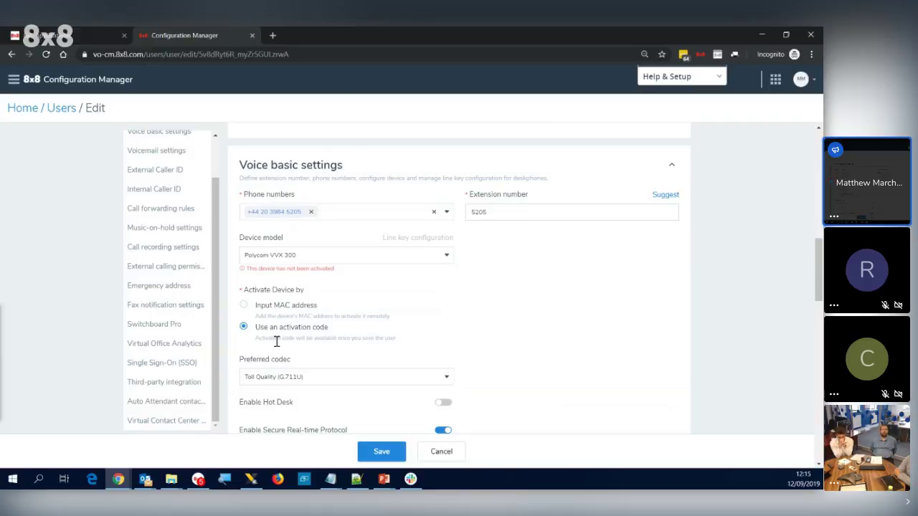
# Leave the user's edit page without saving and return to the Configuration Manager home page
pyautogui.scroll(10, 277, 341)
pyautogui.scroll(1, 177, 208)
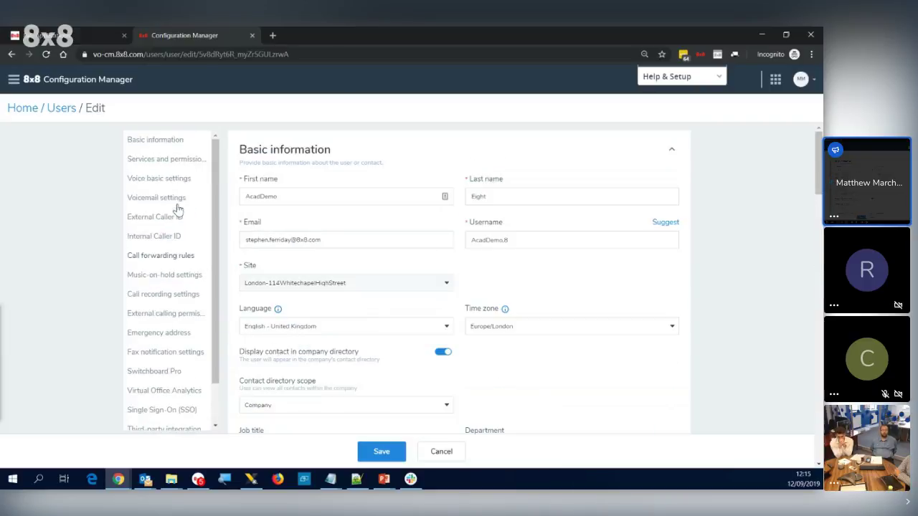
pyautogui.click(62, 108)
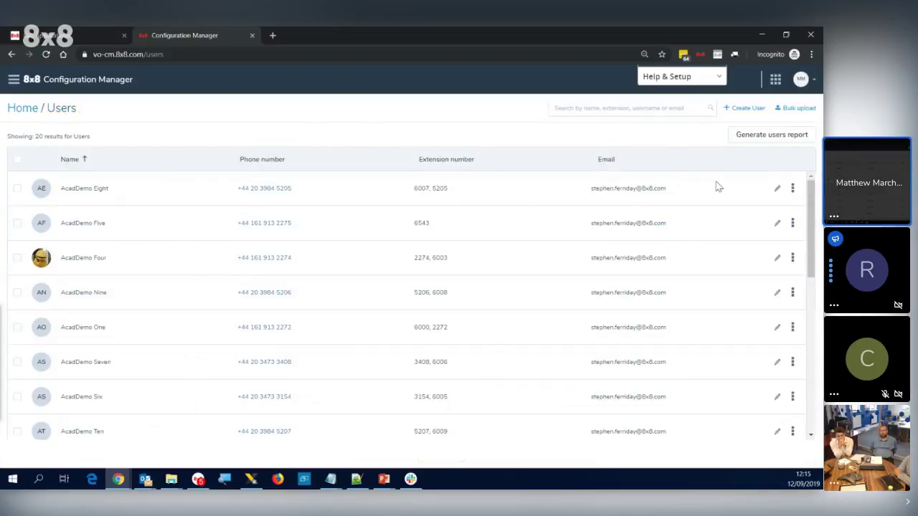
pyautogui.click(14, 111)
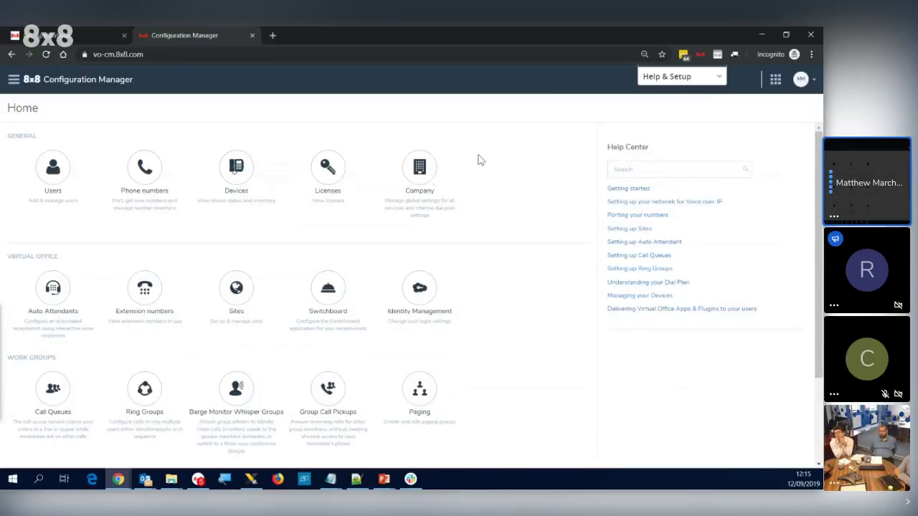
# Open the Devices page and bring up the list of models offered for adding a device model
pyautogui.click(241, 184)
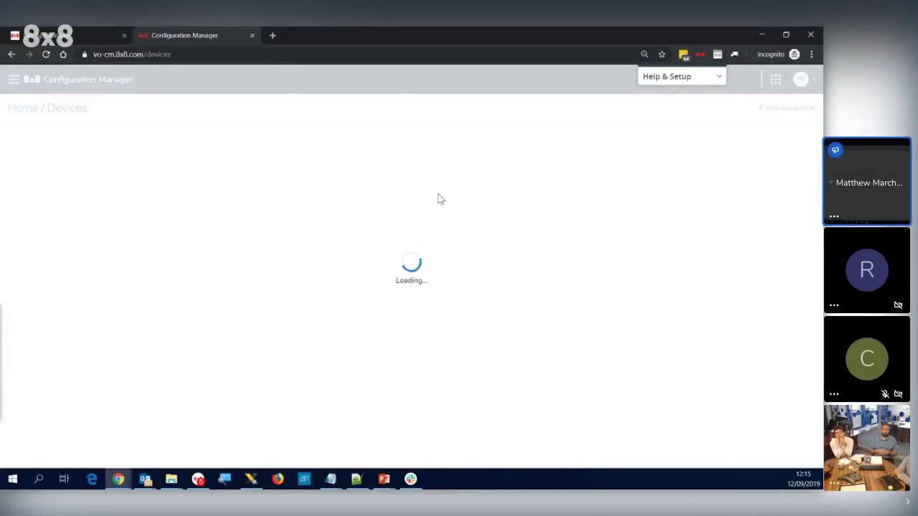
pyautogui.click(787, 108)
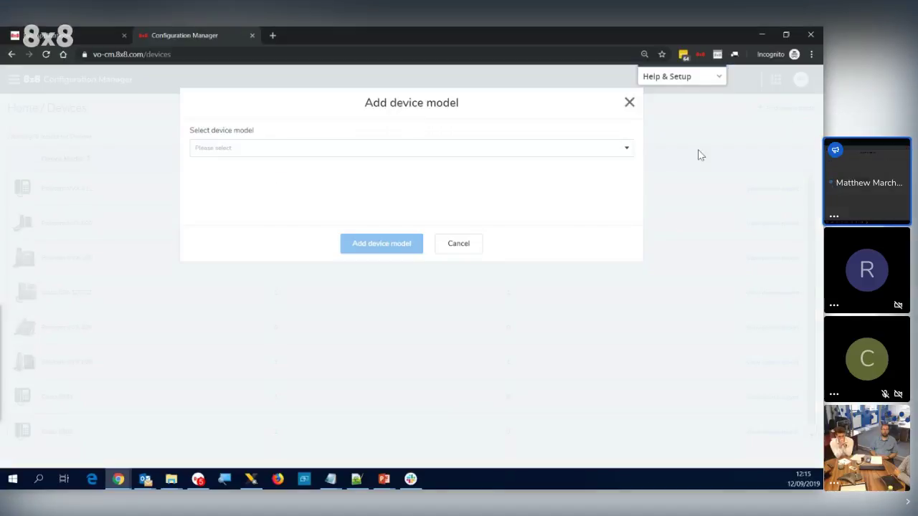
pyautogui.click(626, 149)
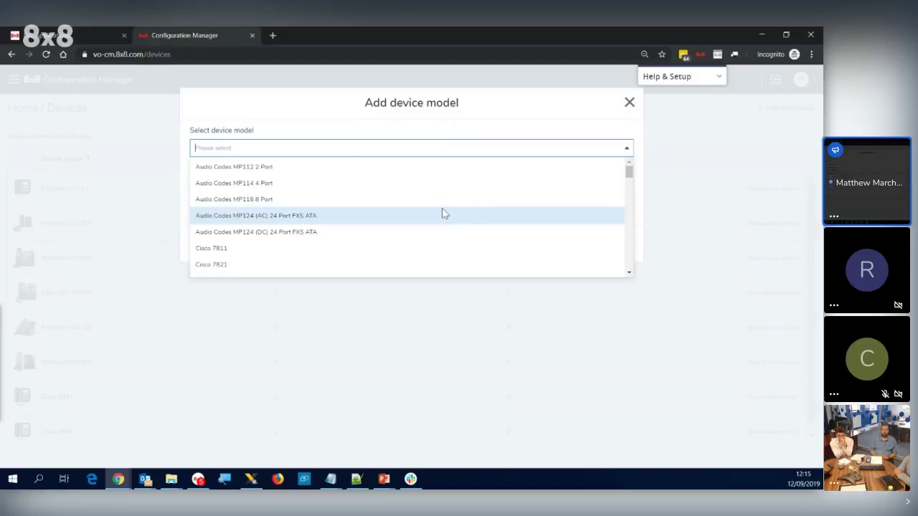
# Examine the supported device models, from the Audio Codes and Cisco entries through Polycom to Yealink
pyautogui.scroll(-1, 439, 208)
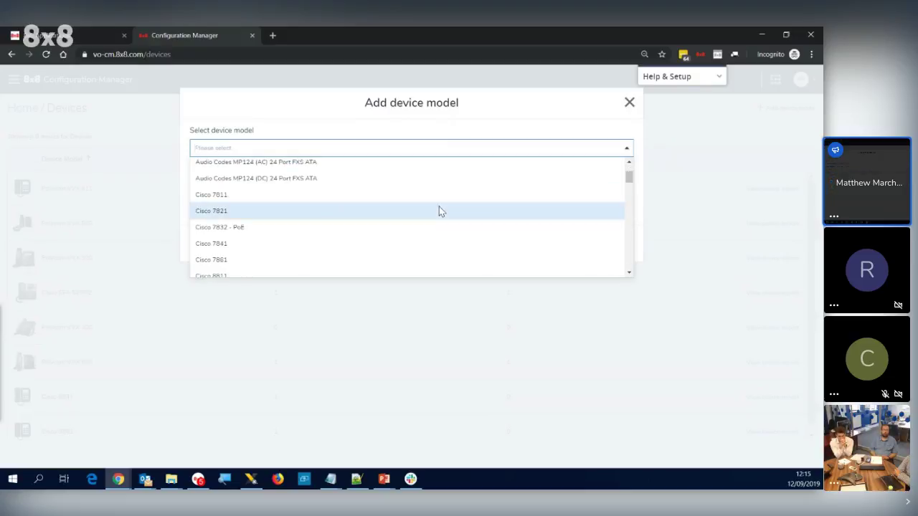
pyautogui.scroll(-1, 440, 211)
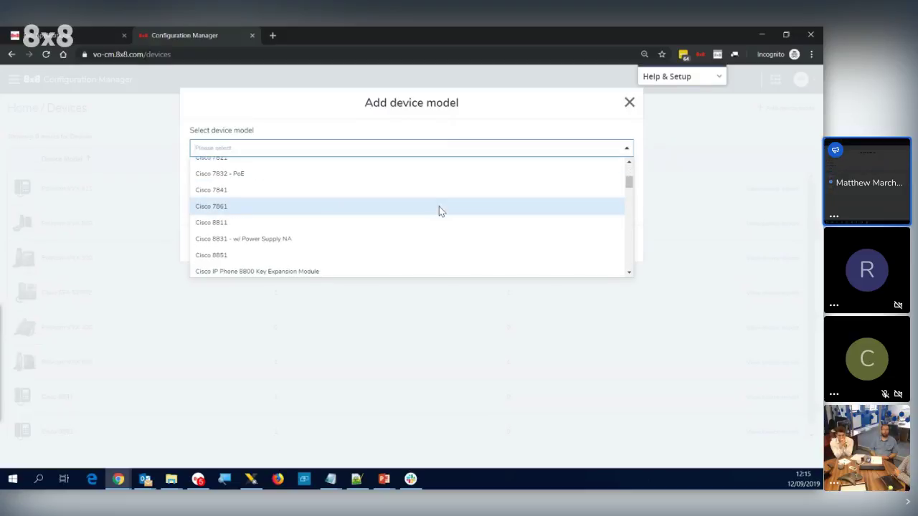
pyautogui.scroll(-2, 438, 209)
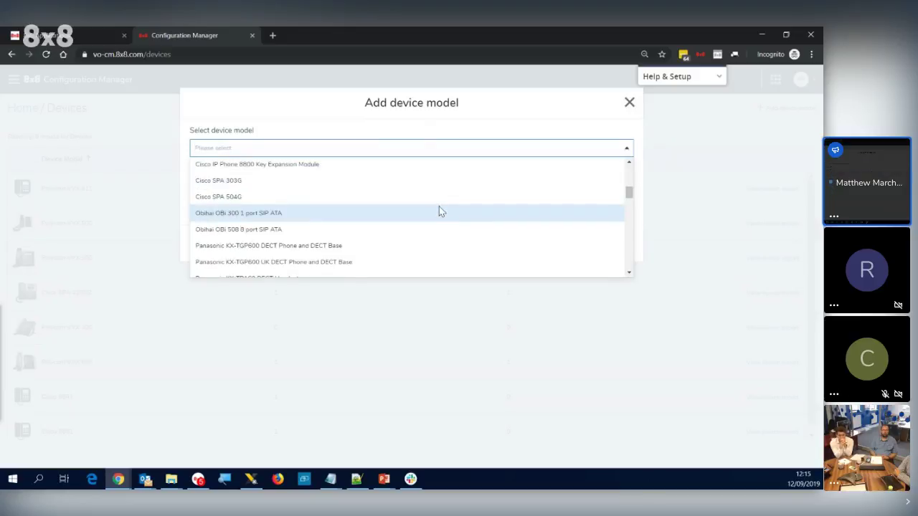
pyautogui.scroll(-1, 438, 208)
pyautogui.scroll(-2, 438, 208)
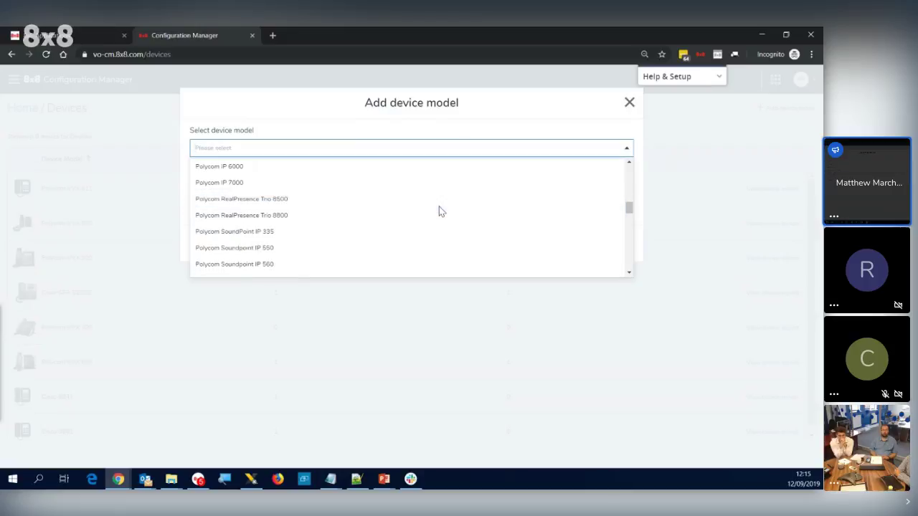
pyautogui.scroll(-1, 439, 208)
pyautogui.scroll(-3, 439, 208)
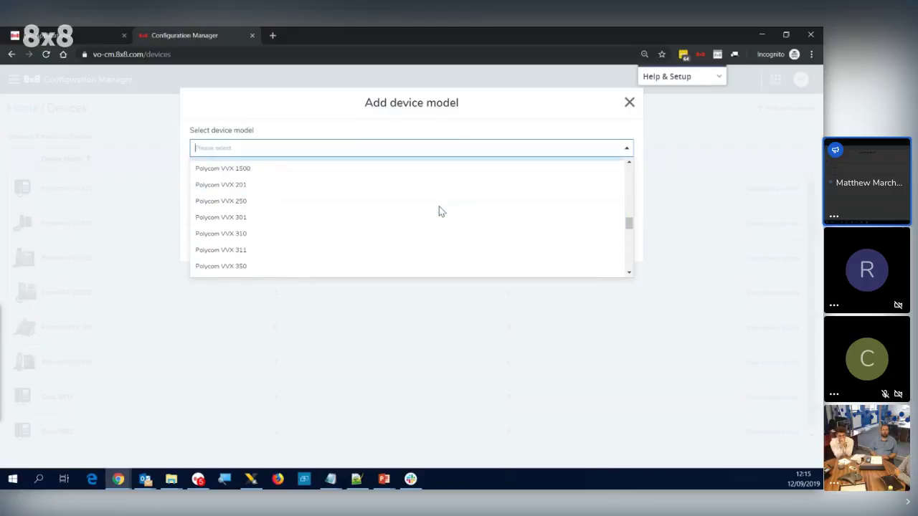
pyautogui.scroll(-3, 439, 208)
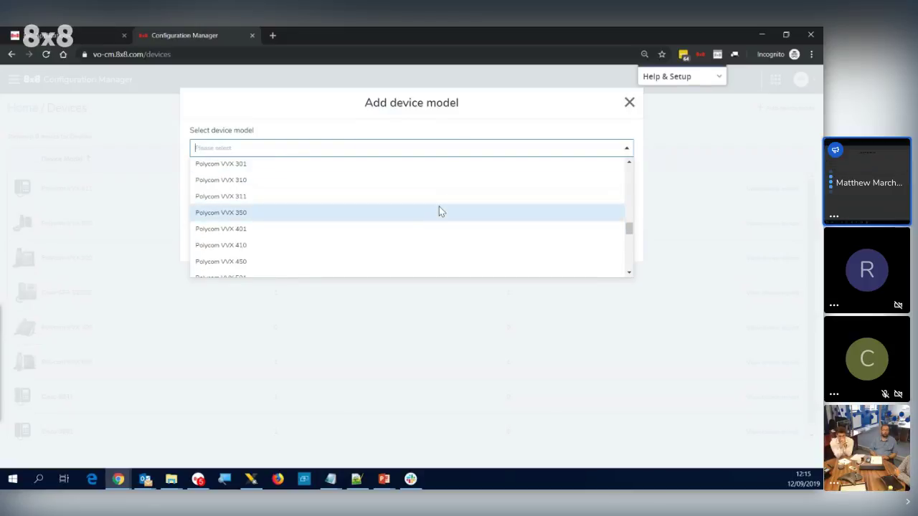
pyautogui.scroll(-3, 439, 209)
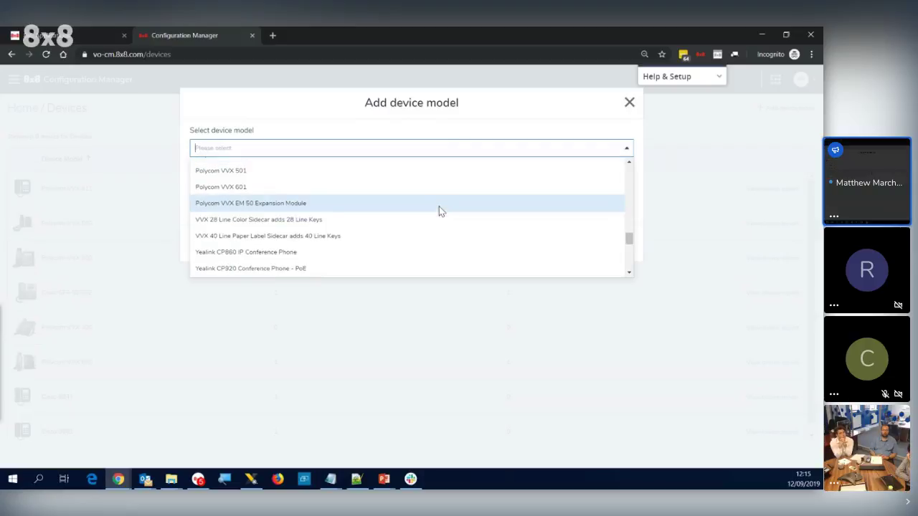
pyautogui.scroll(-1, 440, 211)
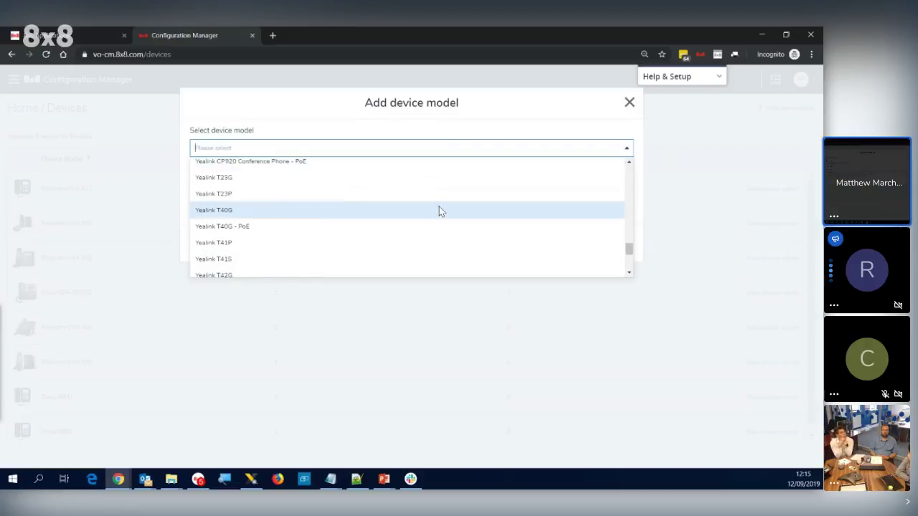
pyautogui.scroll(3, 440, 209)
pyautogui.scroll(-3, 440, 209)
pyautogui.scroll(-4, 439, 208)
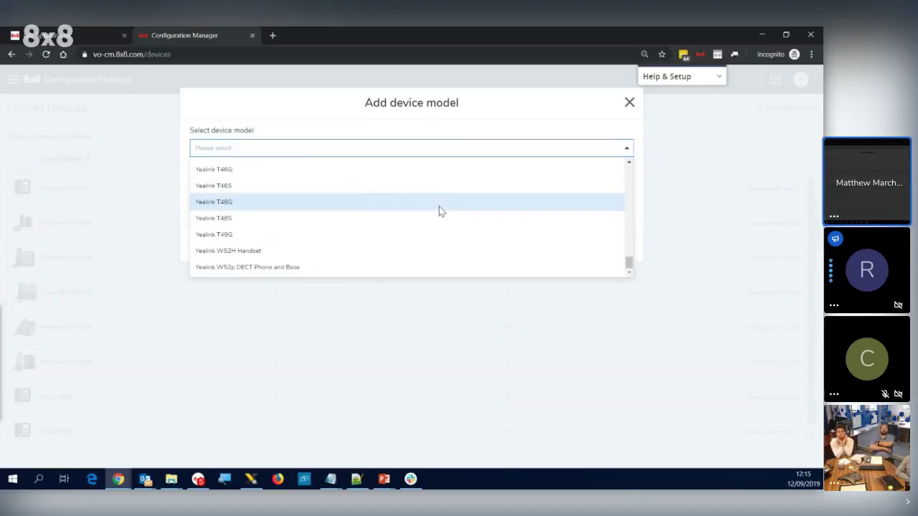
pyautogui.scroll(5, 440, 209)
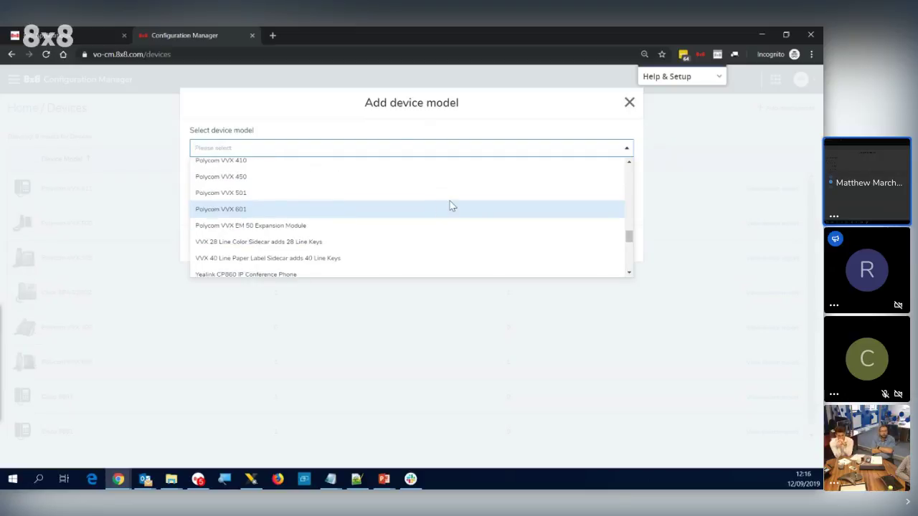
# Search the device models for "ip" and for "331", and return to the home page without adding a model
pyautogui.click(347, 151)
pyautogui.write('ip')
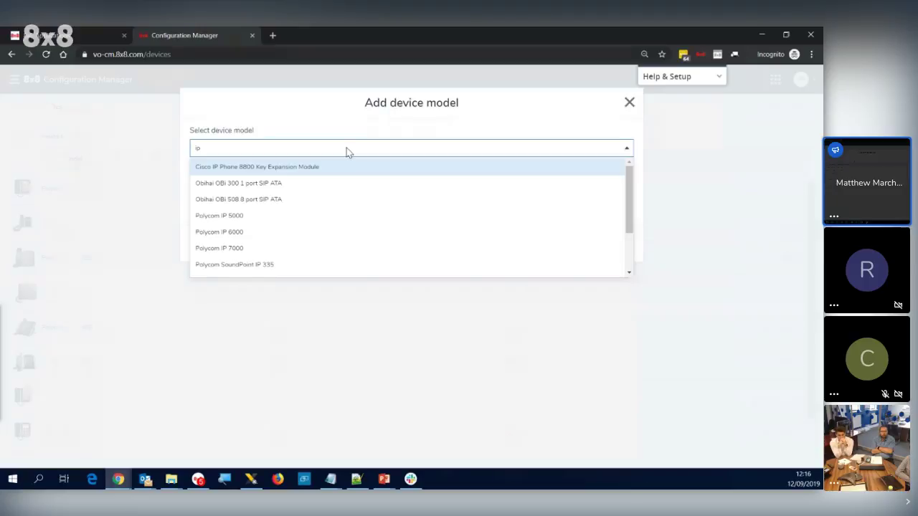
pyautogui.press('BackSpace')
pyautogui.press('BackSpace')
pyautogui.write('881')
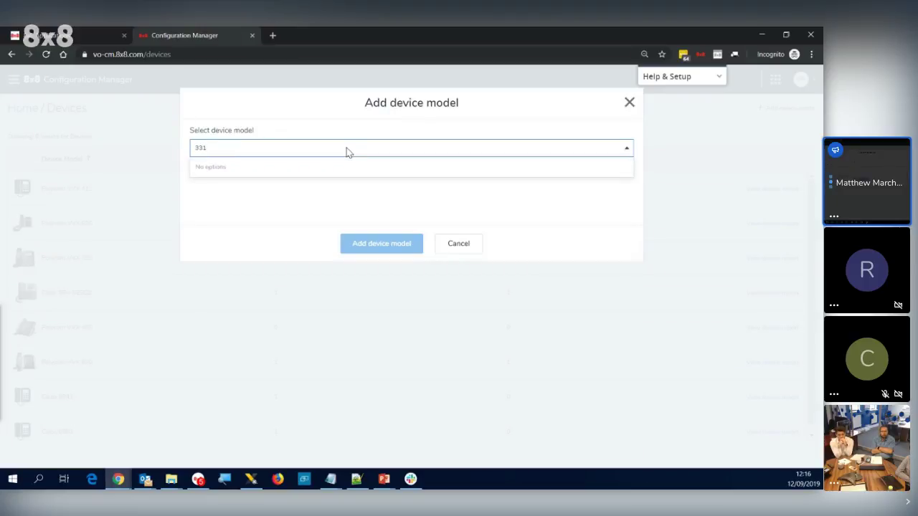
pyautogui.press('BackSpace')
pyautogui.press('BackSpace')
pyautogui.press('BackSpace')
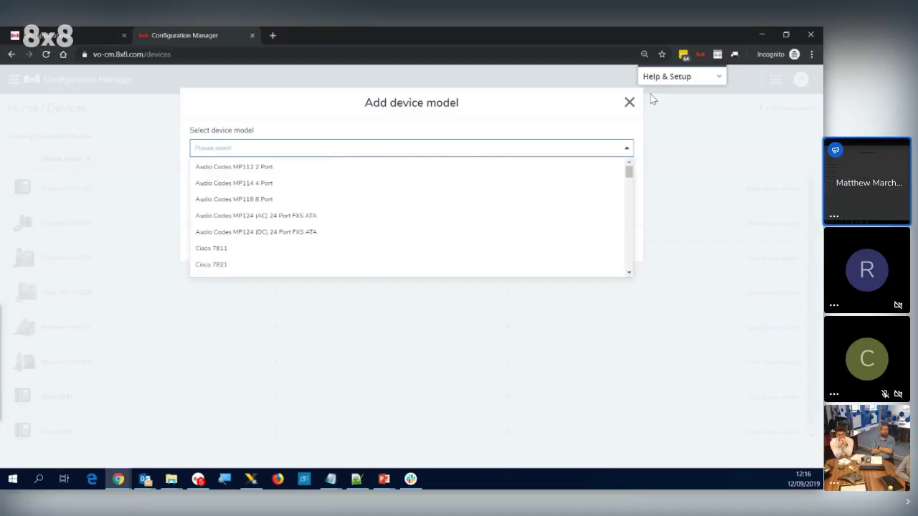
pyautogui.click(630, 102)
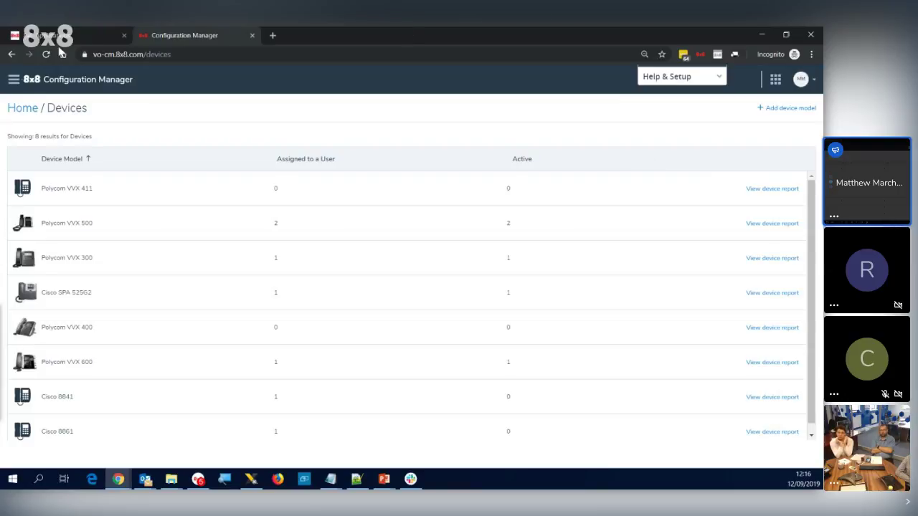
pyautogui.click(21, 111)
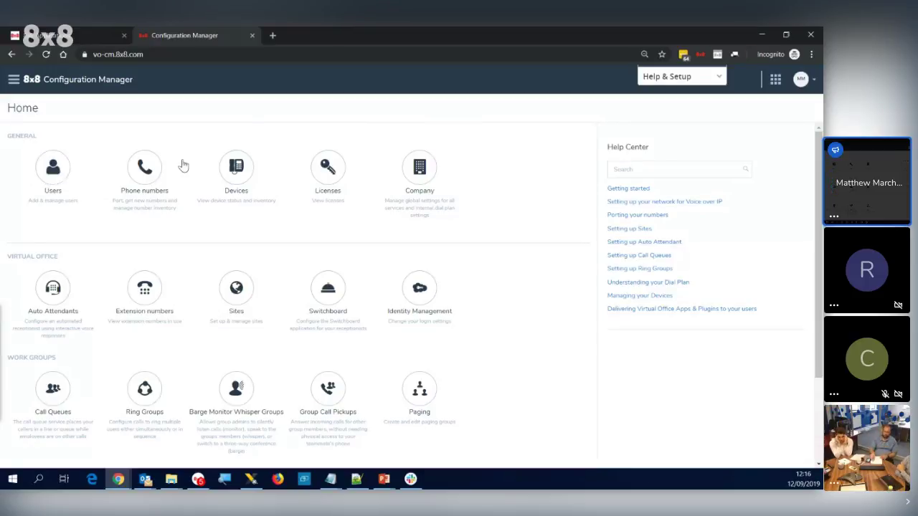
# Search the web for "8x8 handsets" in a new browser tab and open 8x8's IP Phones page
pyautogui.click(273, 35)
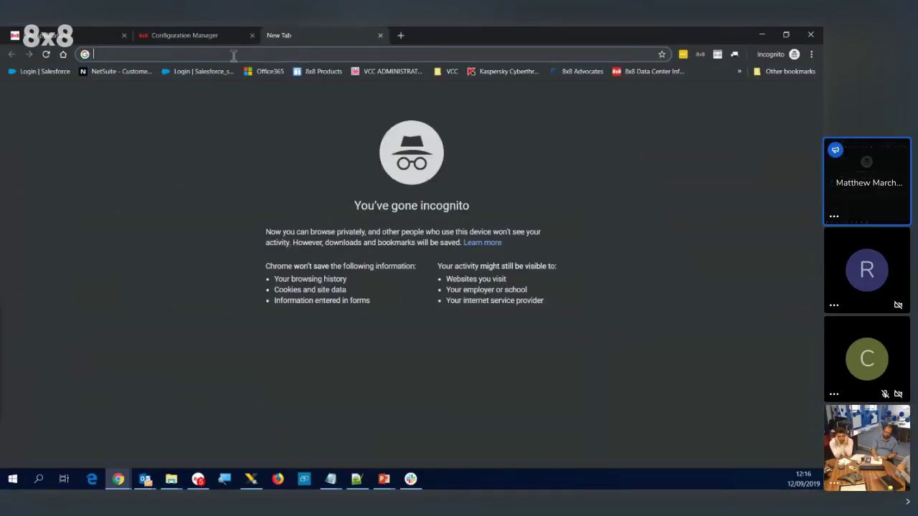
pyautogui.write('8x8 handsets')
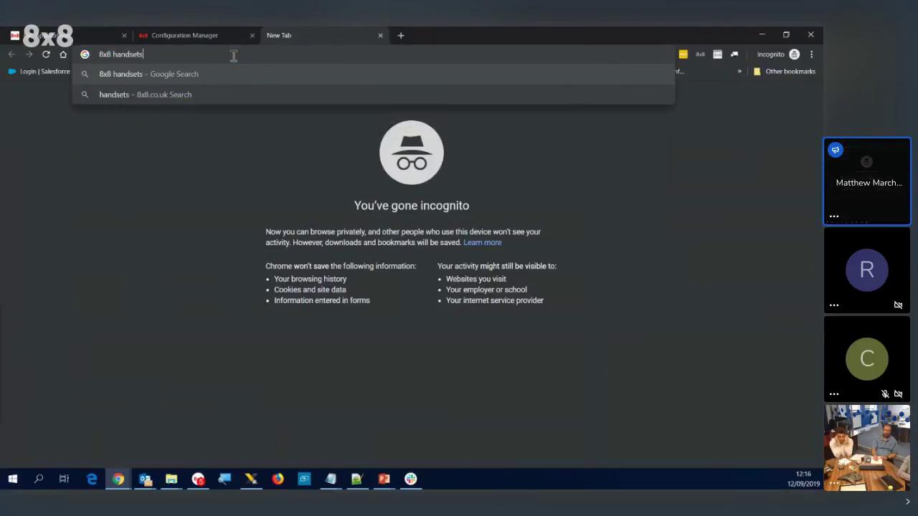
pyautogui.press('Return')
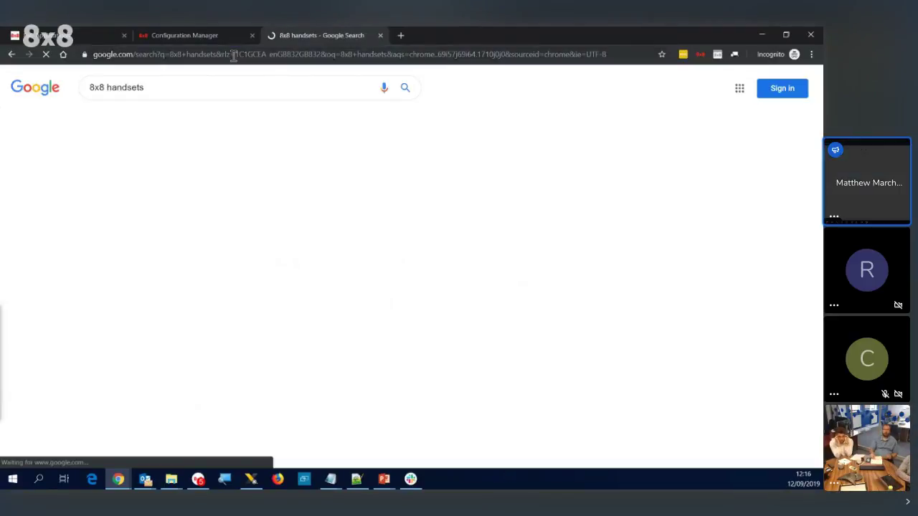
pyautogui.scroll(-3, 172, 344)
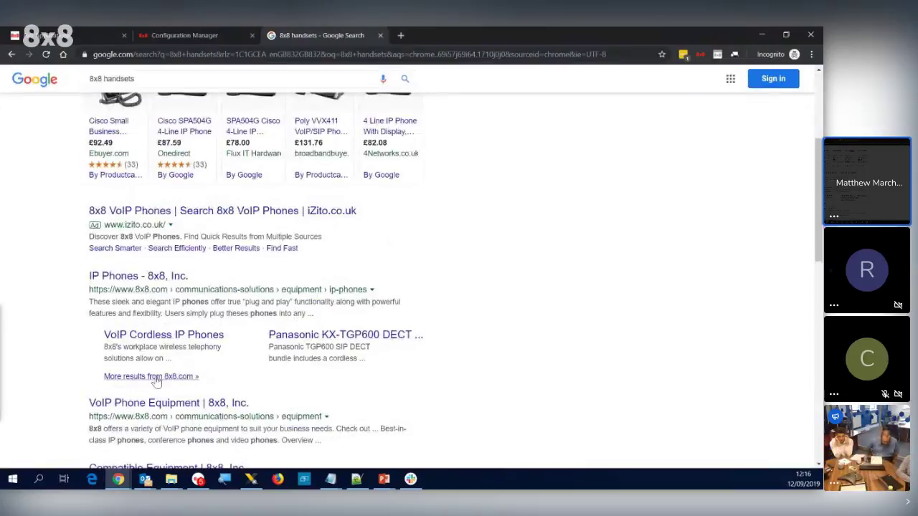
pyautogui.click(124, 281)
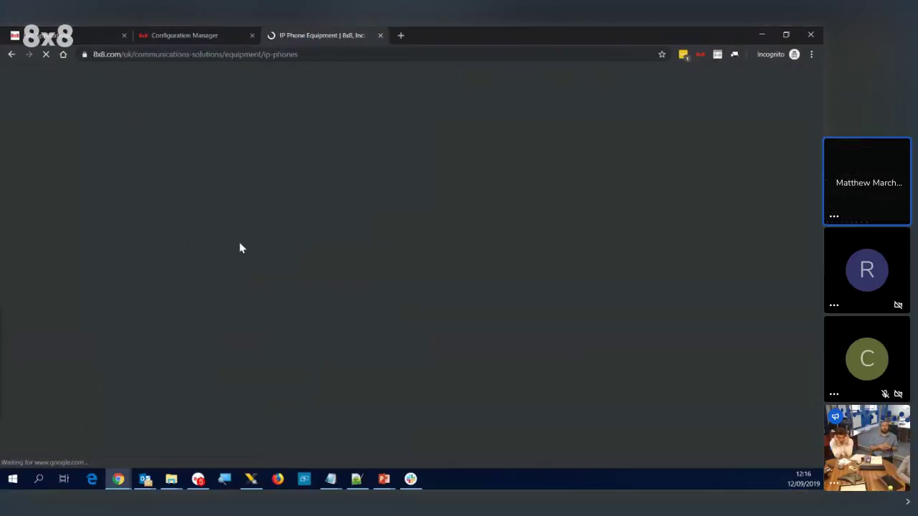
# Open the Panasonic KX-TGP600 DECT page from the cordless IP phones and accept the website's cookie notice
pyautogui.scroll(-3, 445, 310)
pyautogui.scroll(-4, 445, 310)
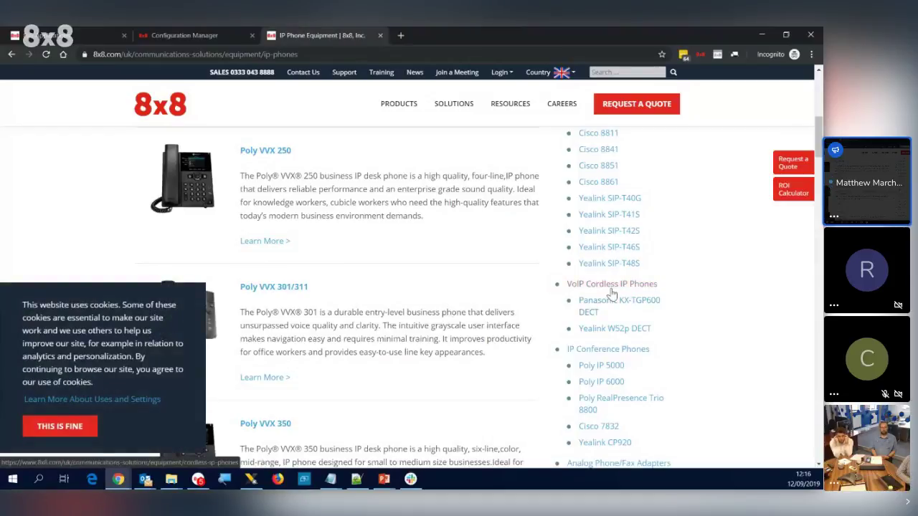
pyautogui.click(589, 307)
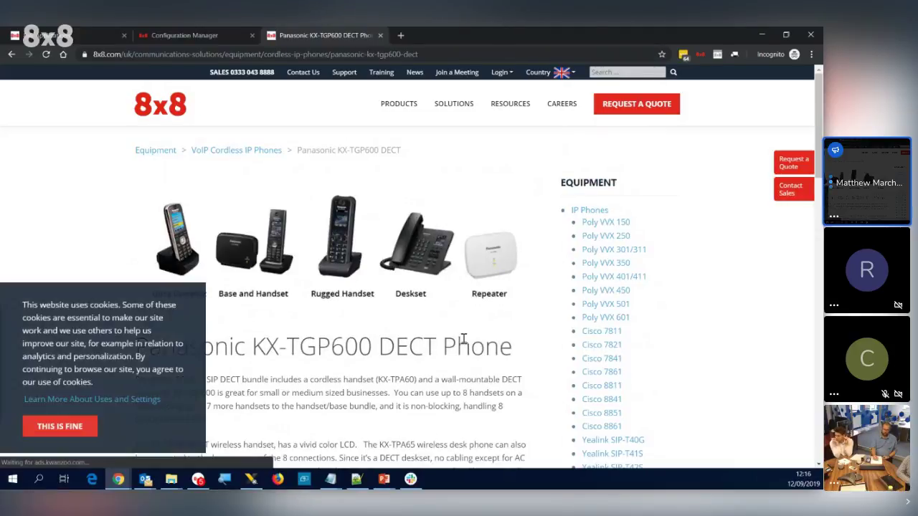
pyautogui.click(64, 432)
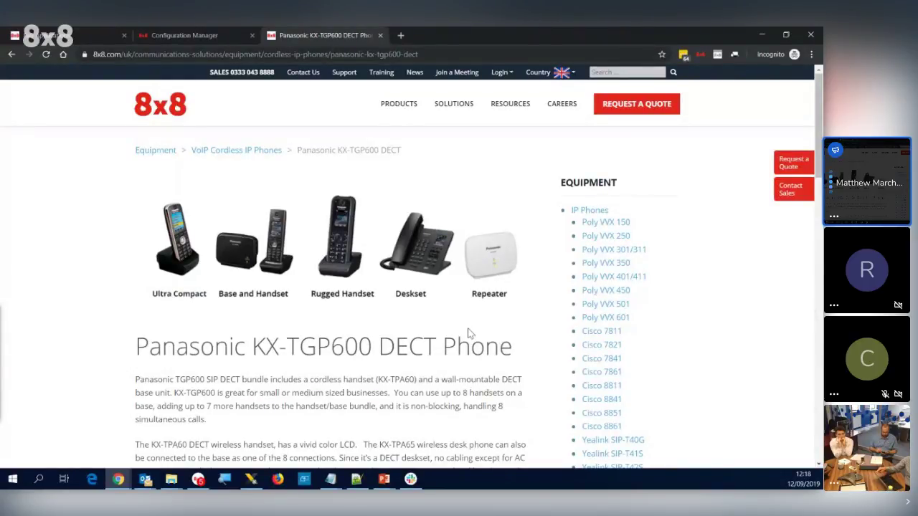
# Search the web for "gigaset wiki" in a new browser tab and open the Gigaset PRO public wiki
pyautogui.click(400, 35)
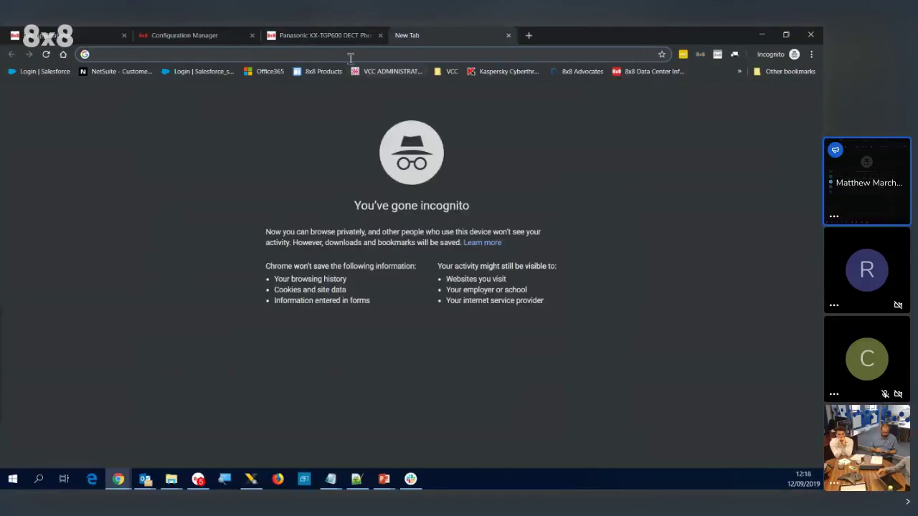
pyautogui.write('gig')
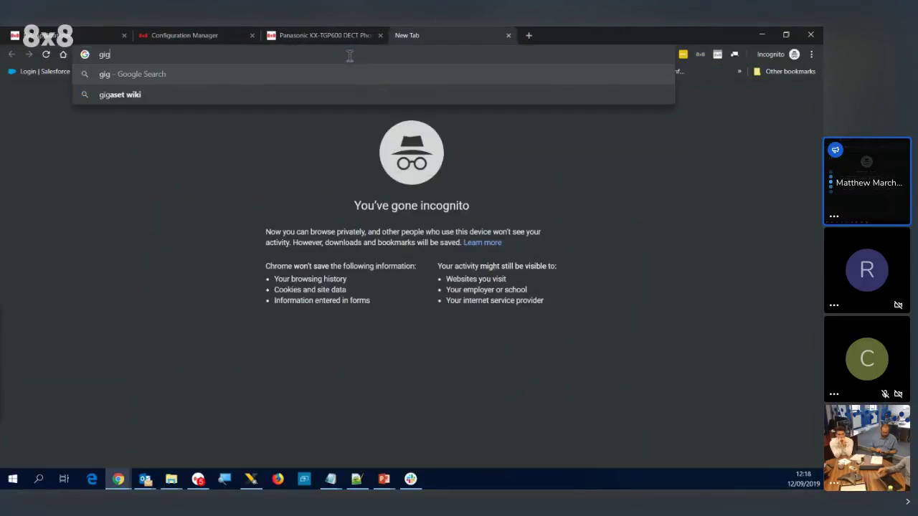
pyautogui.write('aset w')
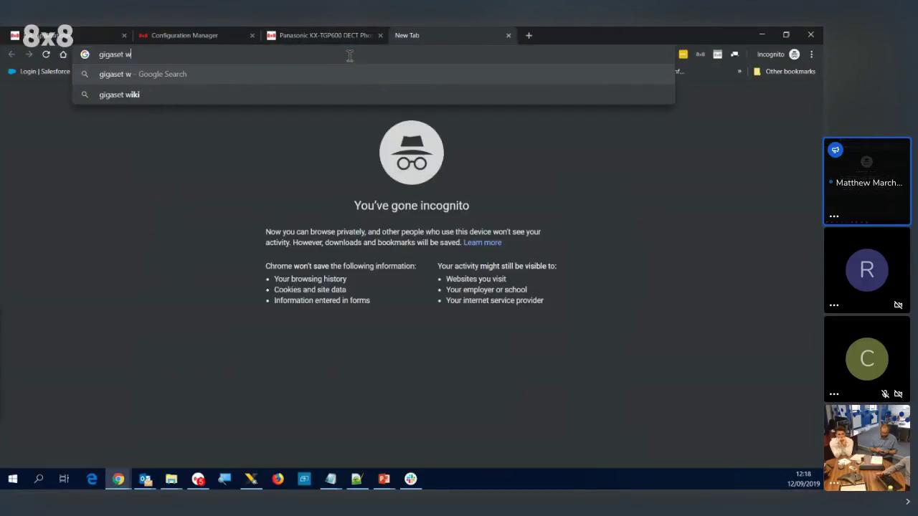
pyautogui.write('iki')
pyautogui.press('Return')
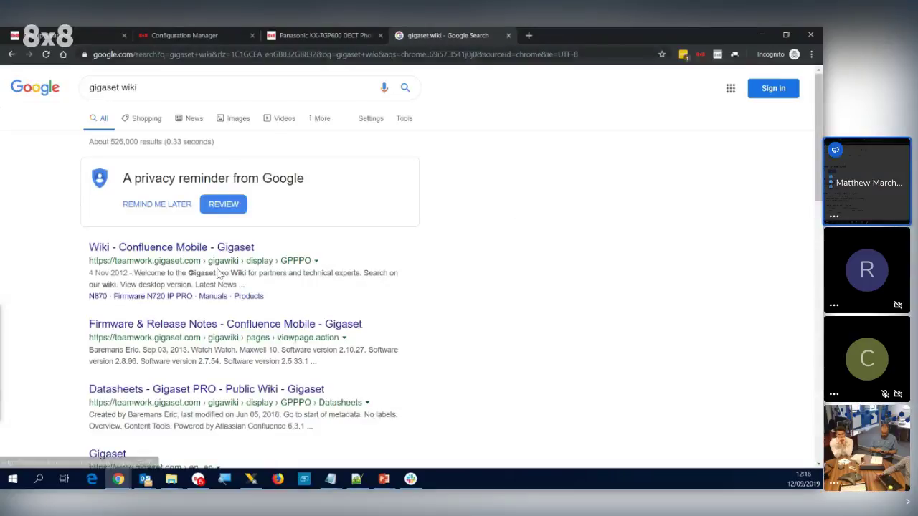
pyautogui.scroll(-2, 186, 333)
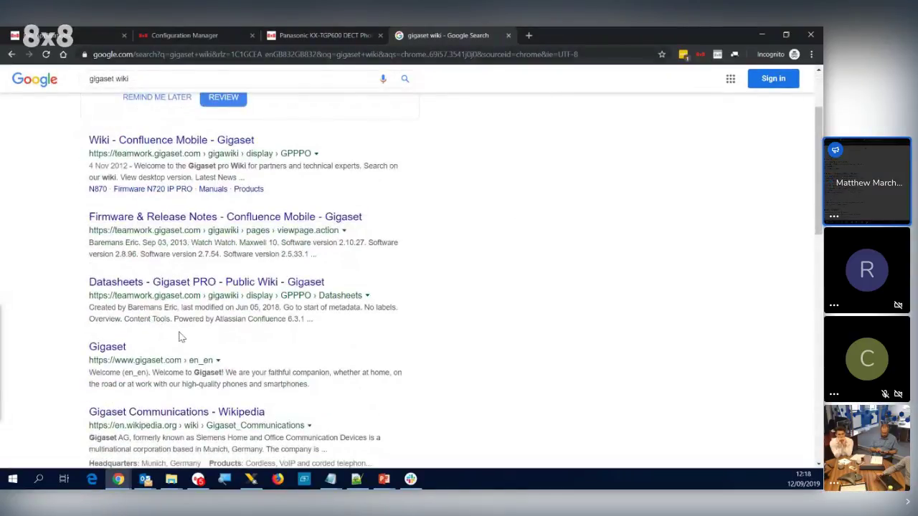
pyautogui.click(143, 140)
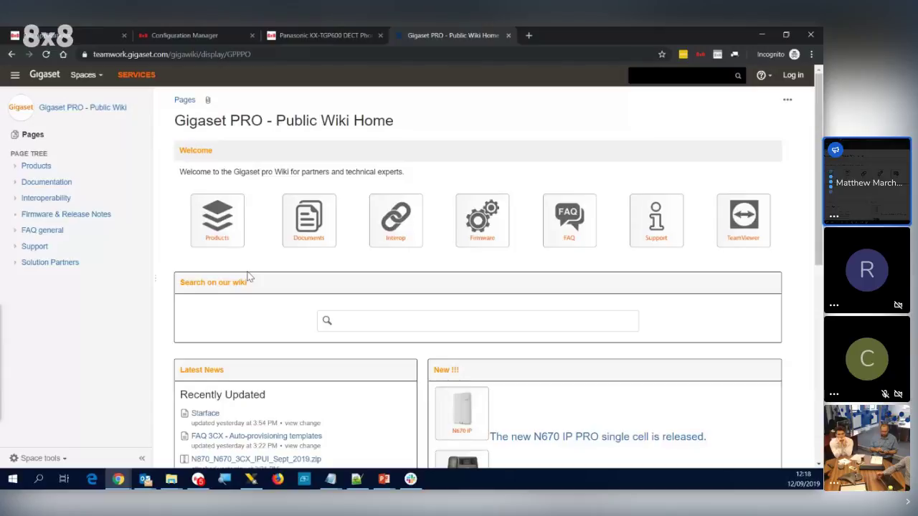
# Open the N870 page among the wiki's products and examine the multicell system's specifications and document links
pyautogui.click(15, 165)
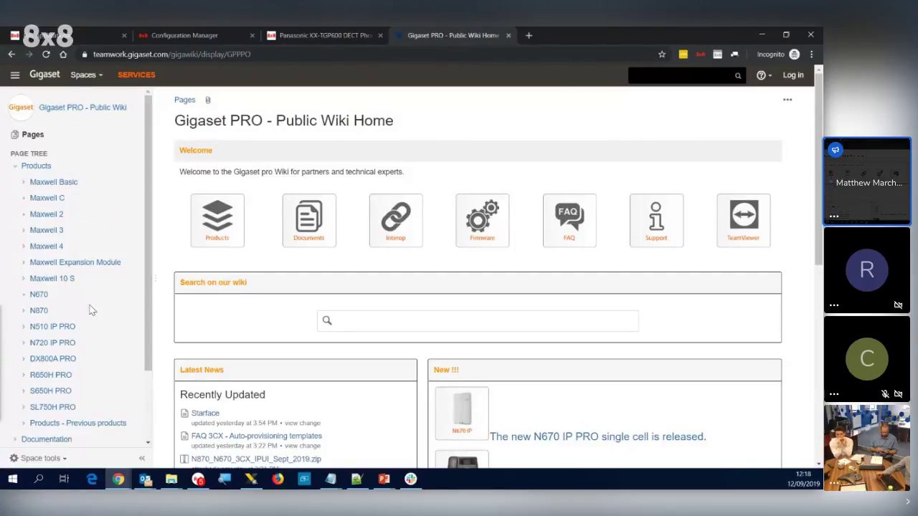
pyautogui.click(38, 312)
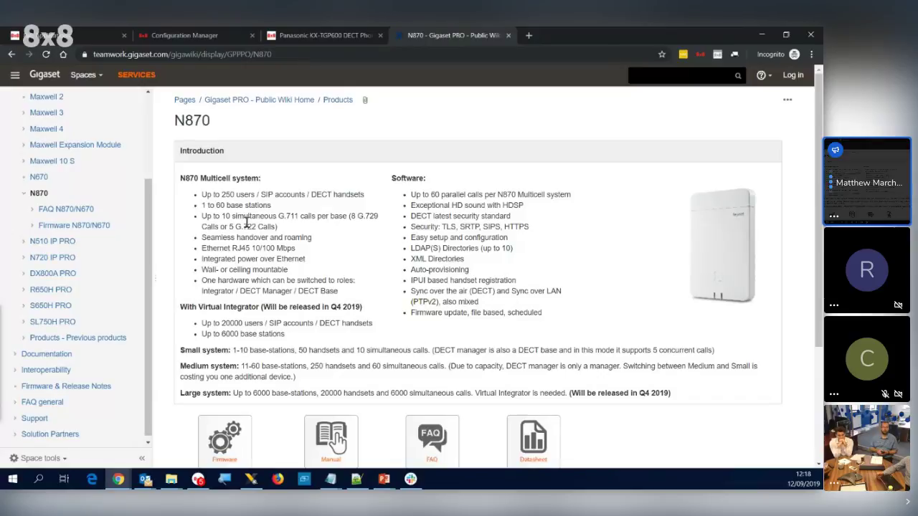
pyautogui.scroll(-3, 363, 298)
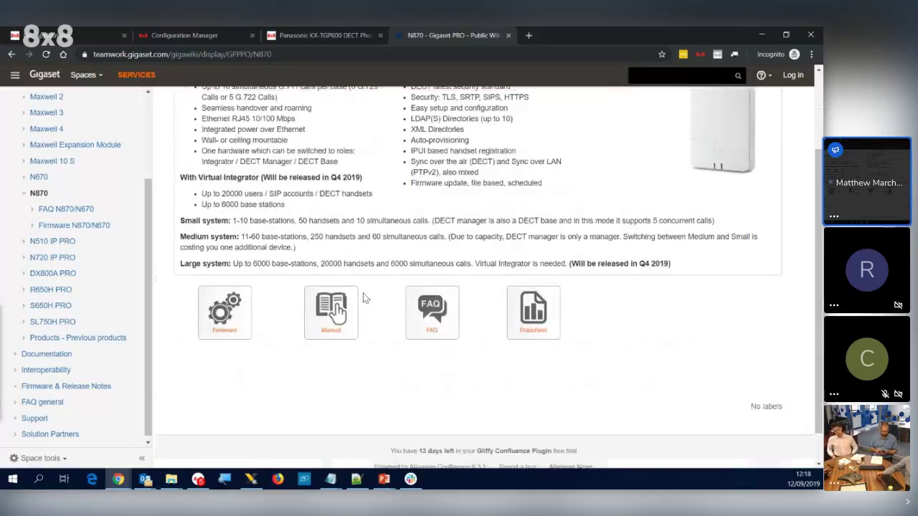
# Highlight the user capacity figure listed for the N870 with Virtual Integrator on the Gigaset wiki page
pyautogui.scroll(3, 364, 298)
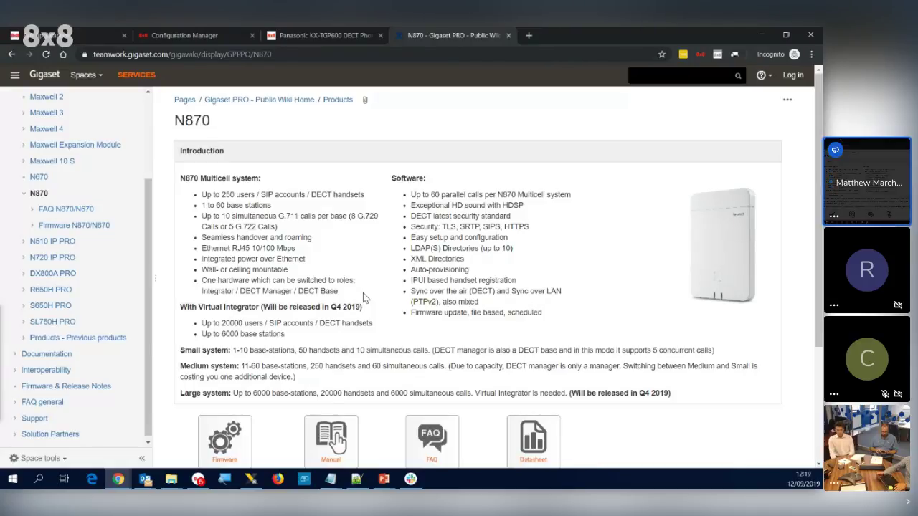
pyautogui.moveTo(221, 324); pyautogui.dragTo(235, 324)
pyautogui.click(225, 329)
pyautogui.doubleClick(227, 323)
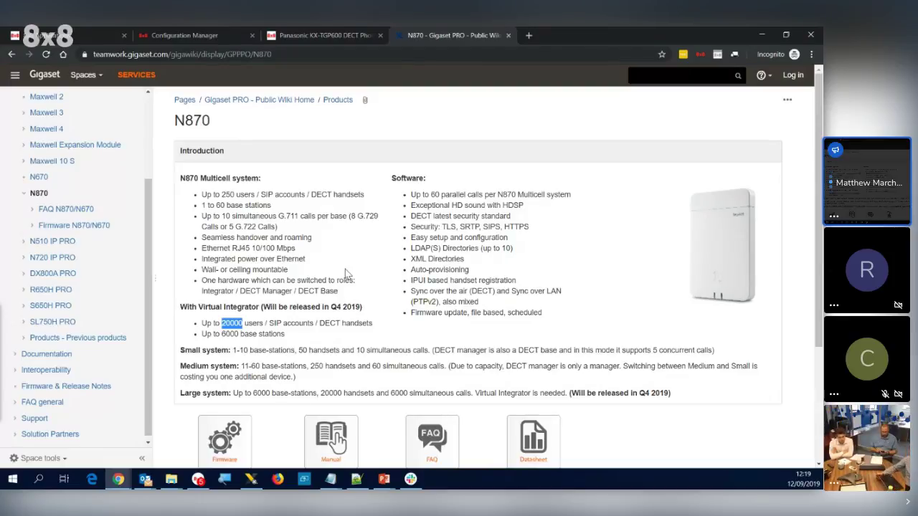
# Switch to 8x8 Configuration Manager, open the Accounts ring group for editing, and expand its basic information
pyautogui.click(198, 35)
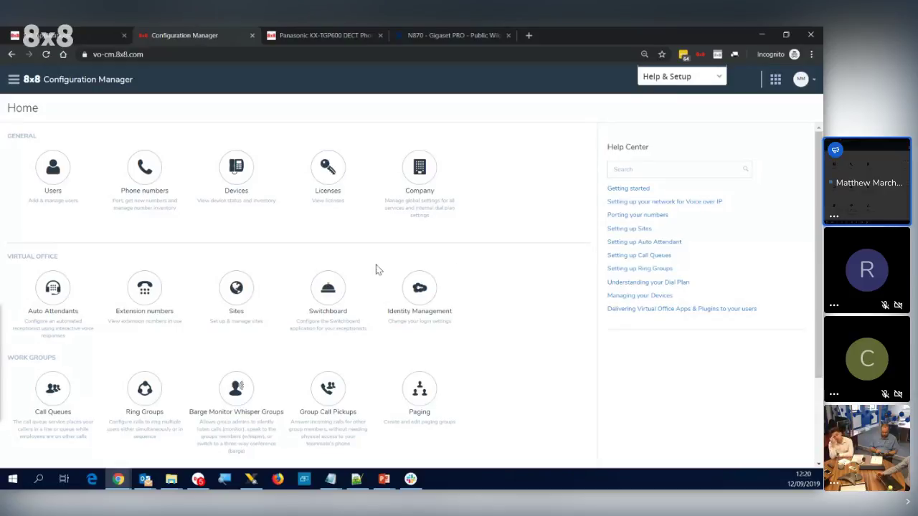
pyautogui.scroll(-2, 374, 269)
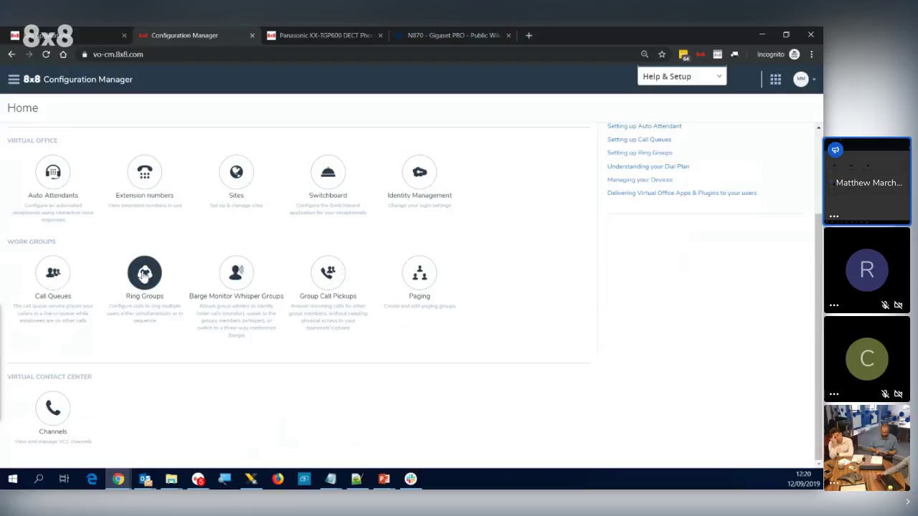
pyautogui.click(144, 275)
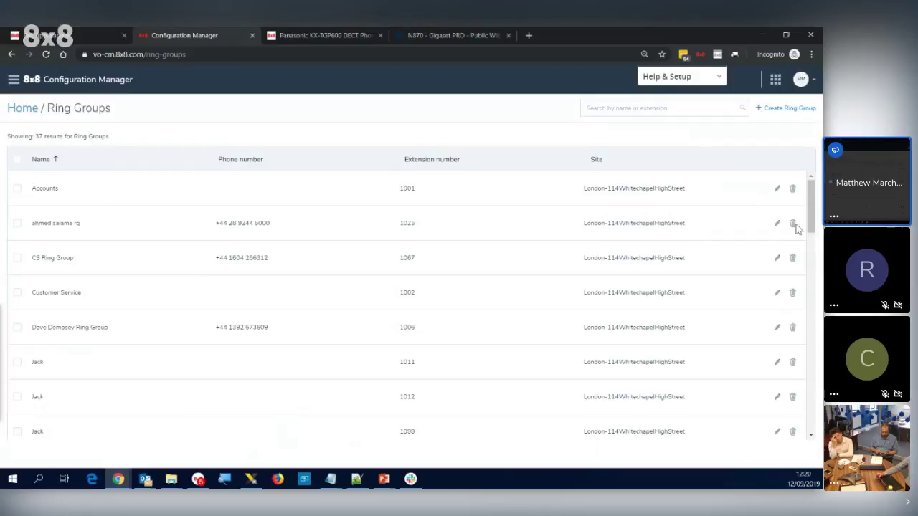
pyautogui.click(776, 189)
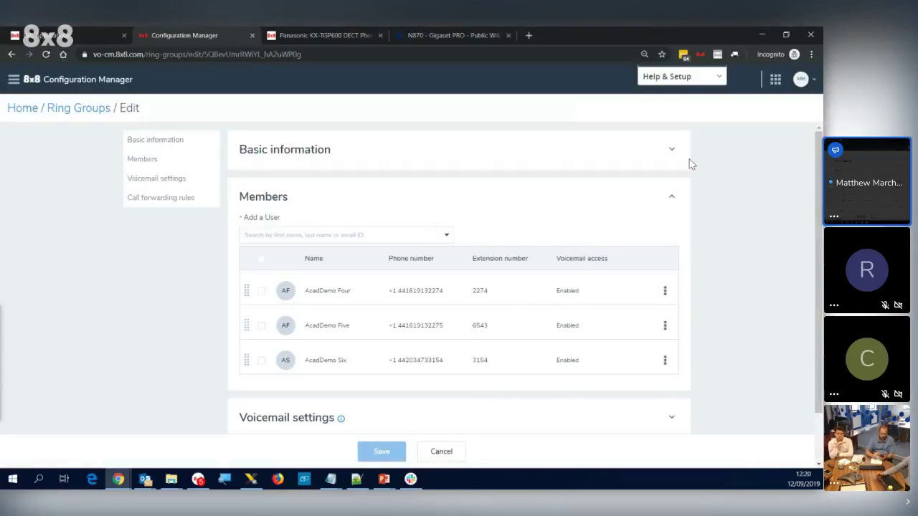
pyautogui.click(671, 152)
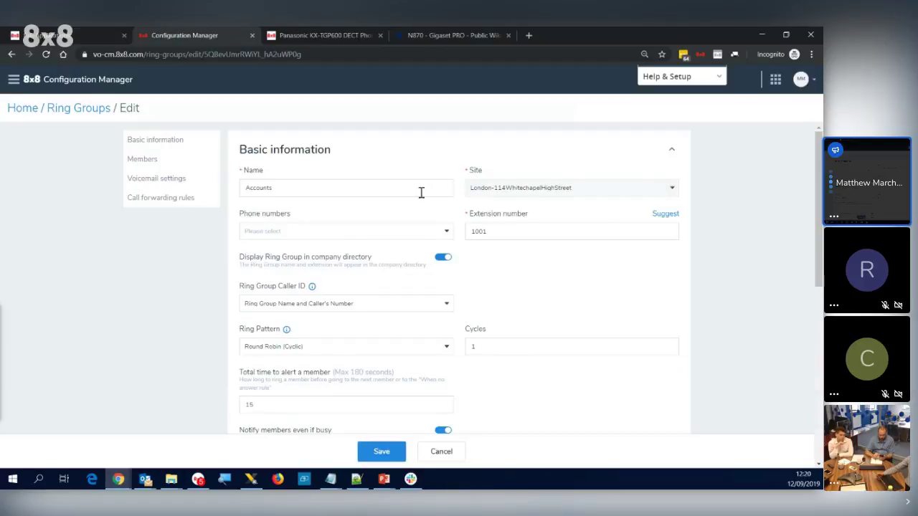
# Assign two of the available Leeds phone numbers to the Accounts ring group
pyautogui.click(375, 232)
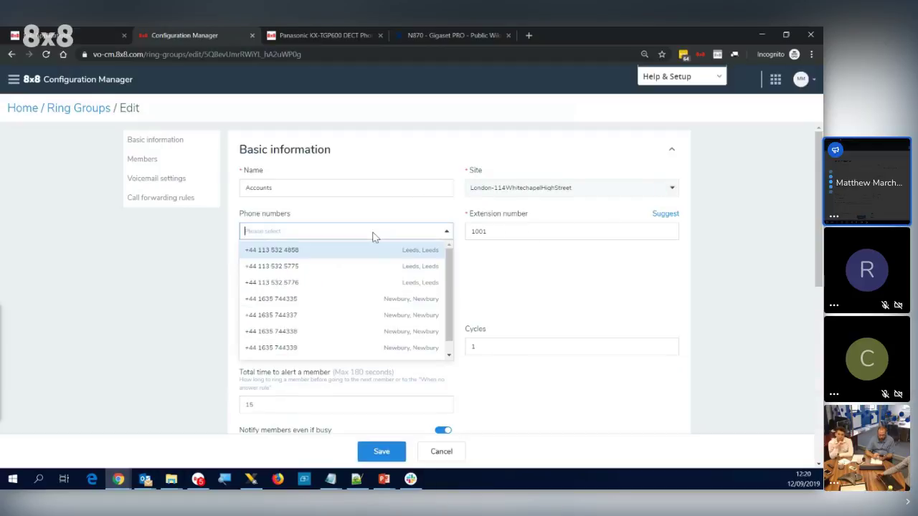
pyautogui.click(353, 256)
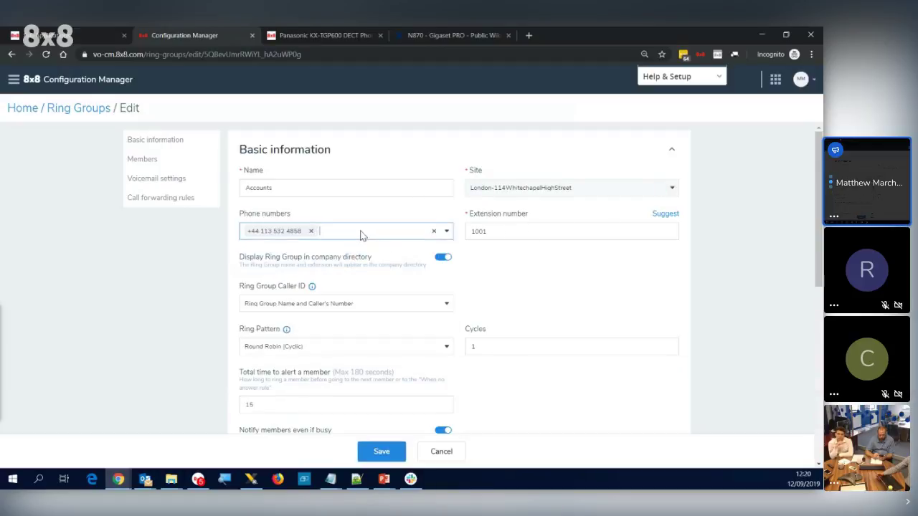
pyautogui.click(361, 233)
pyautogui.click(351, 268)
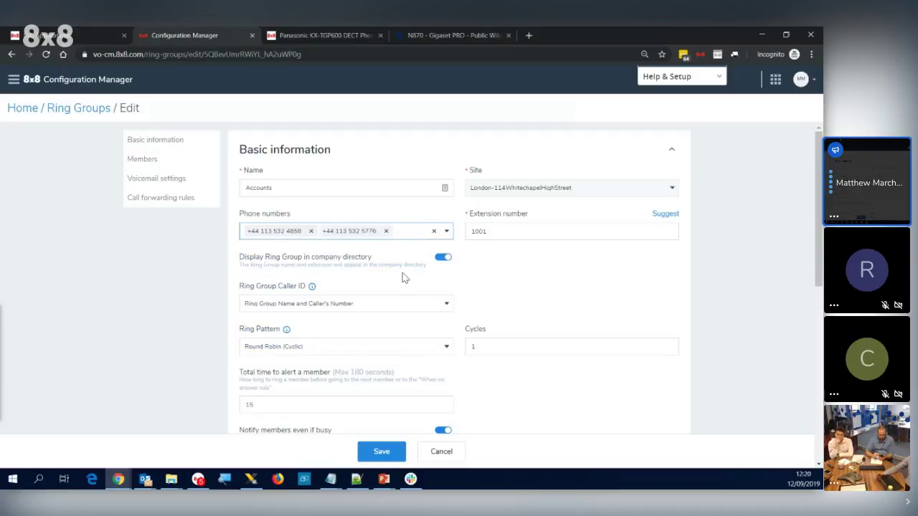
# Keep "Ring Group Name and Caller's Number" as the ring group caller ID and review the ring pattern options
pyautogui.scroll(-1, 494, 288)
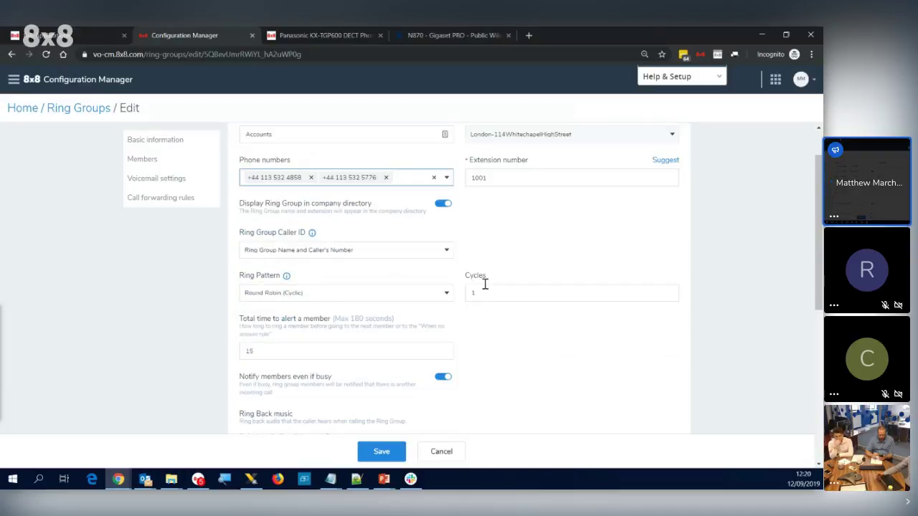
pyautogui.click(429, 252)
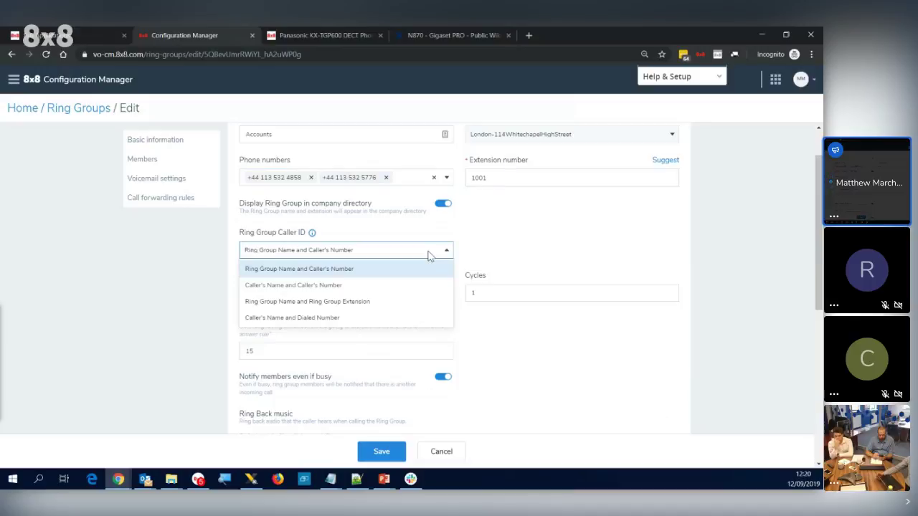
pyautogui.click(416, 271)
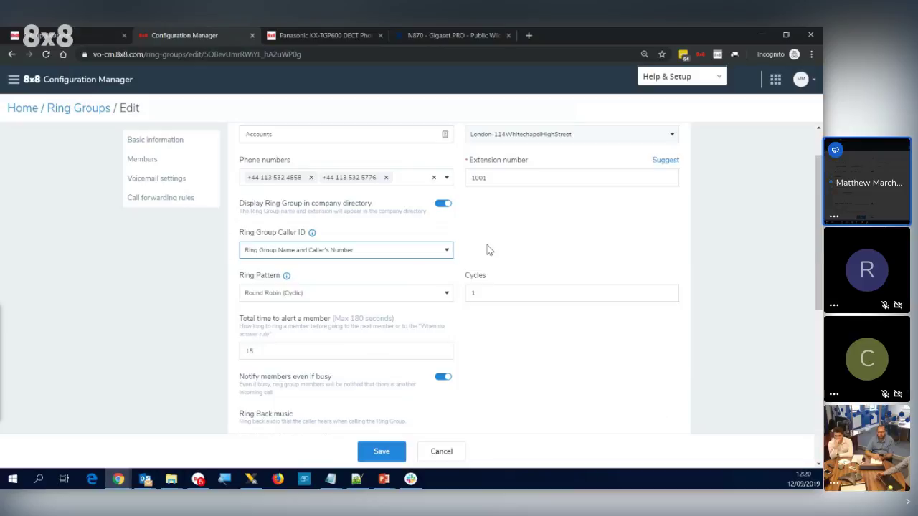
pyautogui.click(446, 293)
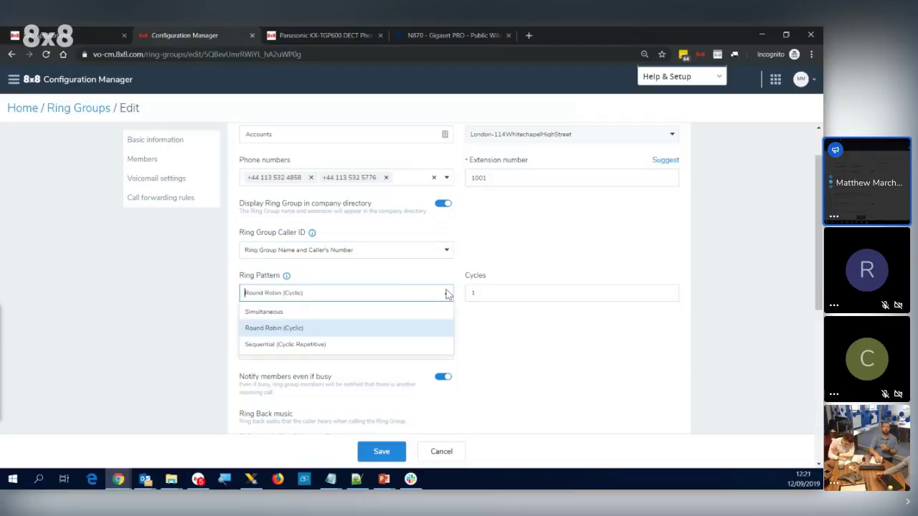
pyautogui.click(445, 293)
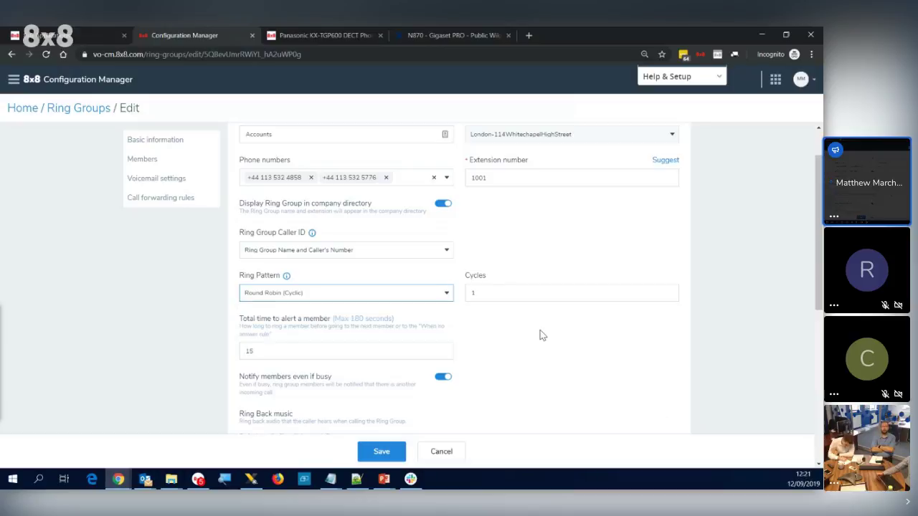
# Reorder the ring group's members so that AcadDemo Five comes before AcadDemo Four
pyautogui.scroll(-1, 531, 333)
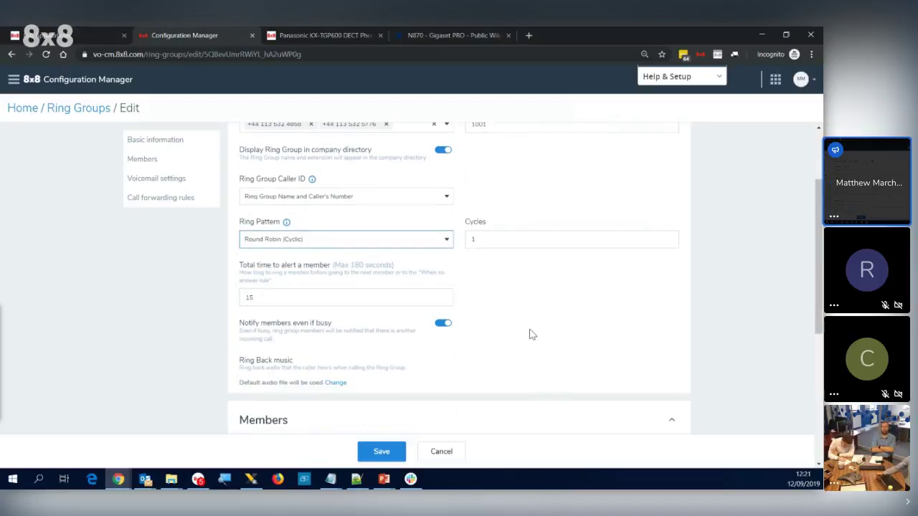
pyautogui.scroll(-2, 530, 333)
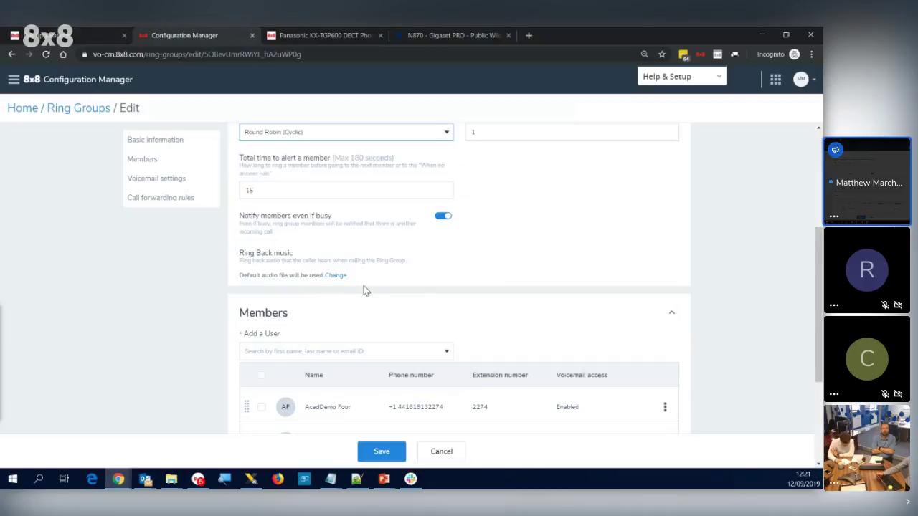
pyautogui.scroll(-1, 363, 296)
pyautogui.scroll(-1, 362, 296)
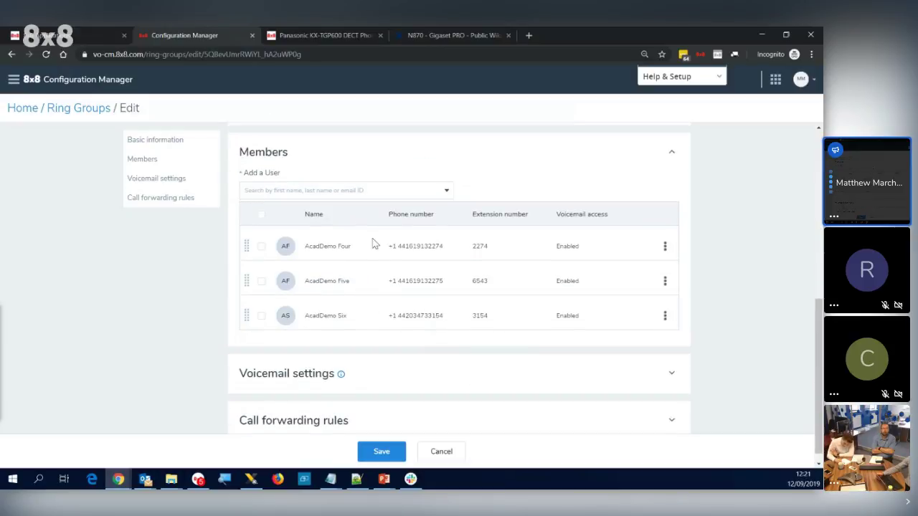
pyautogui.moveTo(252, 285); pyautogui.dragTo(261, 258)
pyautogui.scroll(-1, 287, 308)
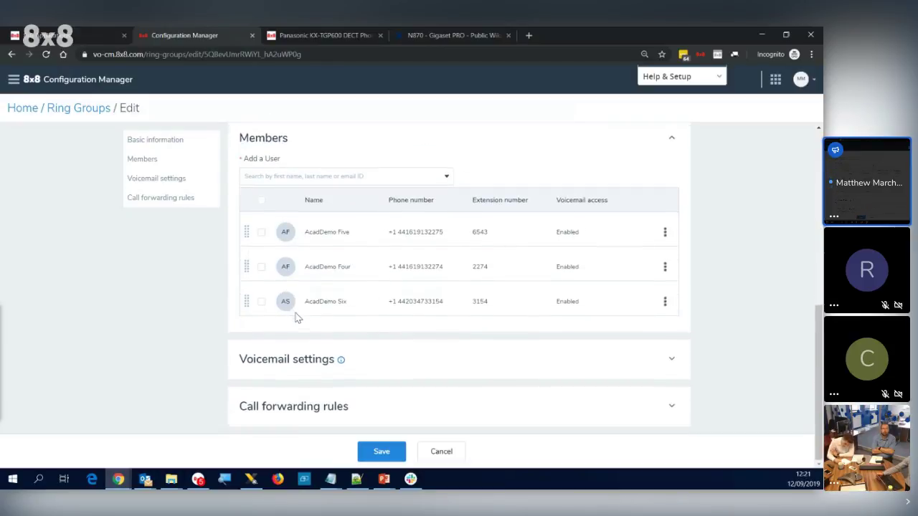
# Expand the ring group's voicemail settings and call forwarding rules and examine their options
pyautogui.click(671, 363)
pyautogui.scroll(-2, 436, 381)
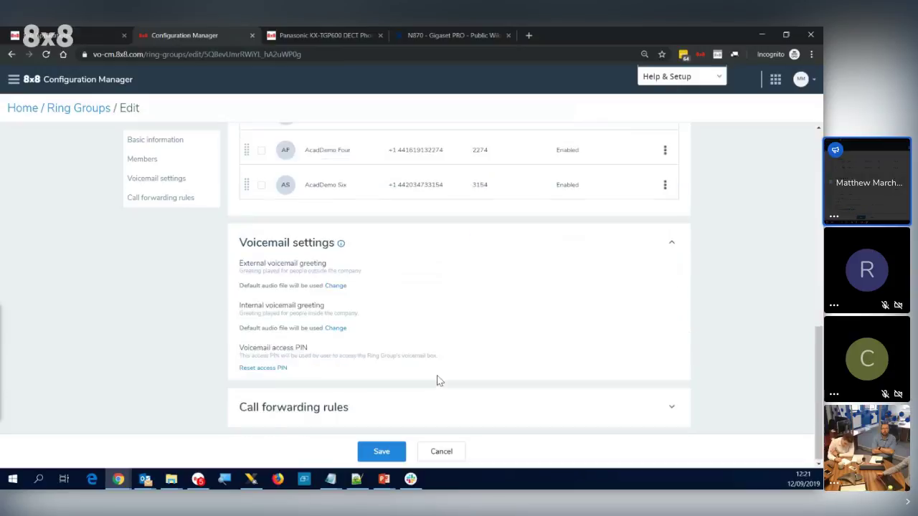
pyautogui.click(672, 407)
pyautogui.scroll(-3, 471, 383)
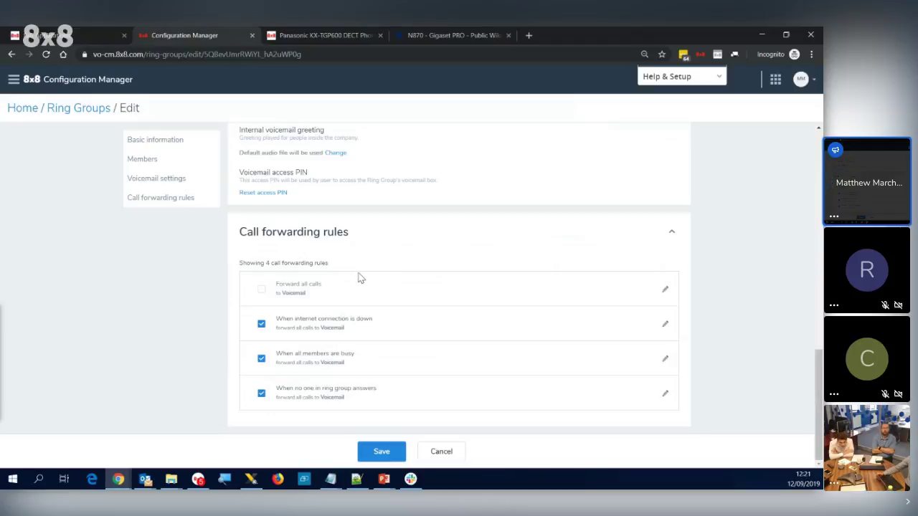
pyautogui.scroll(10, 360, 278)
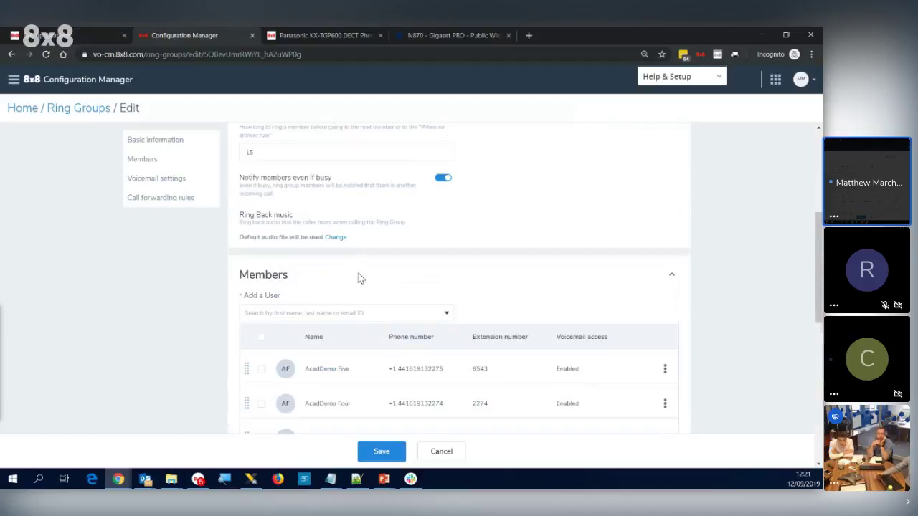
pyautogui.scroll(-10, 359, 278)
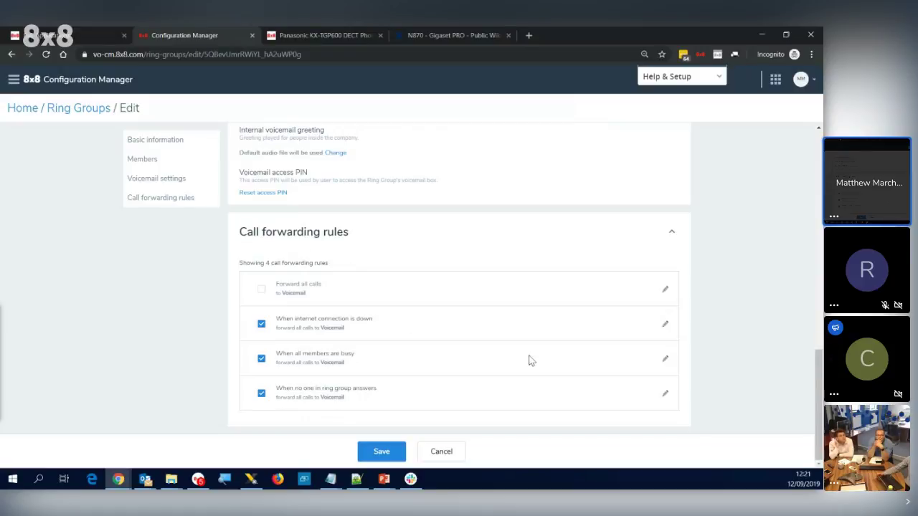
# Try forwarding calls to an external phone number as the selected target when all members are busy, and clear the entry
pyautogui.click(666, 361)
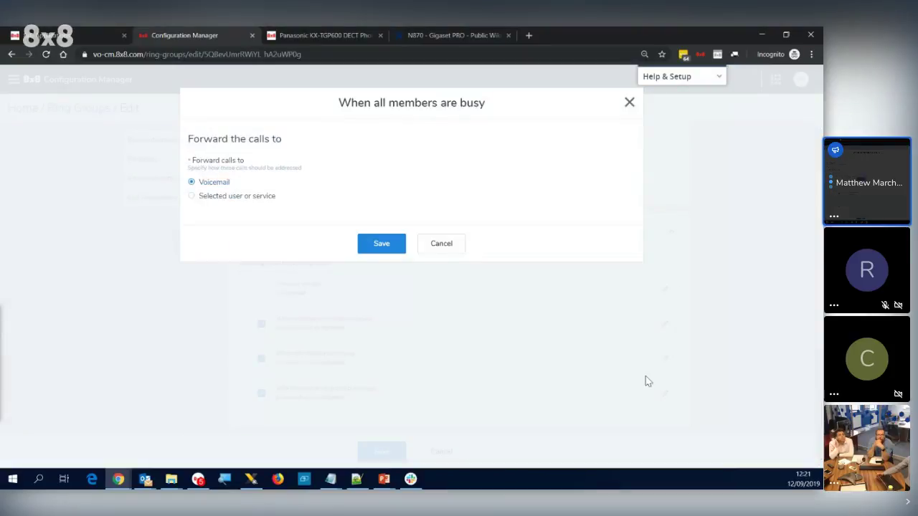
pyautogui.click(191, 197)
pyautogui.click(281, 230)
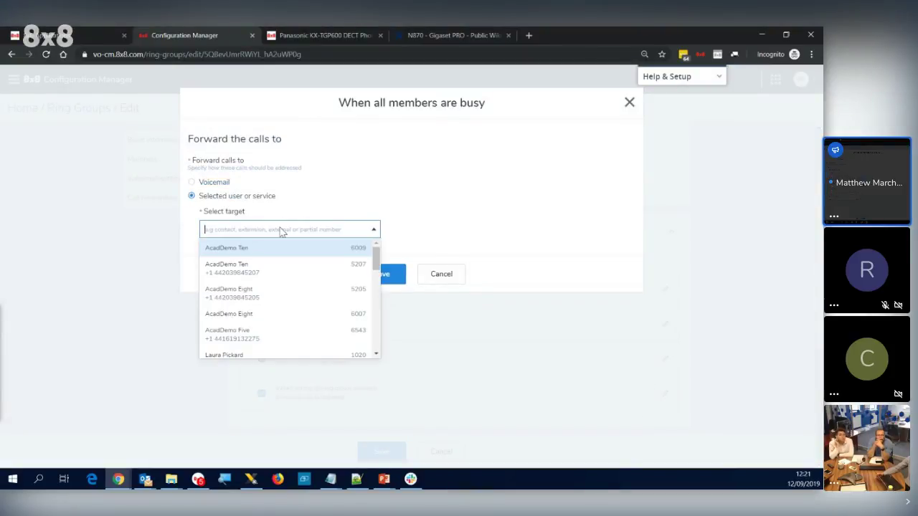
pyautogui.write('+440741047')
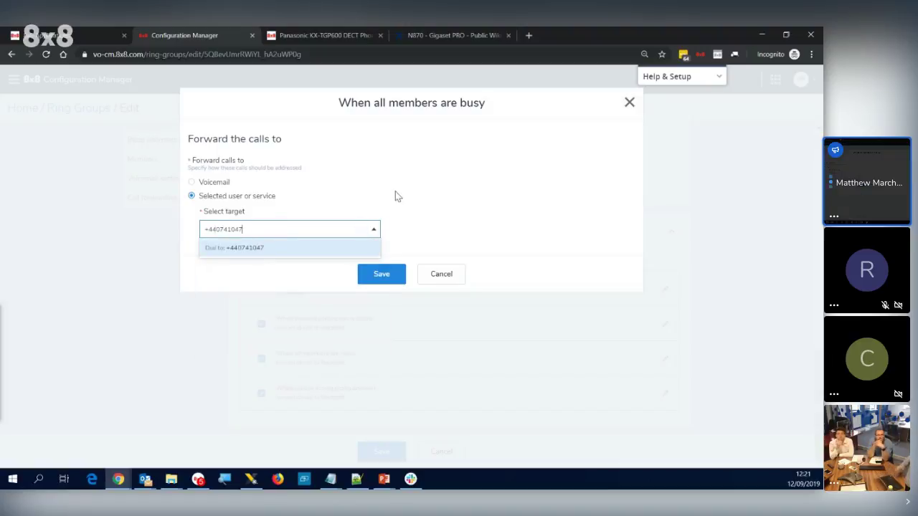
pyautogui.hotkey('ctrl', 'a')
pyautogui.press('BackSpace')
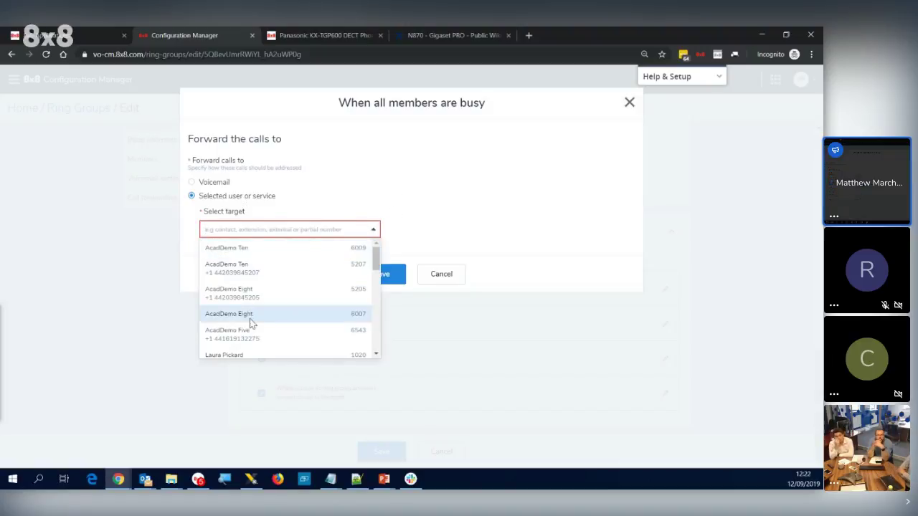
# Browse the users, ring groups and auto attendants offered as busy-forwarding targets, and discard the rule change
pyautogui.scroll(-10, 250, 320)
pyautogui.scroll(3, 249, 305)
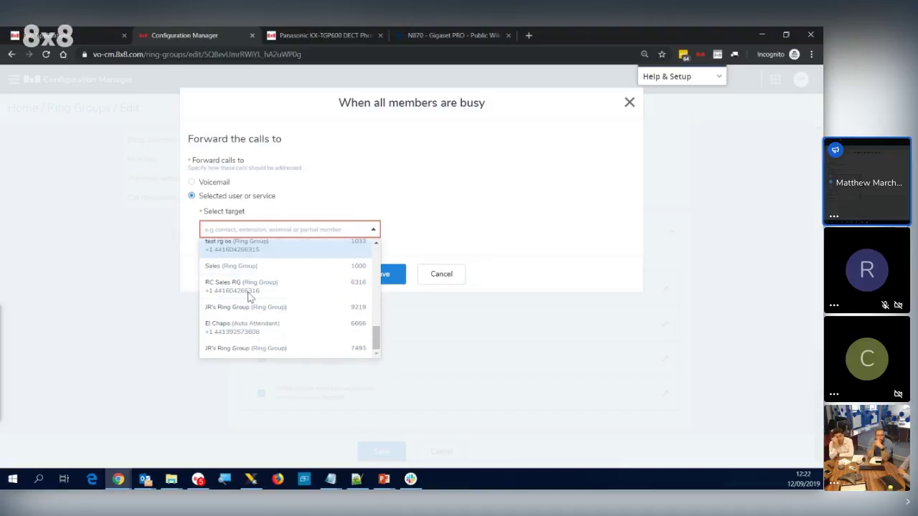
pyautogui.scroll(-3, 262, 329)
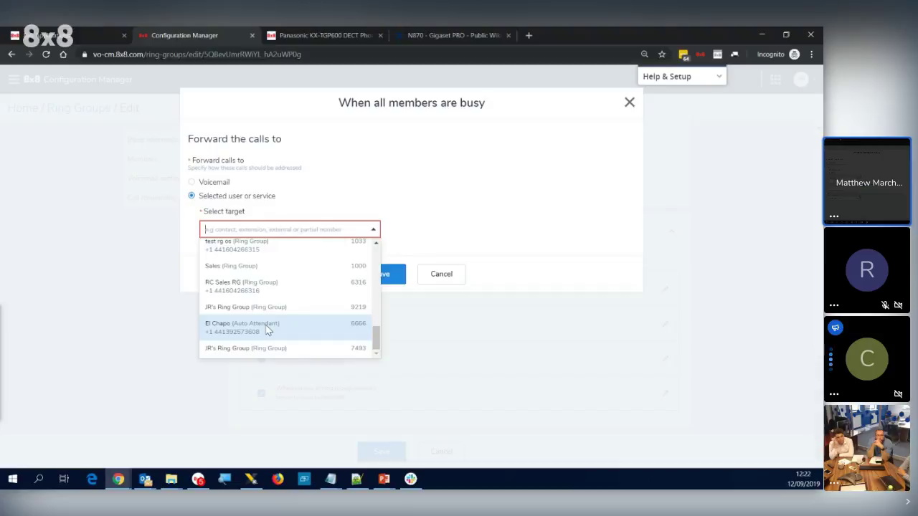
pyautogui.click(361, 179)
pyautogui.click(440, 280)
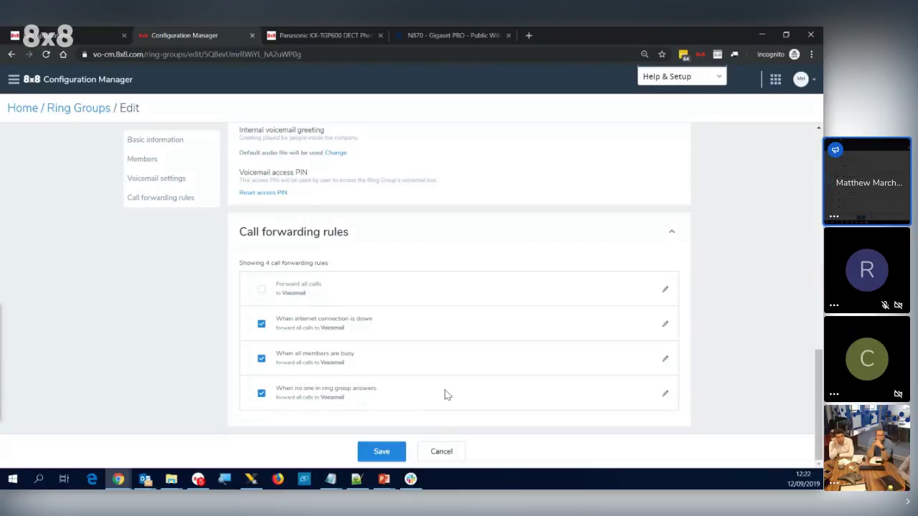
# Check the forwarding options for when no one in the ring group answers, leaving the rule without changes
pyautogui.click(665, 396)
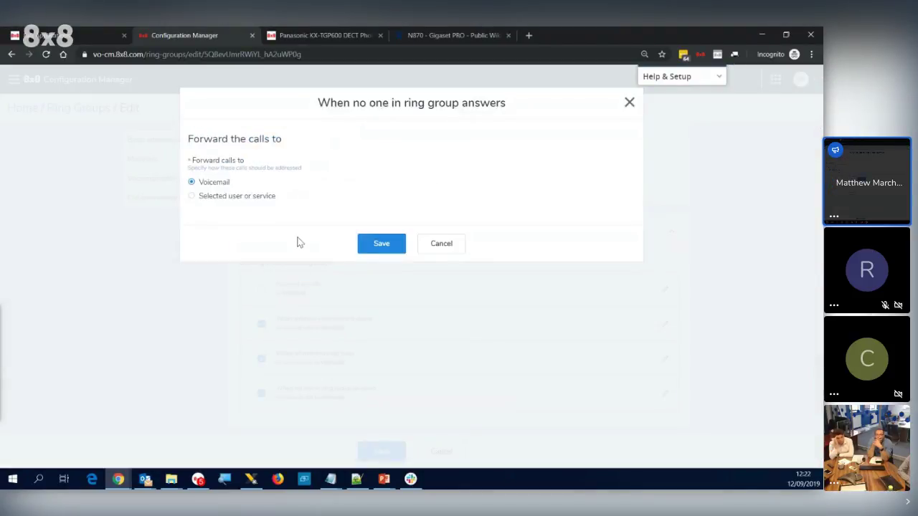
pyautogui.click(440, 244)
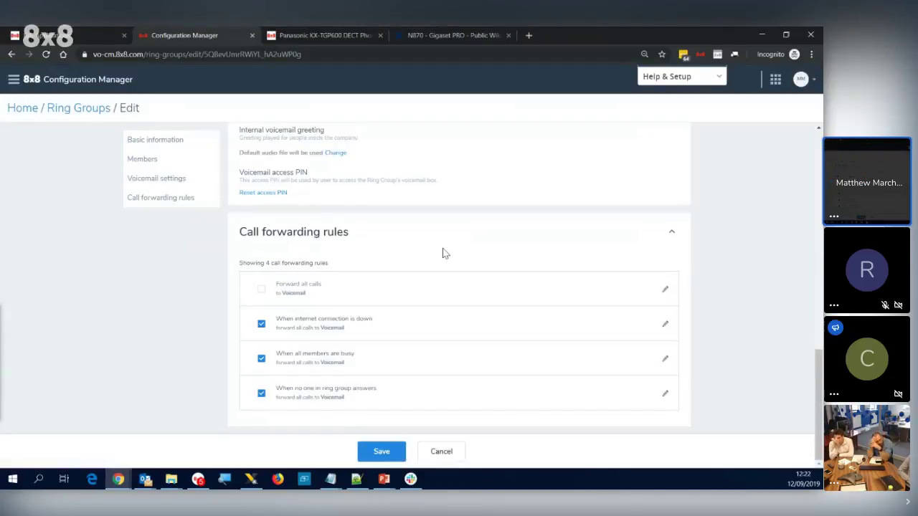
pyautogui.scroll(10, 430, 276)
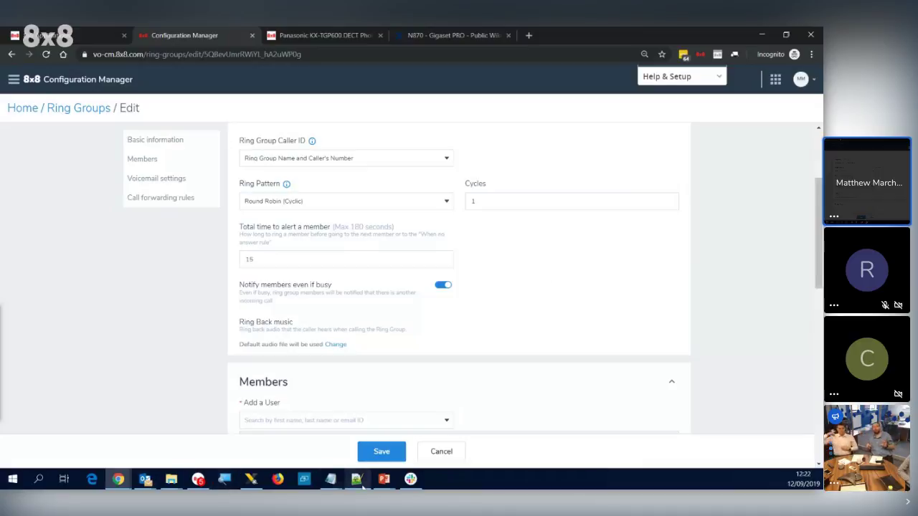
pyautogui.moveTo(330, 479)
pyautogui.click(389, 420)
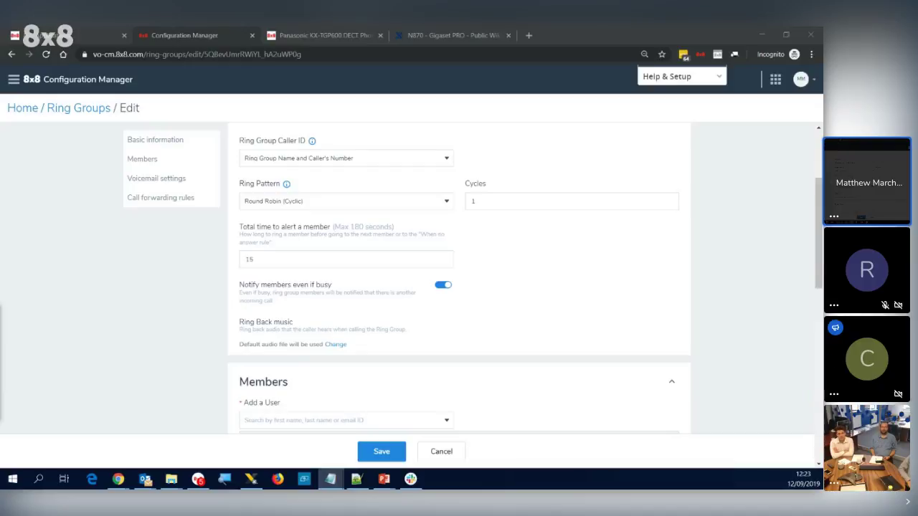
pyautogui.scroll(-6, 512, 373)
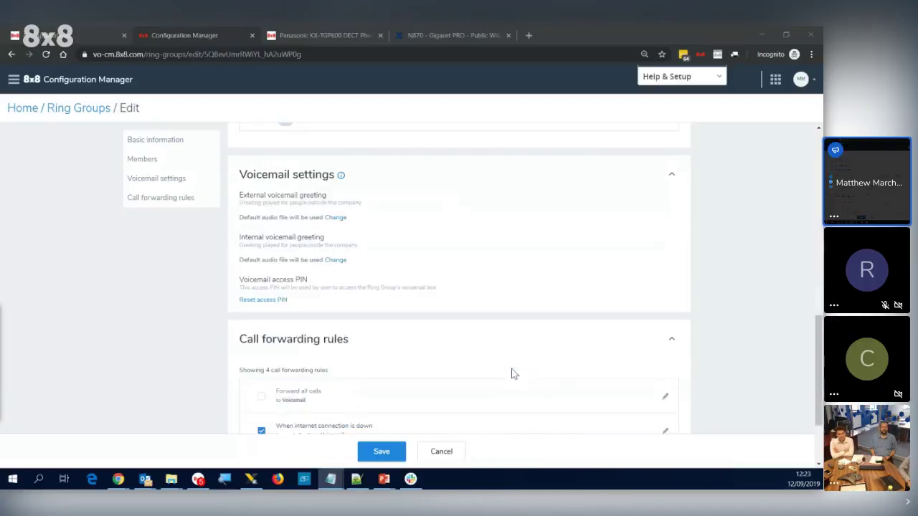
# Review the Accounts ring group's basic information, members, voicemail settings and call forwarding rules
pyautogui.scroll(-2, 511, 373)
pyautogui.scroll(10, 512, 375)
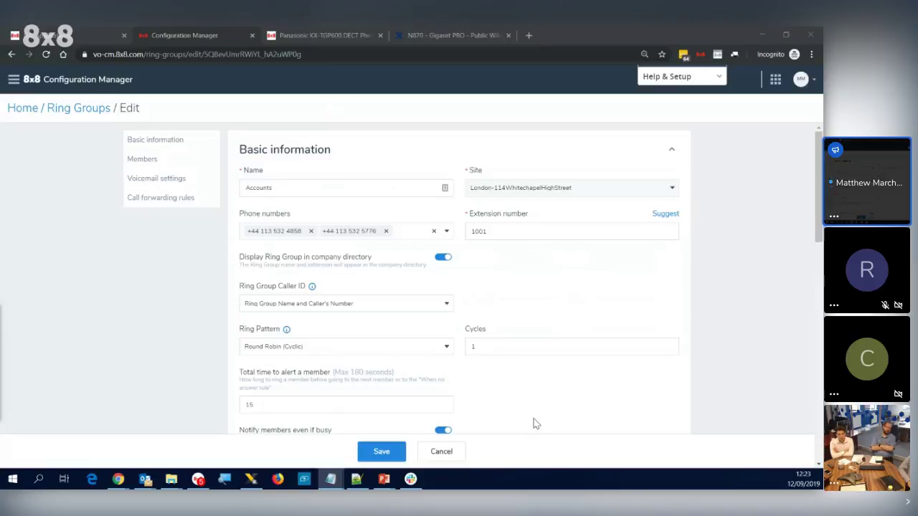
pyautogui.scroll(-4, 510, 391)
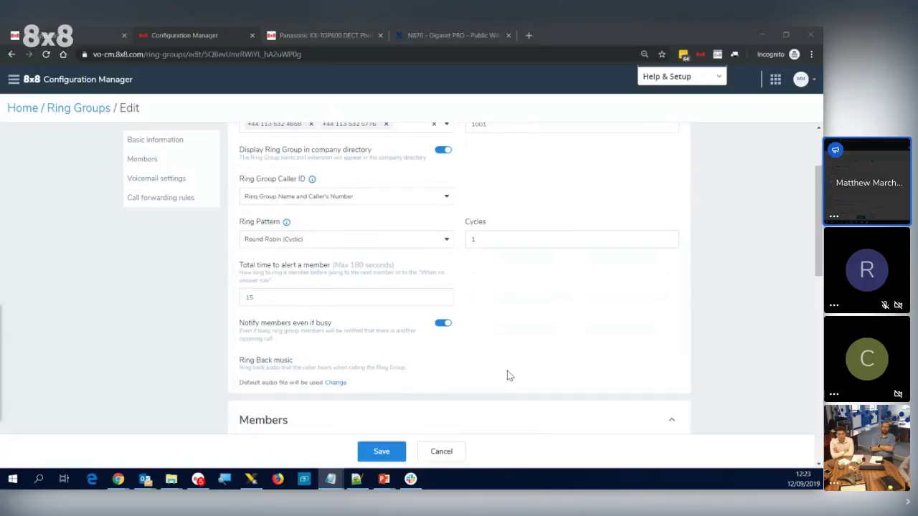
pyautogui.scroll(-2, 506, 372)
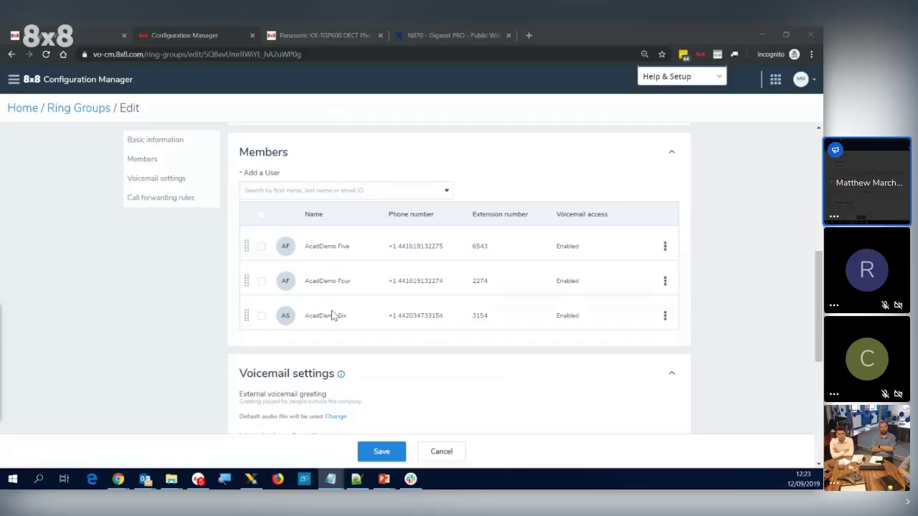
pyautogui.scroll(-3, 332, 313)
pyautogui.scroll(-1, 349, 327)
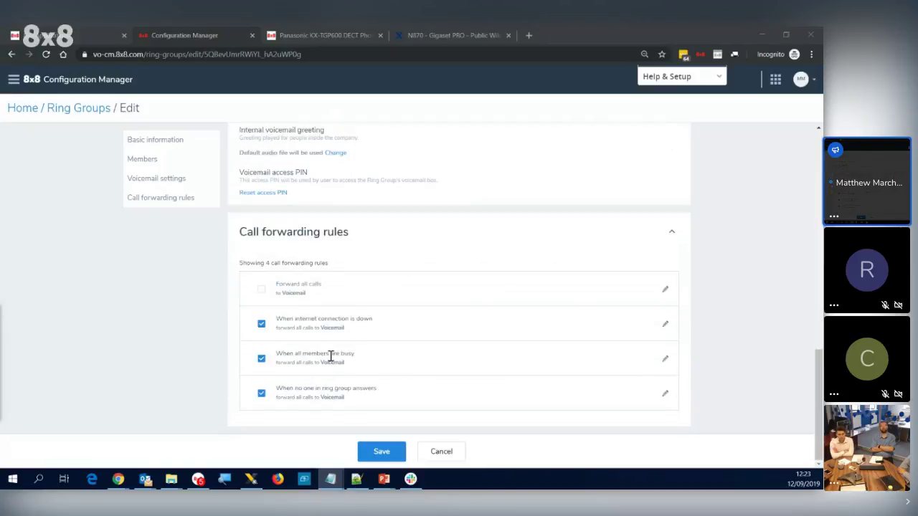
pyautogui.scroll(5, 331, 357)
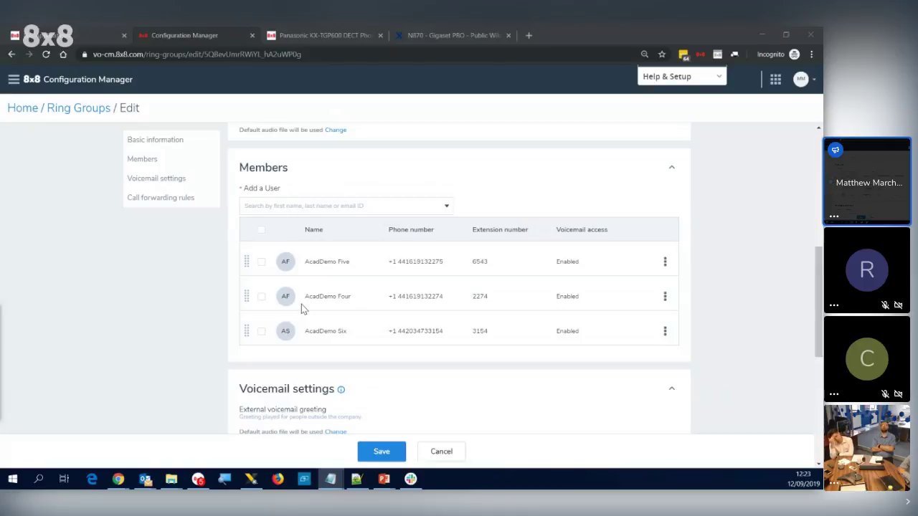
pyautogui.scroll(8, 301, 304)
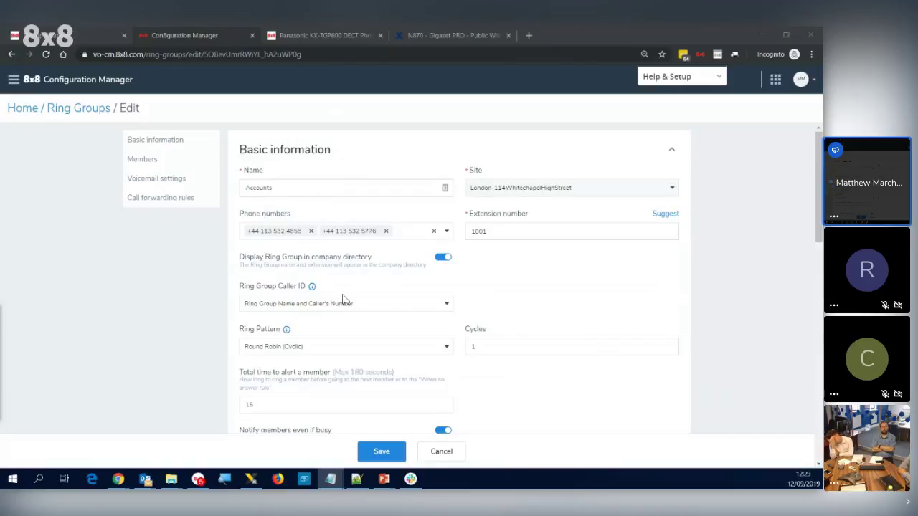
# Go to the call queues list and open the first queue for editing
pyautogui.click(33, 111)
pyautogui.click(67, 392)
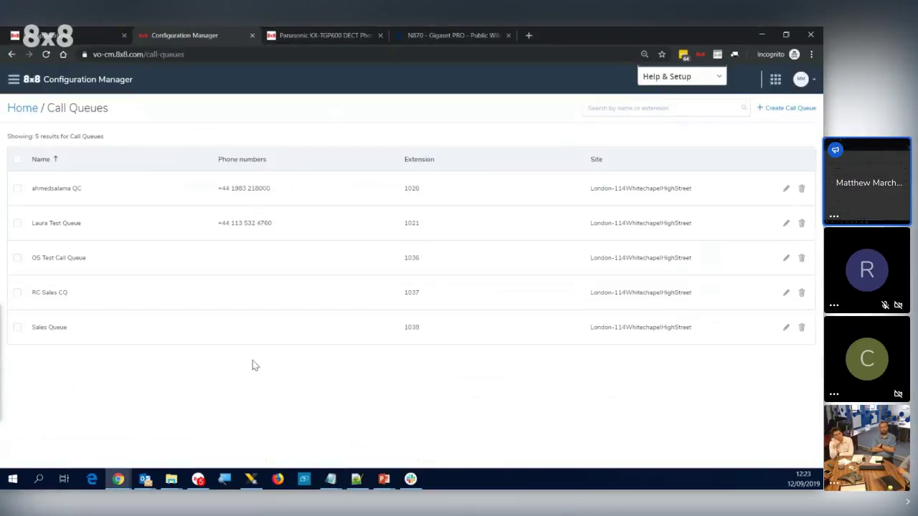
pyautogui.click(785, 189)
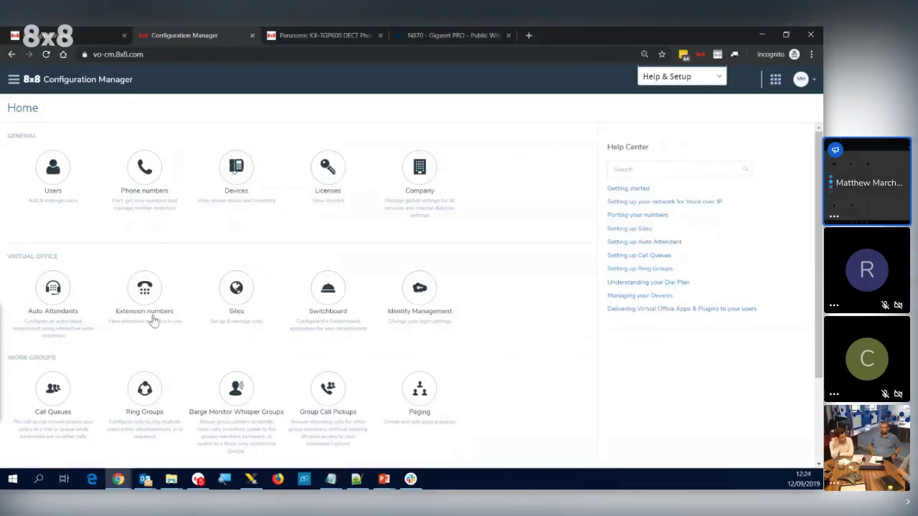
# View the Group Call Pickups page and return to the home page
pyautogui.scroll(-2, 154, 318)
pyautogui.click(327, 281)
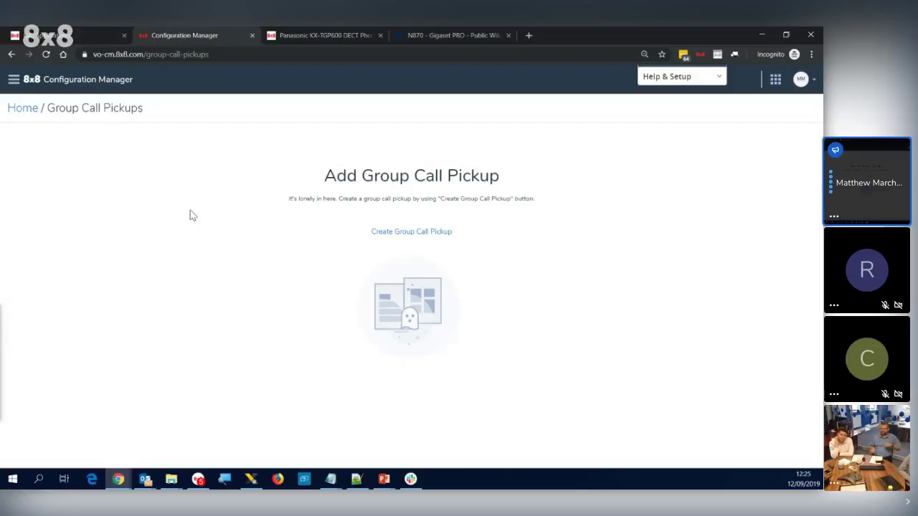
pyautogui.click(21, 109)
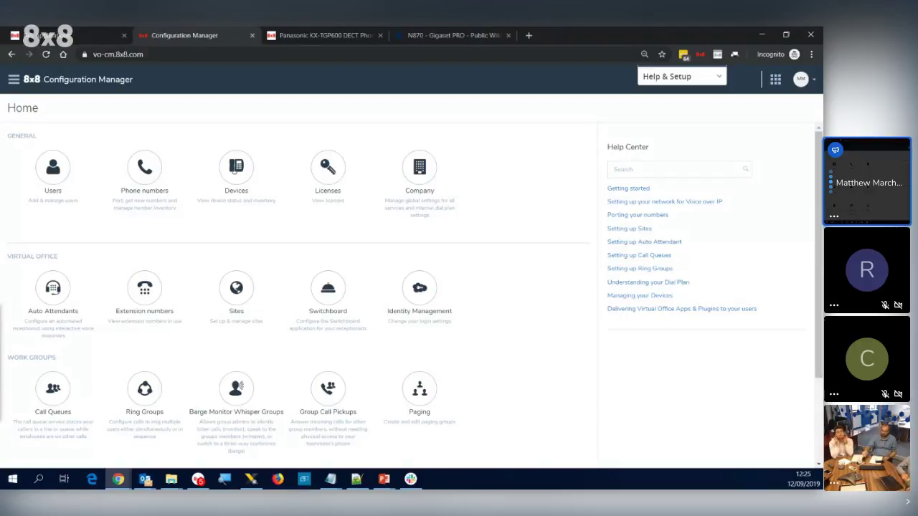
# Switch to the 8x8 Virtual Office app, view the personal contacts, and return to Configuration Manager
pyautogui.hotkey('alt', 'Tab')
pyautogui.moveTo(235, 126); pyautogui.dragTo(257, 75)
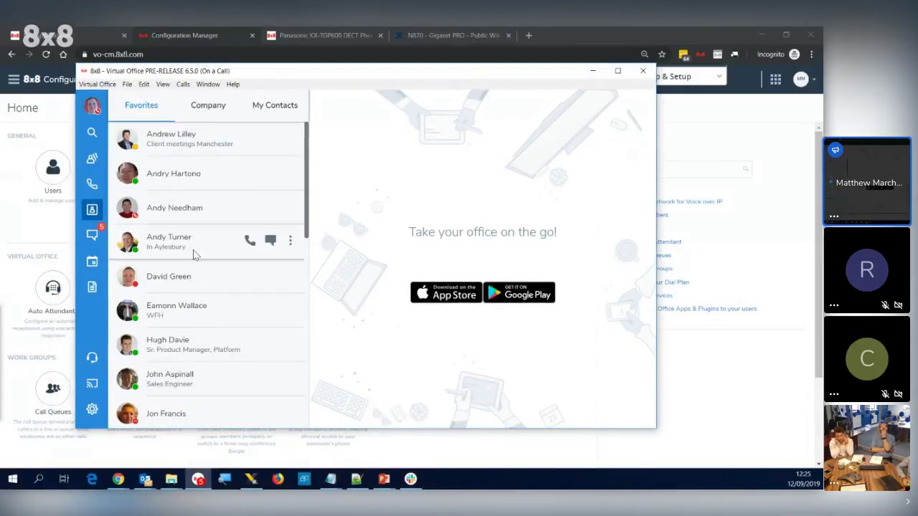
pyautogui.click(273, 106)
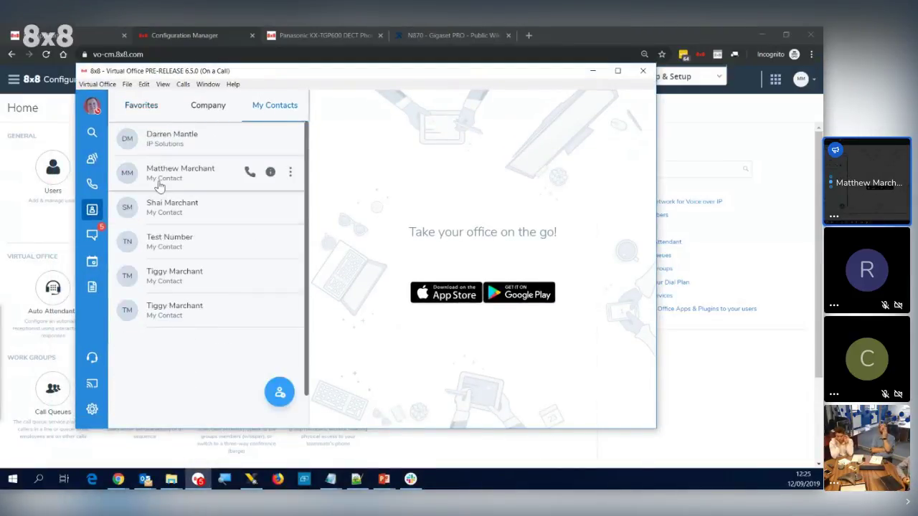
pyautogui.moveTo(191, 252)
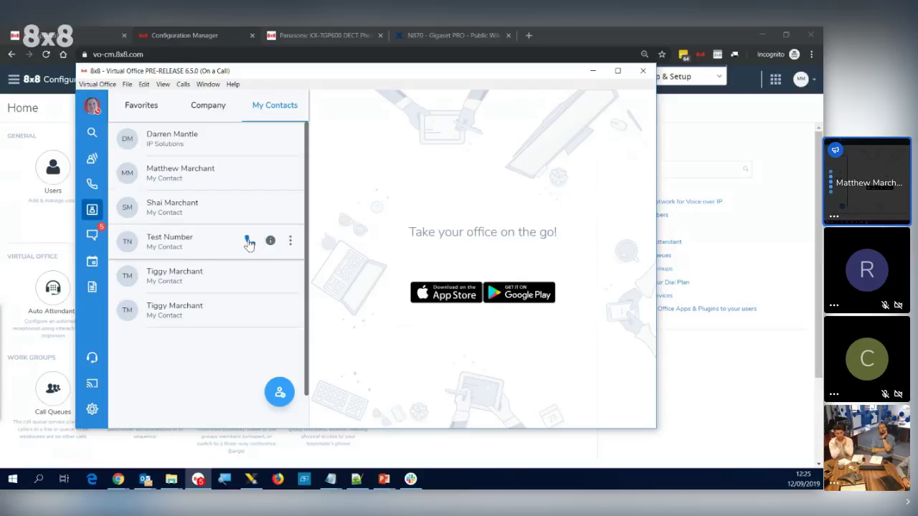
pyautogui.click(365, 59)
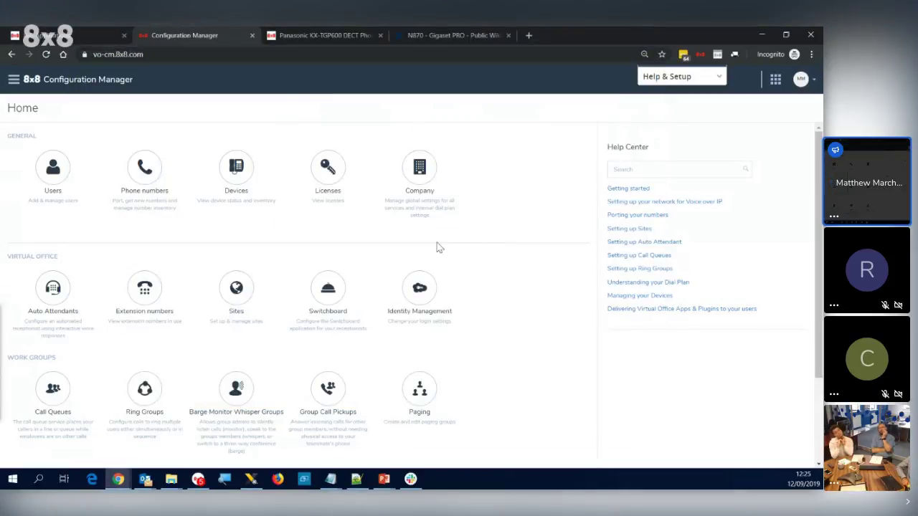
# Open the first call queue for editing and expand its basic information
pyautogui.scroll(-1, 330, 261)
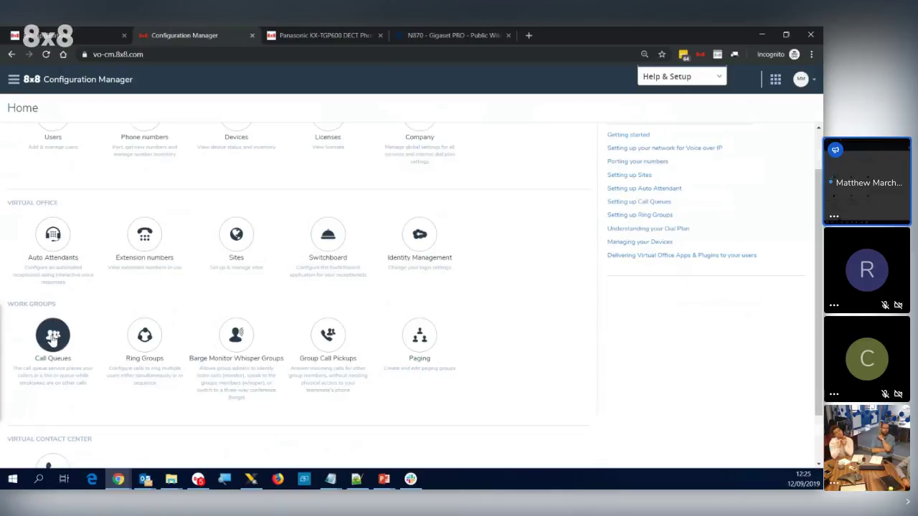
pyautogui.click(51, 337)
pyautogui.click(786, 189)
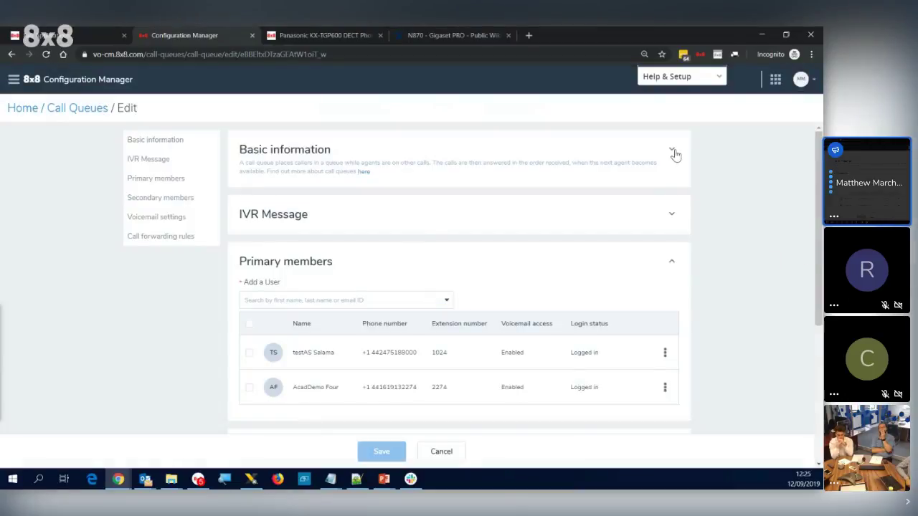
pyautogui.click(672, 152)
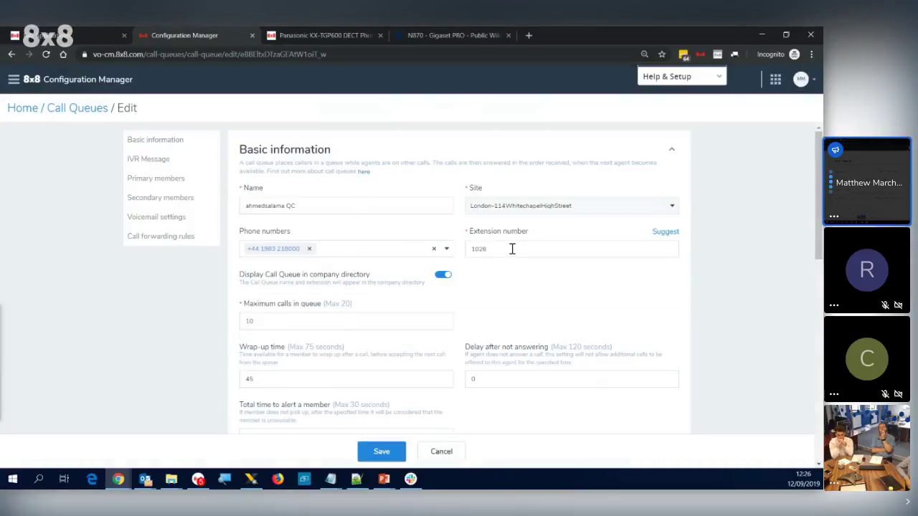
# Examine the queue's phone numbers, maximum calls in queue, wrap-up time and member alert settings without changing them
pyautogui.click(361, 255)
pyautogui.click(358, 250)
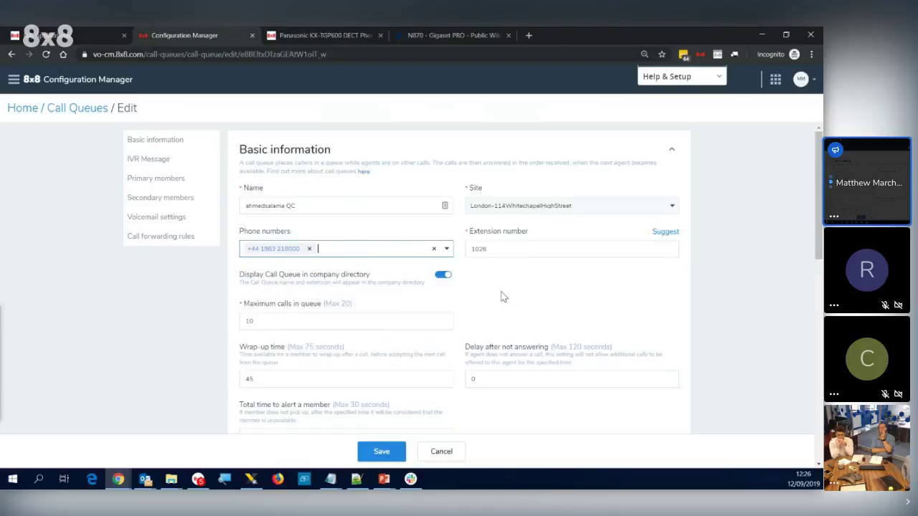
pyautogui.scroll(-1, 510, 300)
pyautogui.scroll(-1, 502, 287)
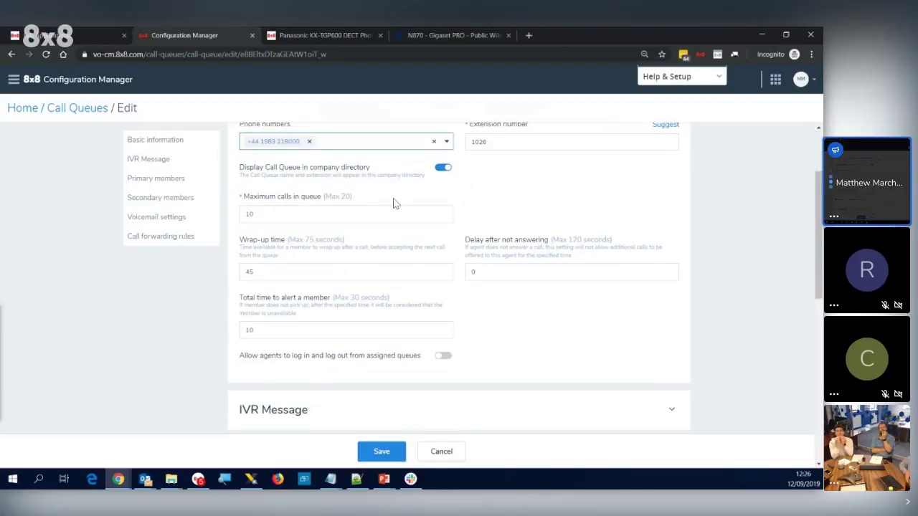
pyautogui.click(287, 213)
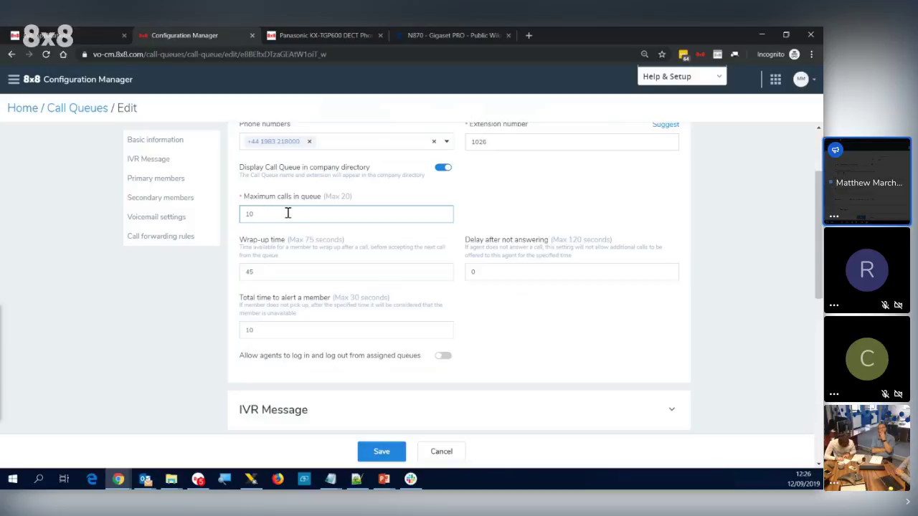
pyautogui.doubleClick(294, 214)
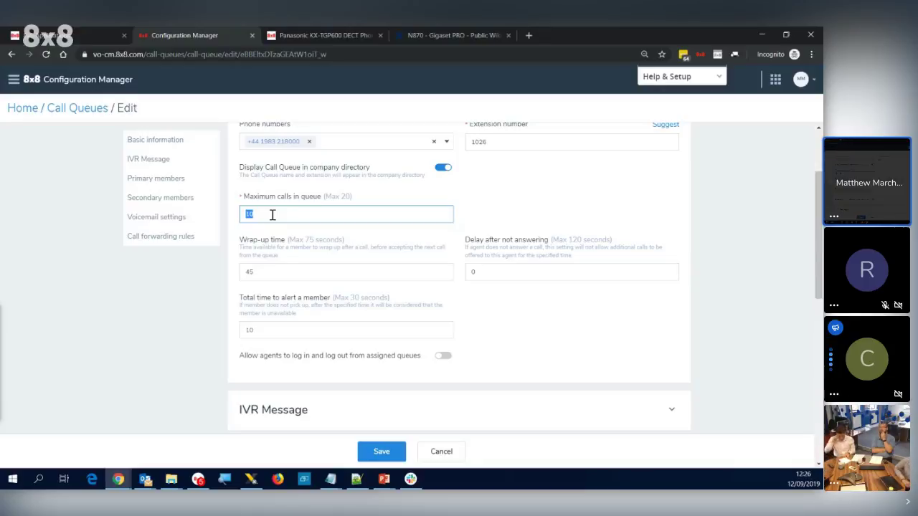
pyautogui.click(350, 234)
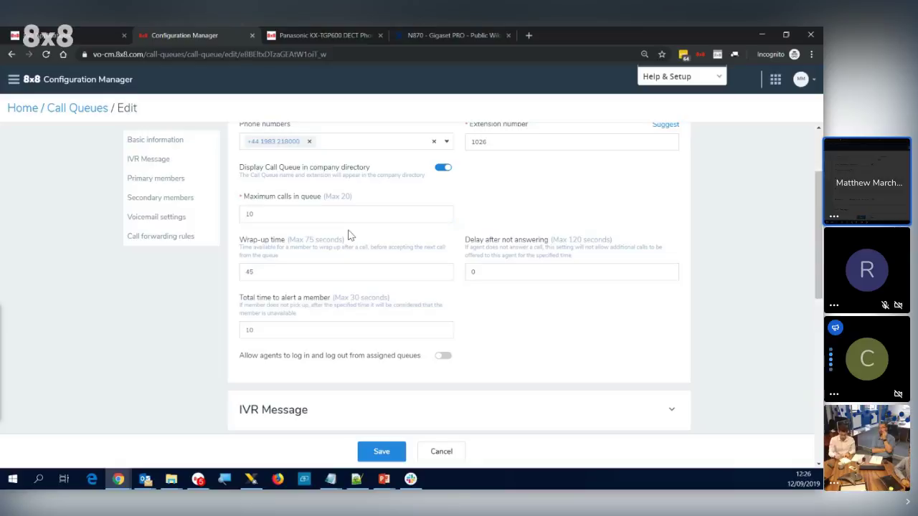
# Browse the users and services offered as forwarding targets when the call queue is full, and discard the rule change
pyautogui.click(152, 243)
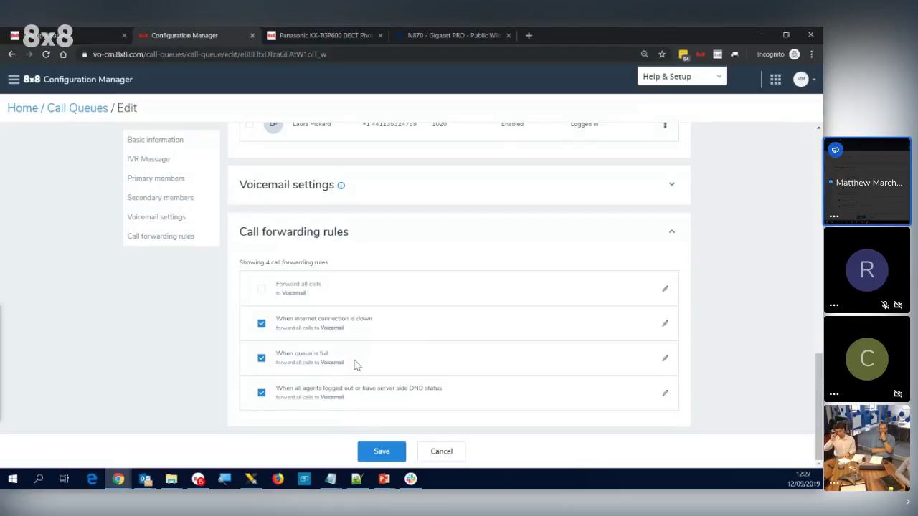
pyautogui.click(665, 361)
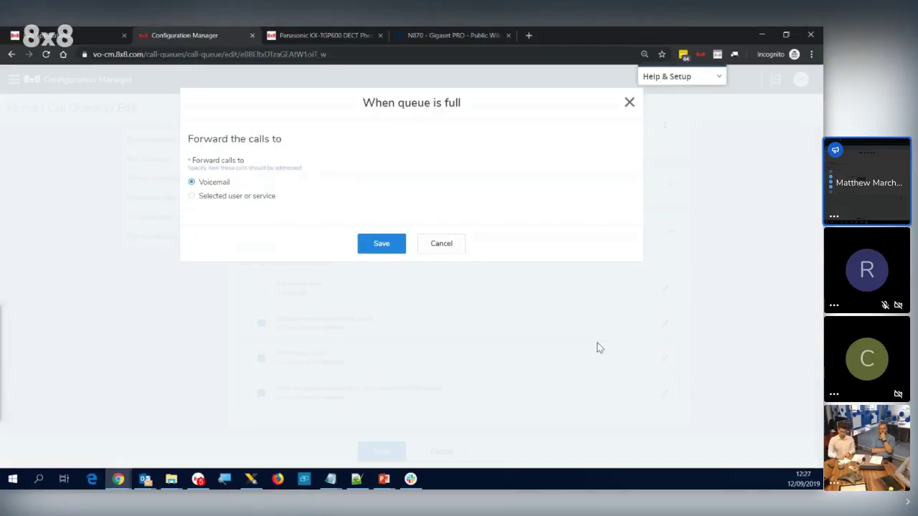
pyautogui.click(192, 196)
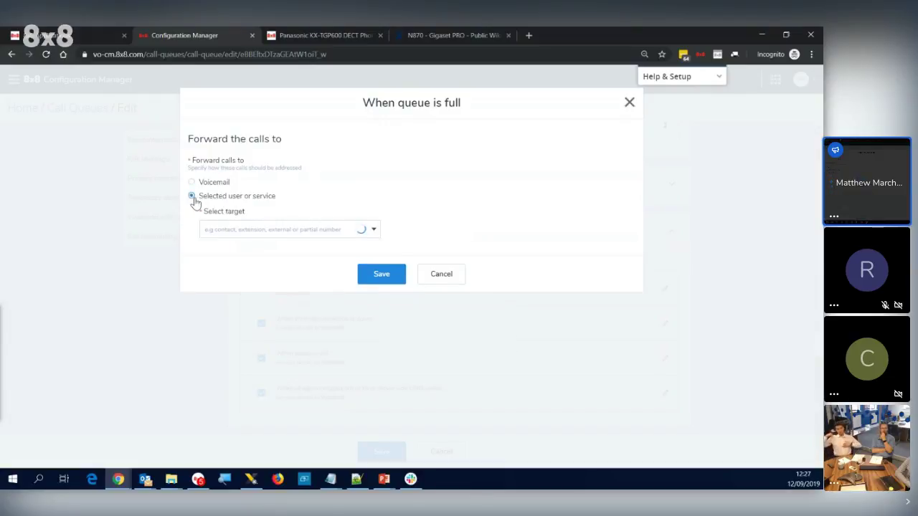
pyautogui.click(371, 230)
pyautogui.moveTo(378, 264); pyautogui.dragTo(373, 343)
pyautogui.click(426, 208)
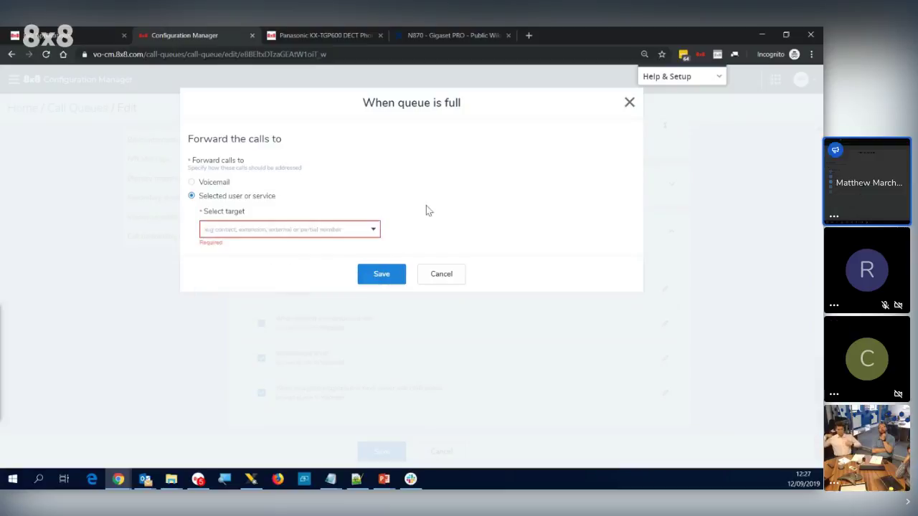
pyautogui.click(232, 235)
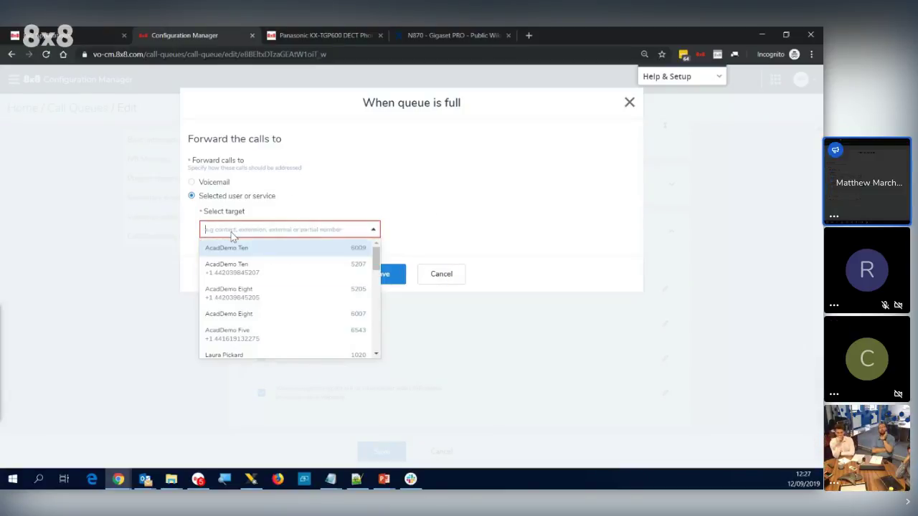
pyautogui.moveTo(375, 259); pyautogui.dragTo(374, 352)
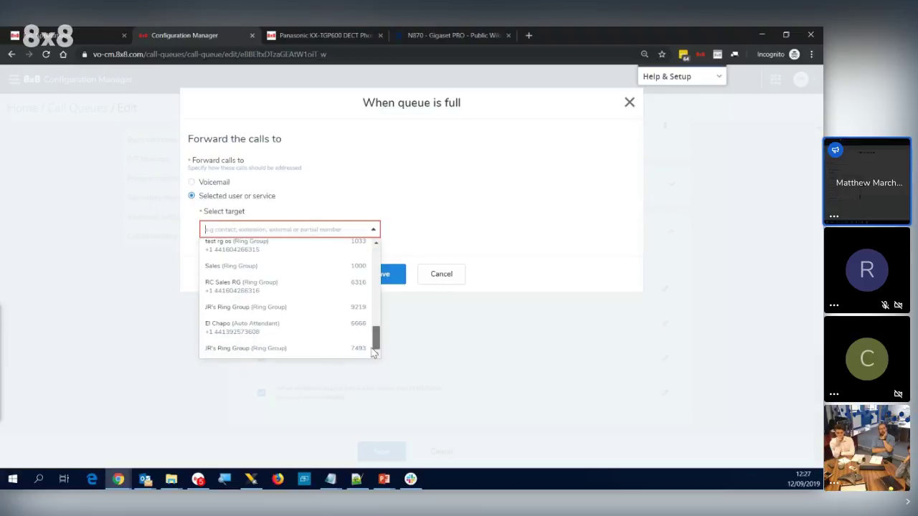
pyautogui.click(419, 225)
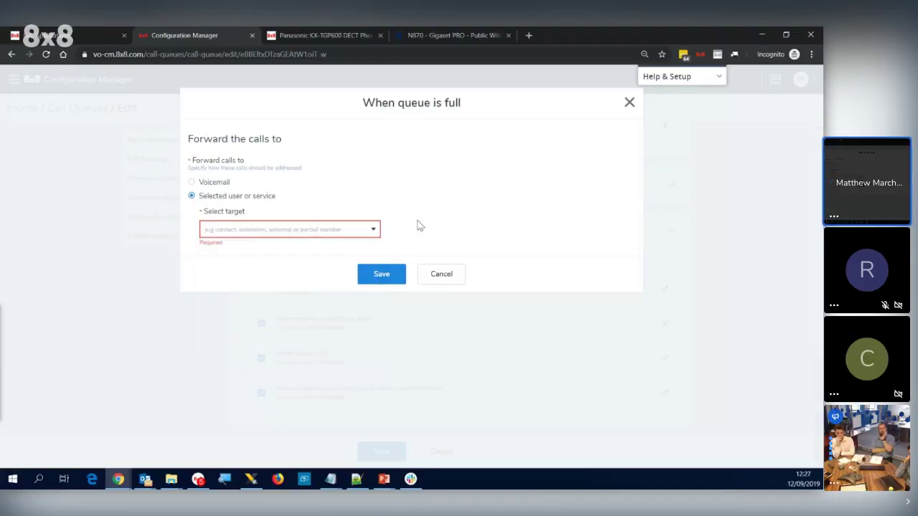
pyautogui.click(441, 279)
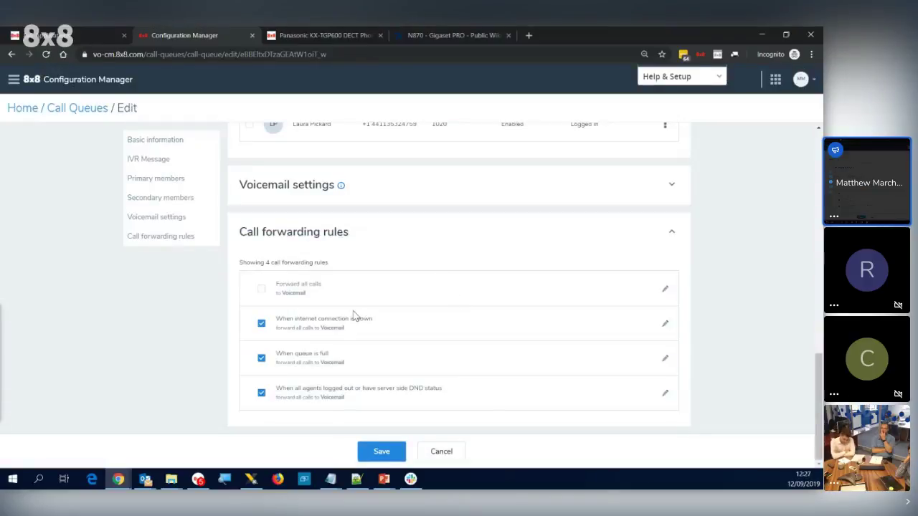
# Reopen the queue-full forwarding rule, look through the ring groups and other services offered as targets, and cancel the rule
pyautogui.click(664, 358)
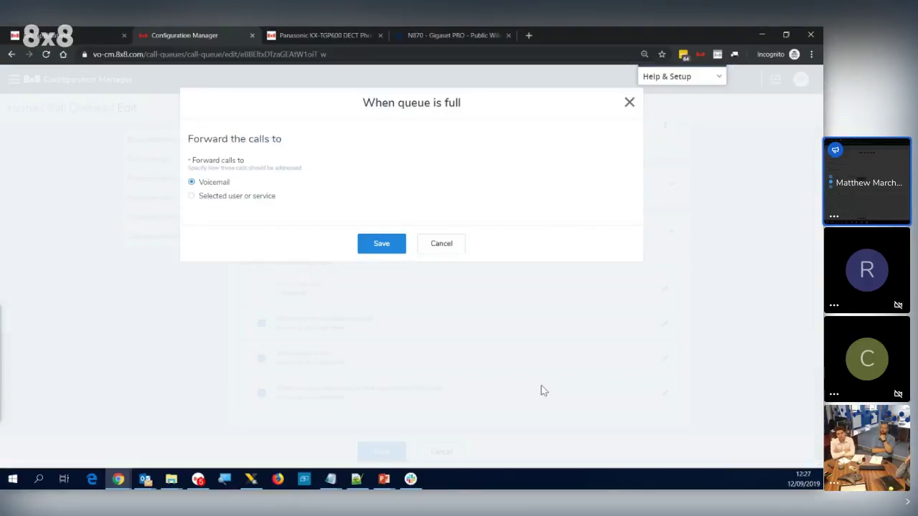
pyautogui.click(210, 198)
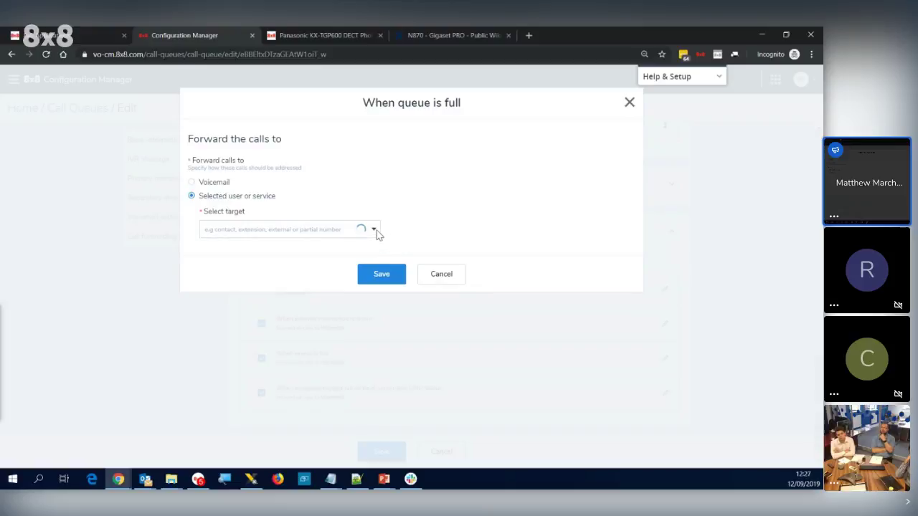
pyautogui.click(374, 230)
pyautogui.scroll(-3, 370, 308)
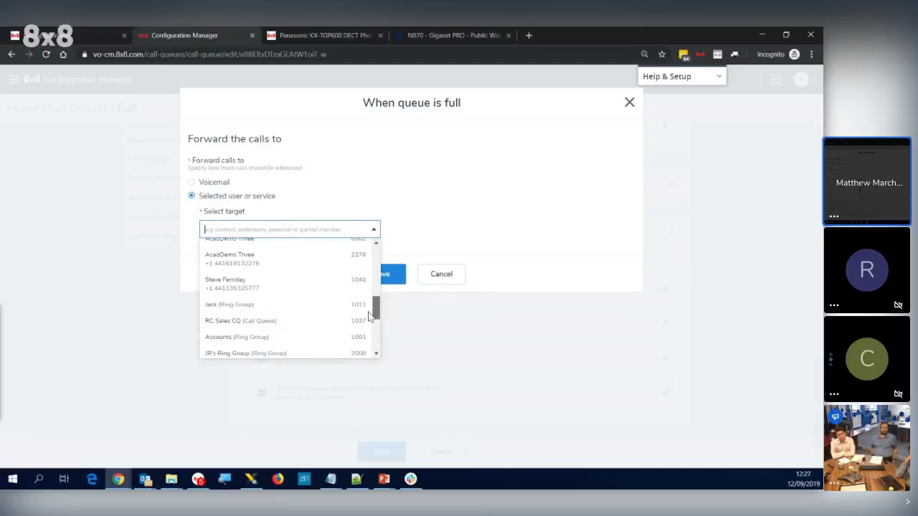
pyautogui.moveTo(369, 316); pyautogui.dragTo(368, 346)
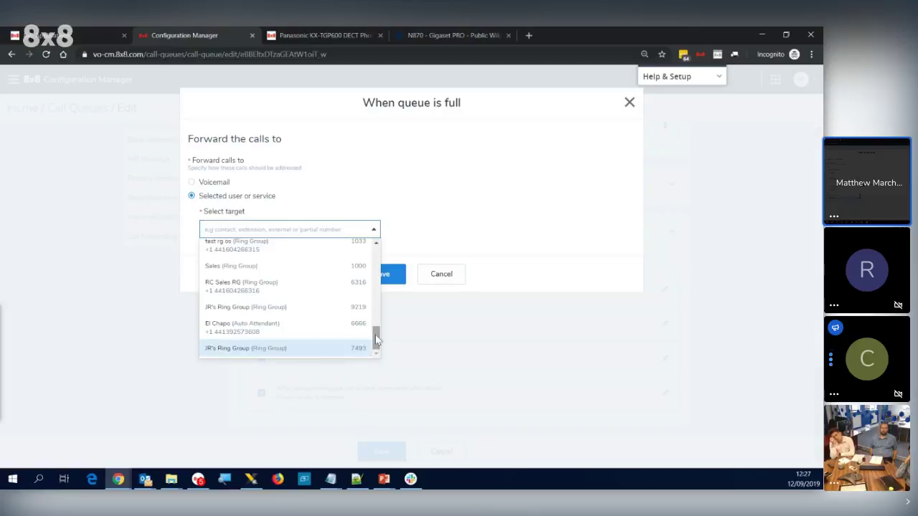
pyautogui.click(411, 340)
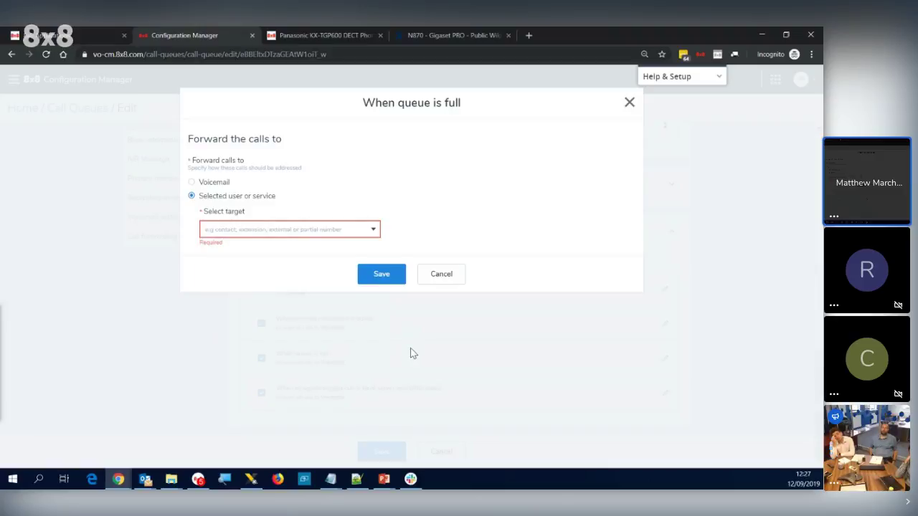
pyautogui.click(442, 275)
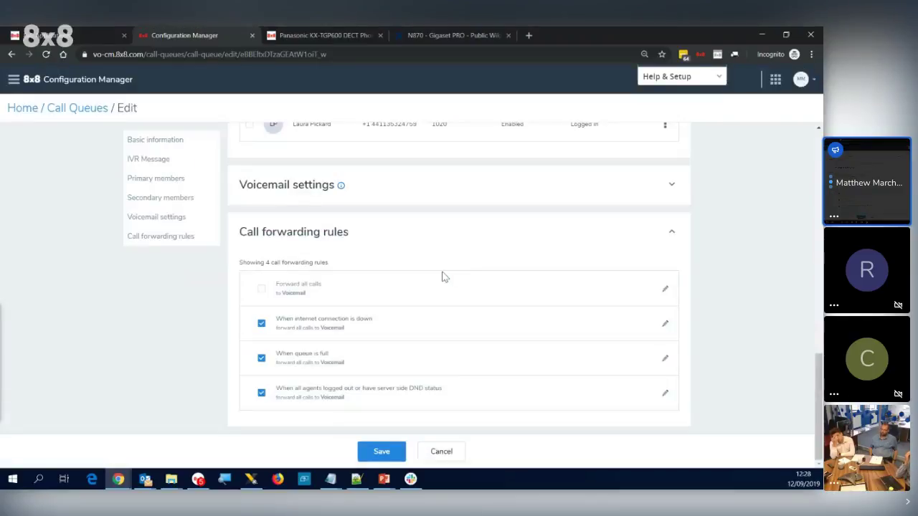
# Review the queue's maximum calls in queue setting in the basic information, leaving its value unchanged
pyautogui.scroll(10, 344, 308)
pyautogui.scroll(2, 342, 302)
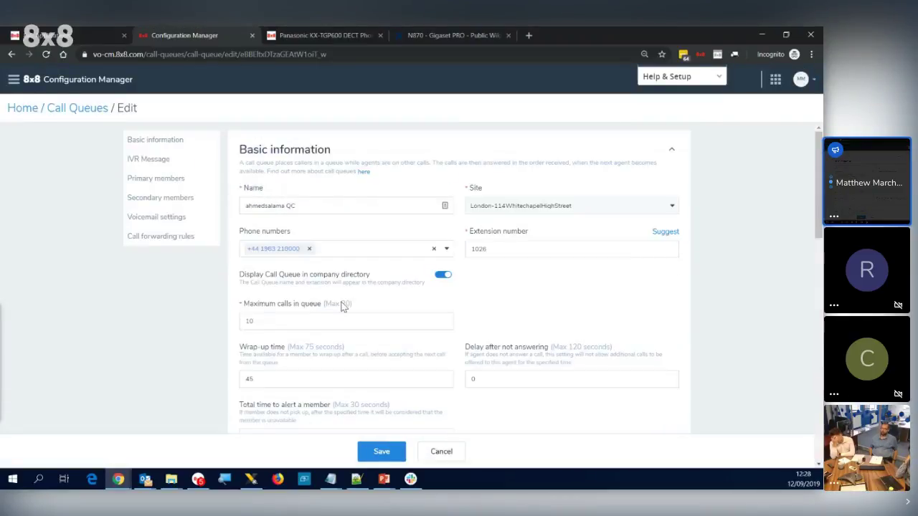
pyautogui.doubleClick(271, 320)
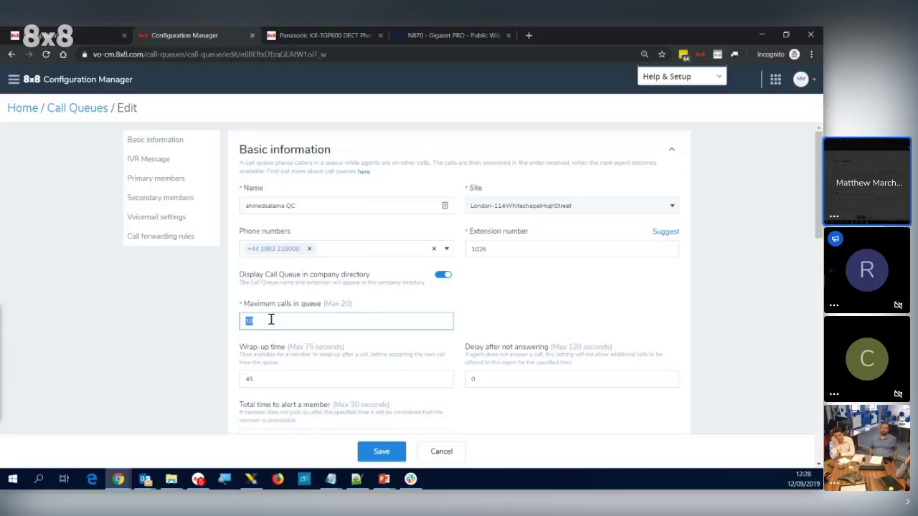
pyautogui.click(199, 326)
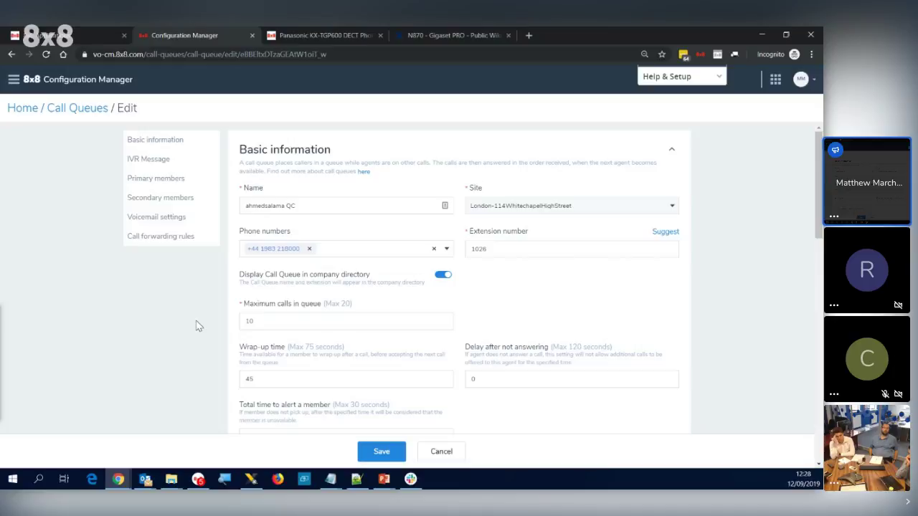
pyautogui.scroll(-2, 521, 266)
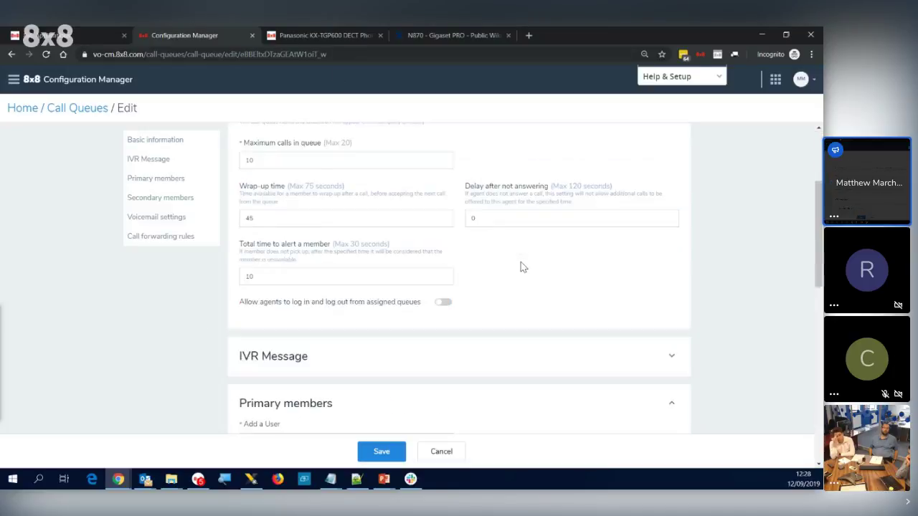
pyautogui.scroll(1, 521, 267)
pyautogui.click(294, 215)
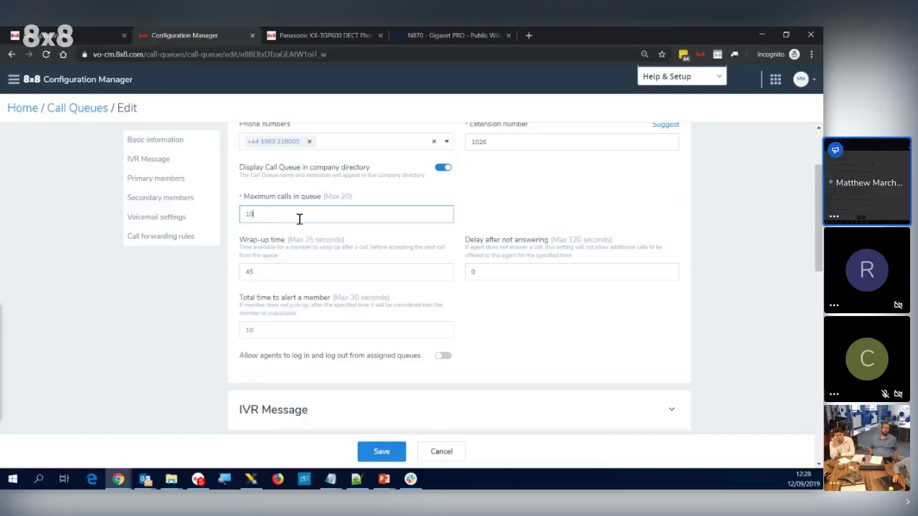
pyautogui.doubleClick(293, 218)
pyautogui.click(522, 331)
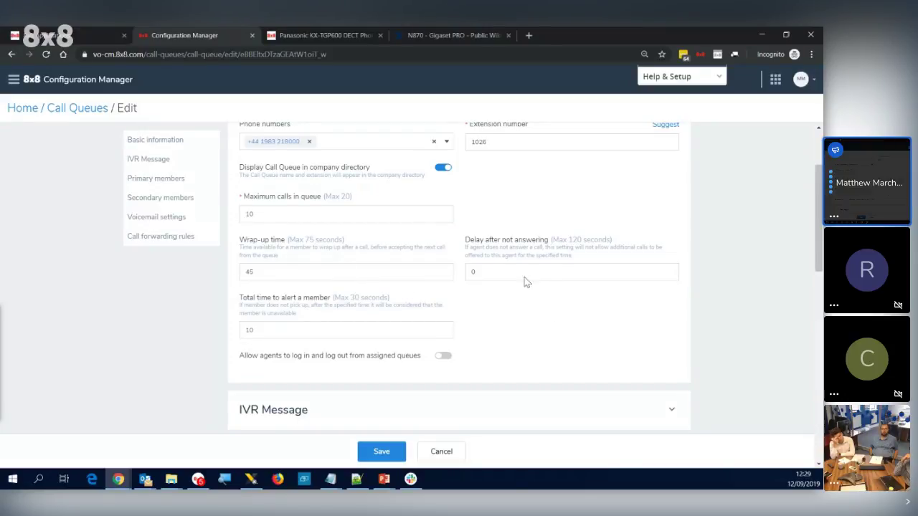
# Expand the queue's IVR message section and review its greeting, music-on-hold, repeating message and voicemail options
pyautogui.scroll(-2, 500, 320)
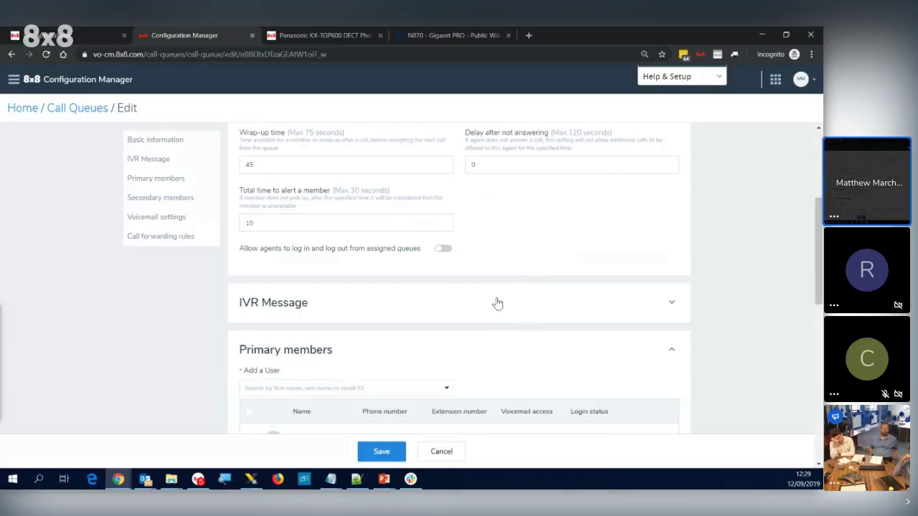
pyautogui.click(676, 302)
pyautogui.scroll(-2, 447, 354)
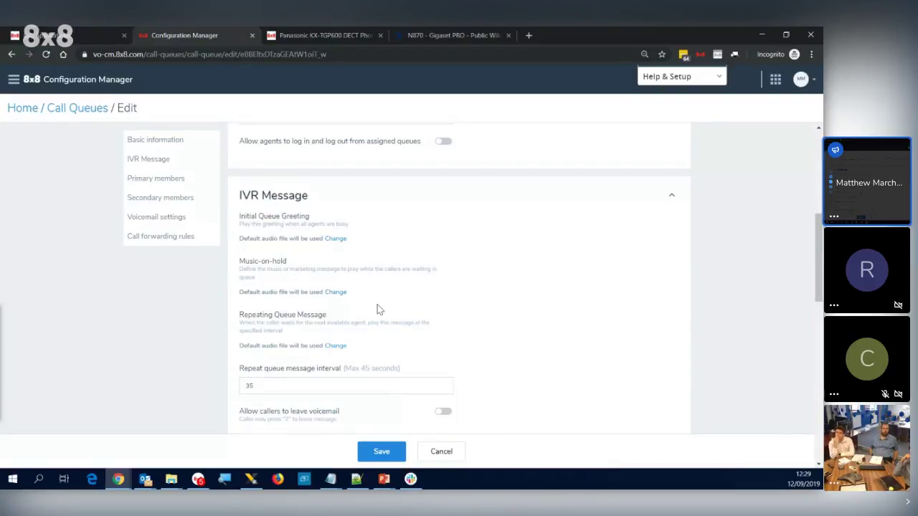
pyautogui.scroll(-2, 443, 368)
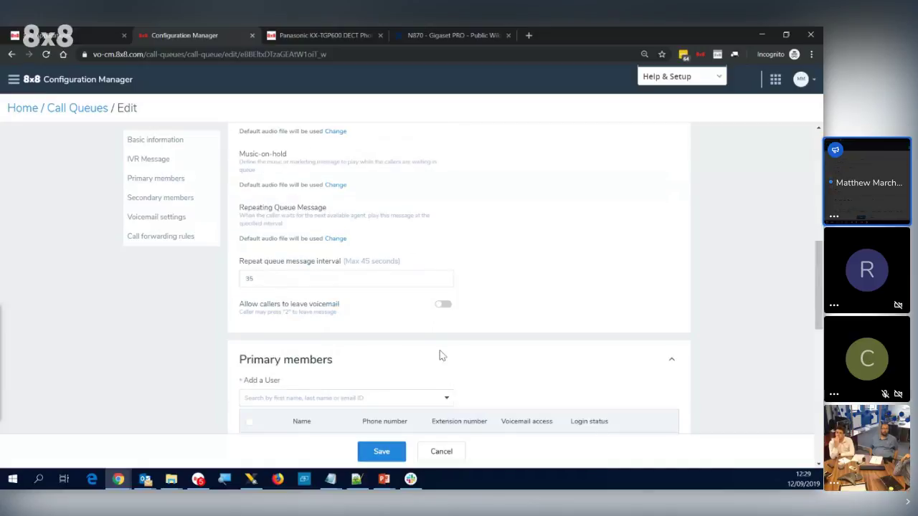
# Examine the queue's call forwarding rules, including the one for when all agents are logged out
pyautogui.scroll(-2, 446, 366)
pyautogui.scroll(-2, 448, 366)
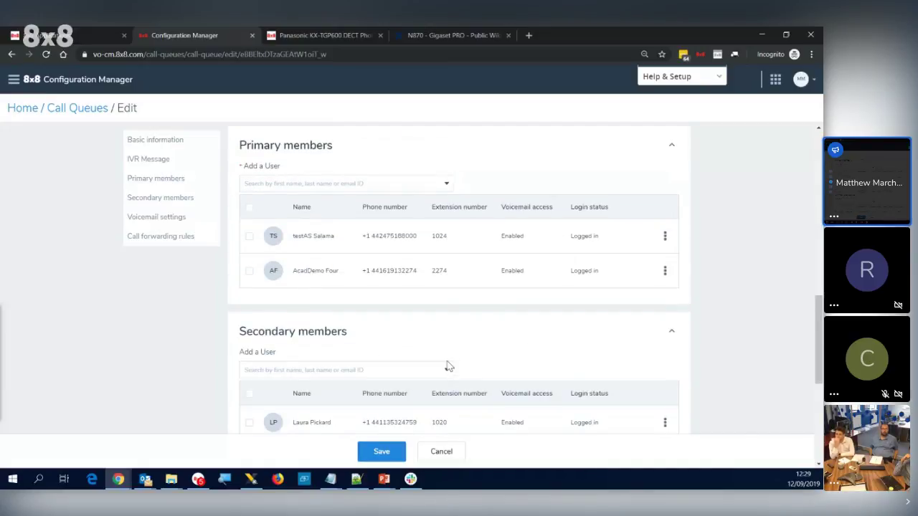
pyautogui.scroll(-5, 447, 366)
pyautogui.scroll(-1, 424, 360)
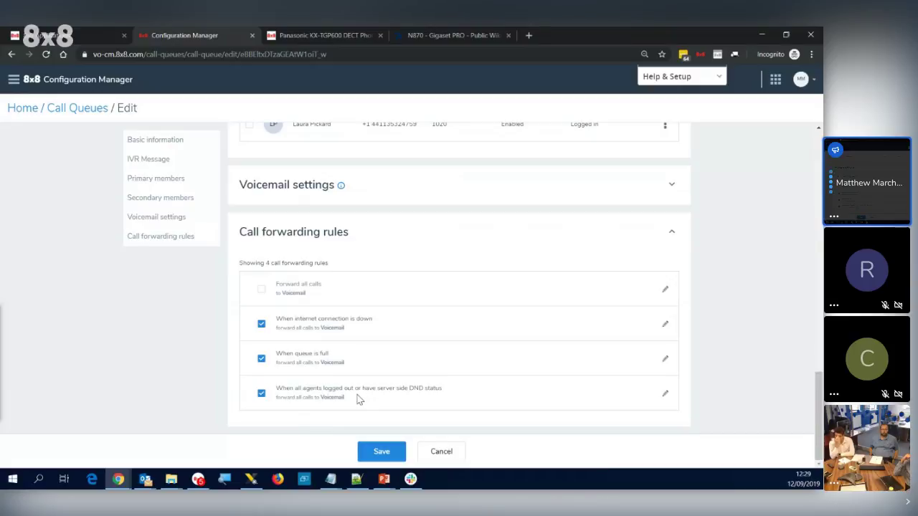
# Compare the primary and secondary members assigned to the call queue and their login status
pyautogui.scroll(4, 359, 400)
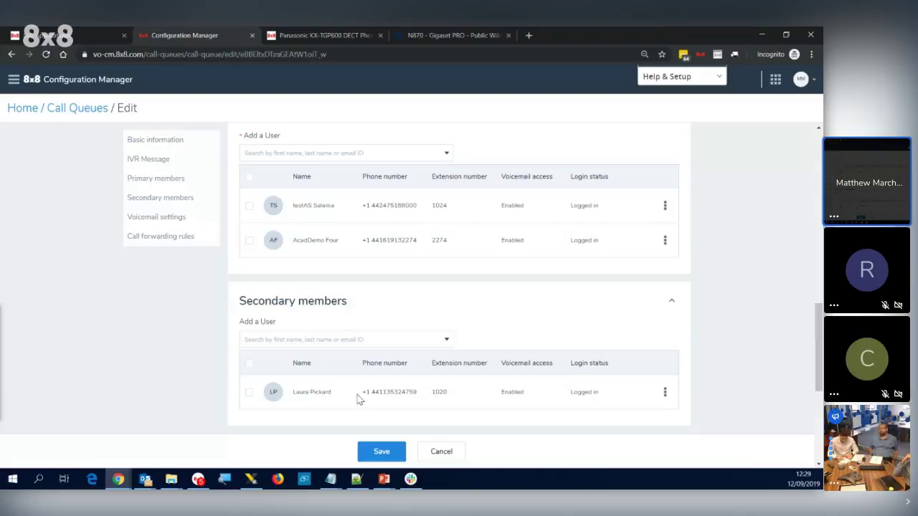
pyautogui.scroll(1, 357, 400)
pyautogui.scroll(-1, 357, 400)
pyautogui.scroll(1, 357, 399)
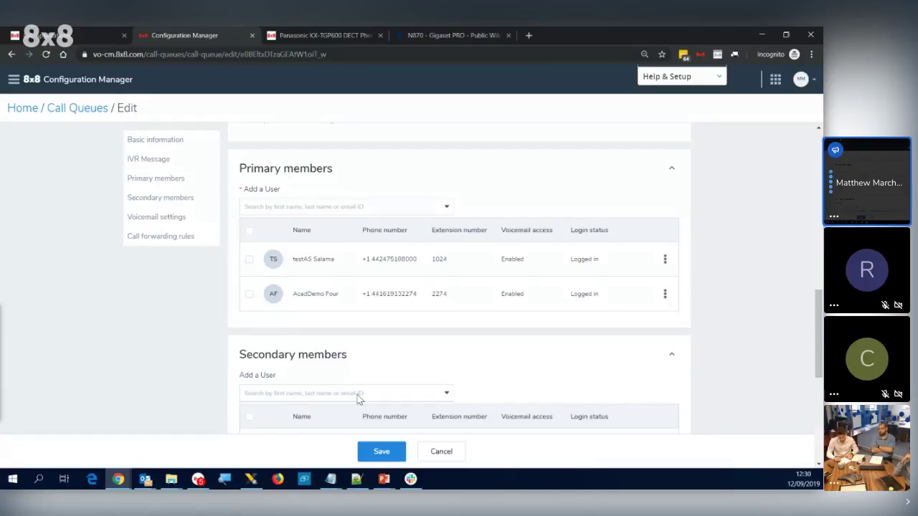
pyautogui.scroll(-1, 365, 404)
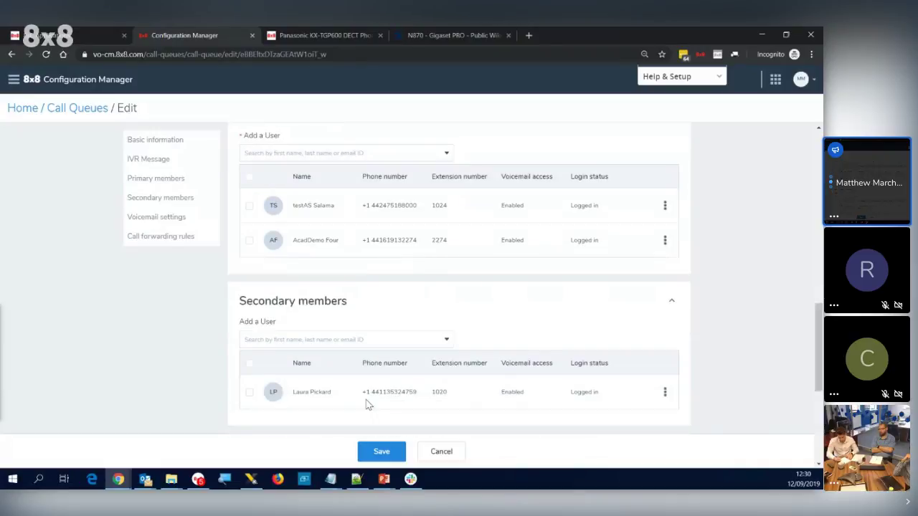
pyautogui.scroll(1, 365, 404)
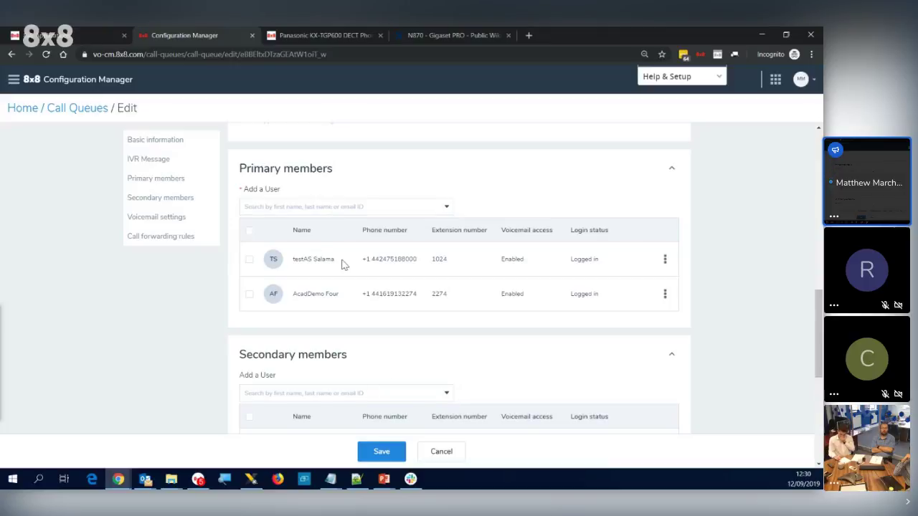
pyautogui.scroll(-1, 343, 265)
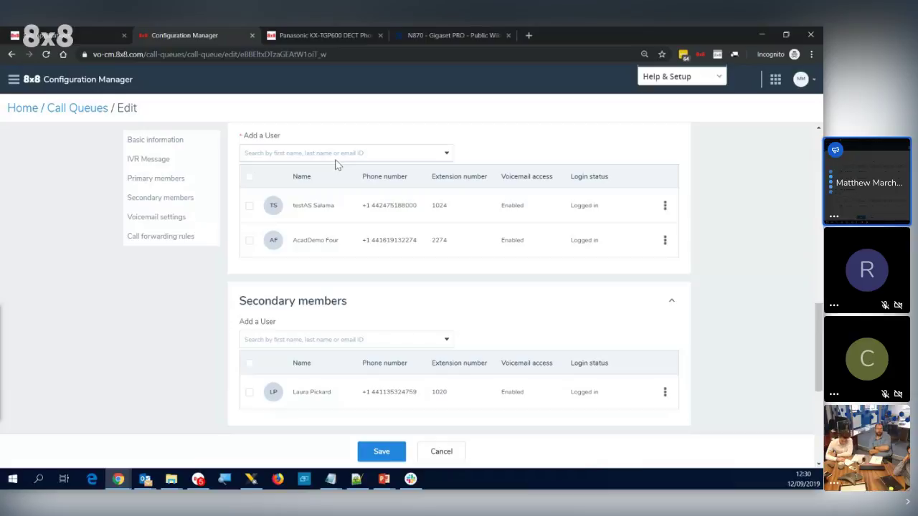
pyautogui.scroll(10, 337, 164)
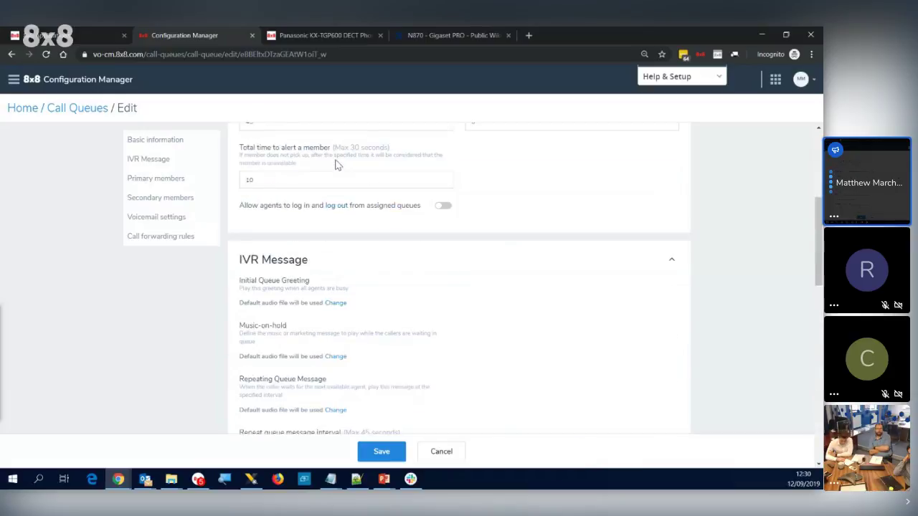
pyautogui.scroll(-7, 337, 165)
pyautogui.scroll(-4, 337, 164)
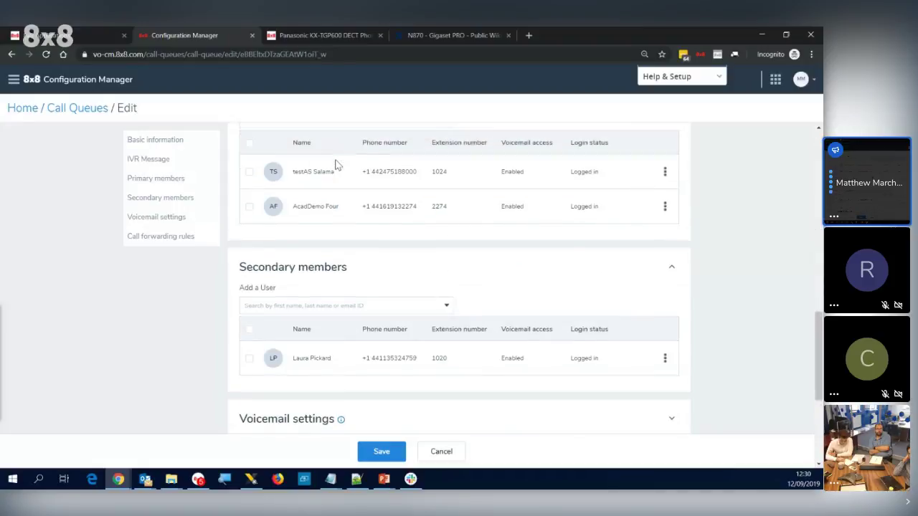
pyautogui.scroll(1, 337, 164)
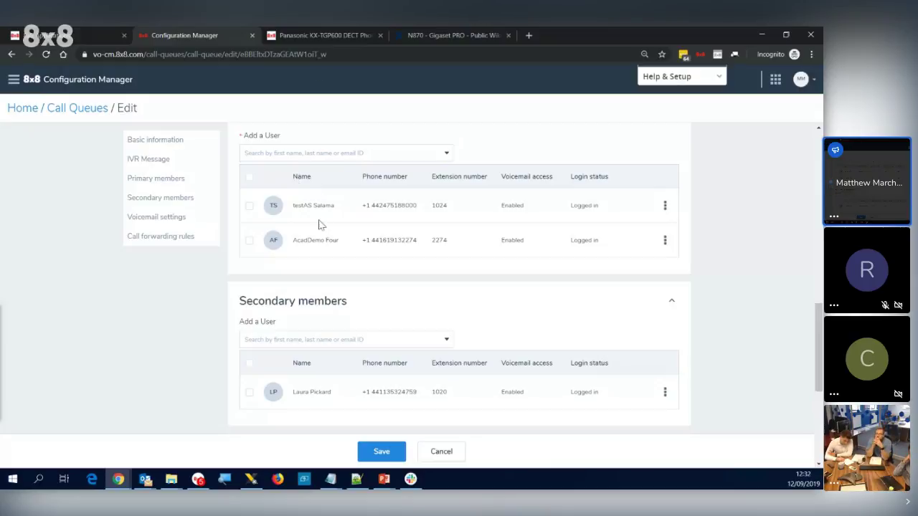
# Return to the home page, show the auto attendants and open the first one for editing
pyautogui.click(23, 108)
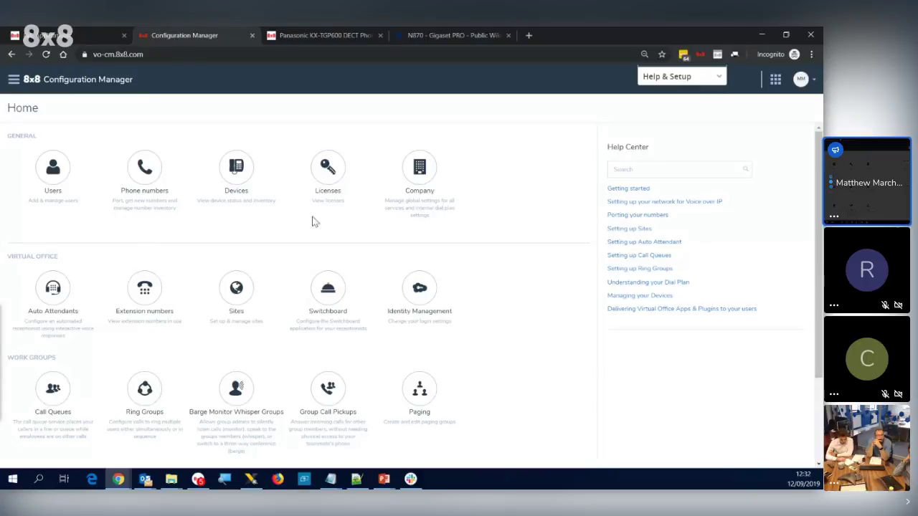
pyautogui.scroll(-1, 254, 251)
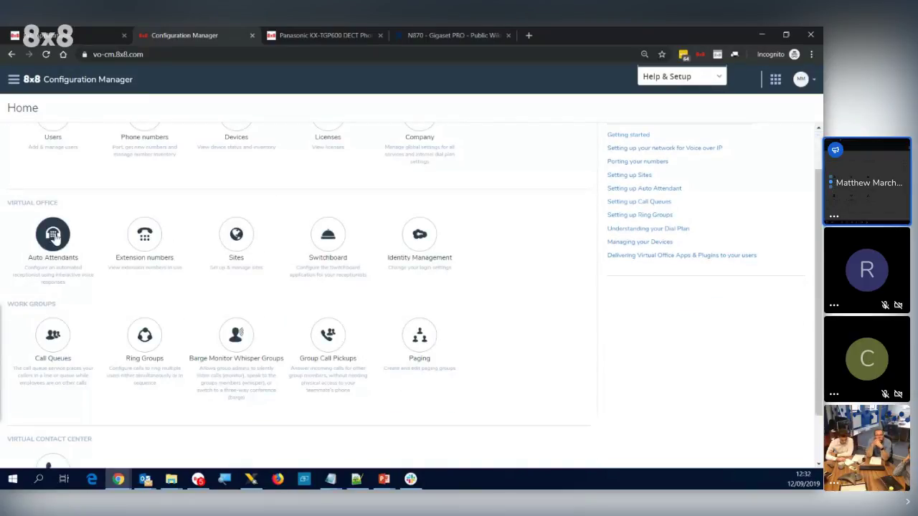
pyautogui.click(54, 237)
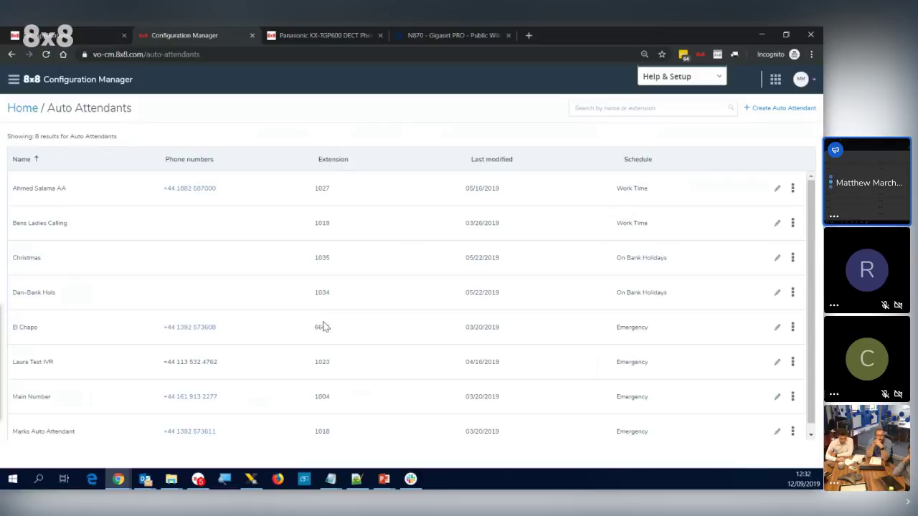
pyautogui.click(777, 188)
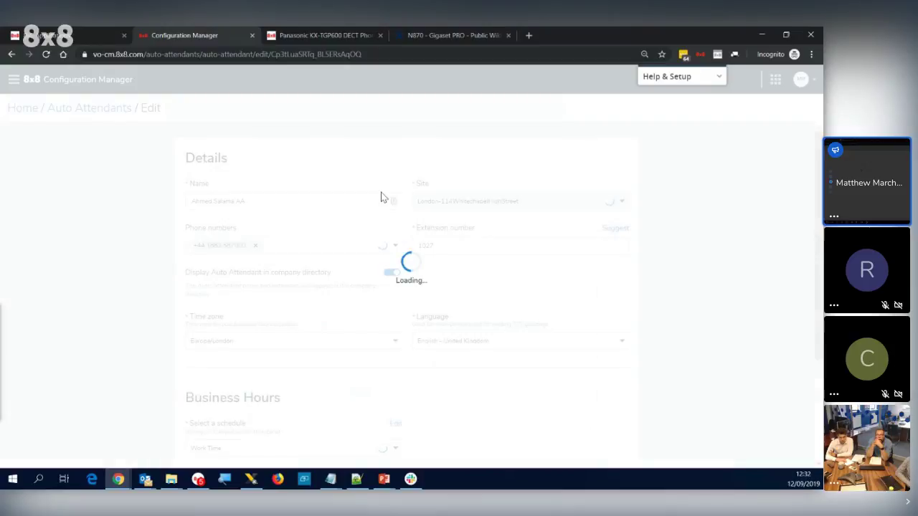
# Review the auto attendant's details, business hours schedule, alternate menu option and weekday open hours call handling menu
pyautogui.scroll(-5, 380, 197)
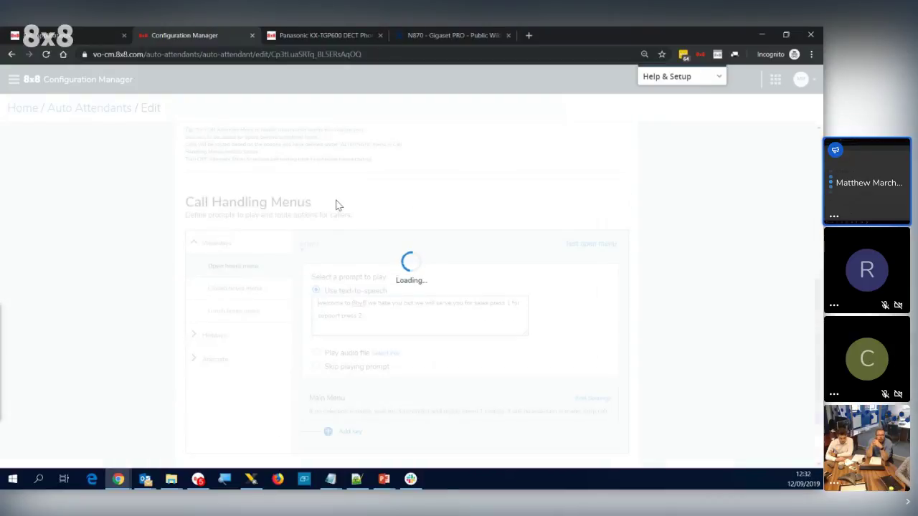
pyautogui.scroll(5, 365, 220)
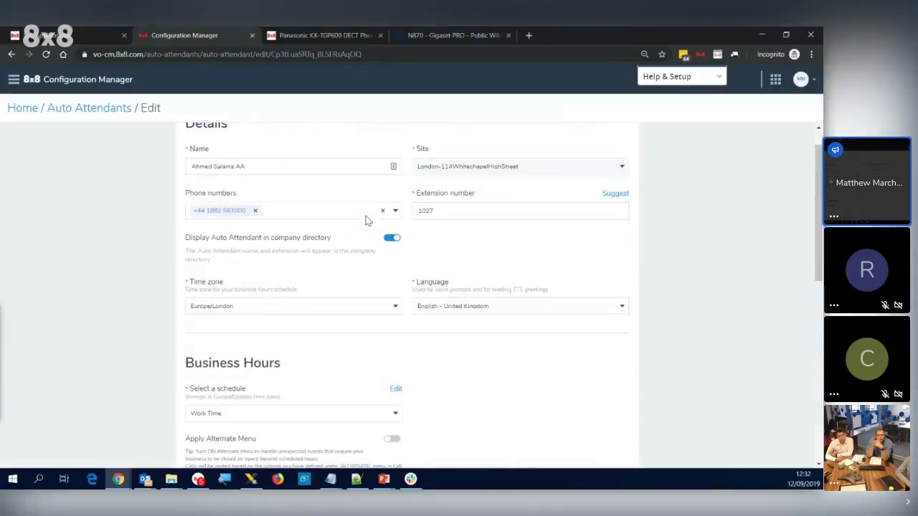
pyautogui.scroll(-2, 365, 220)
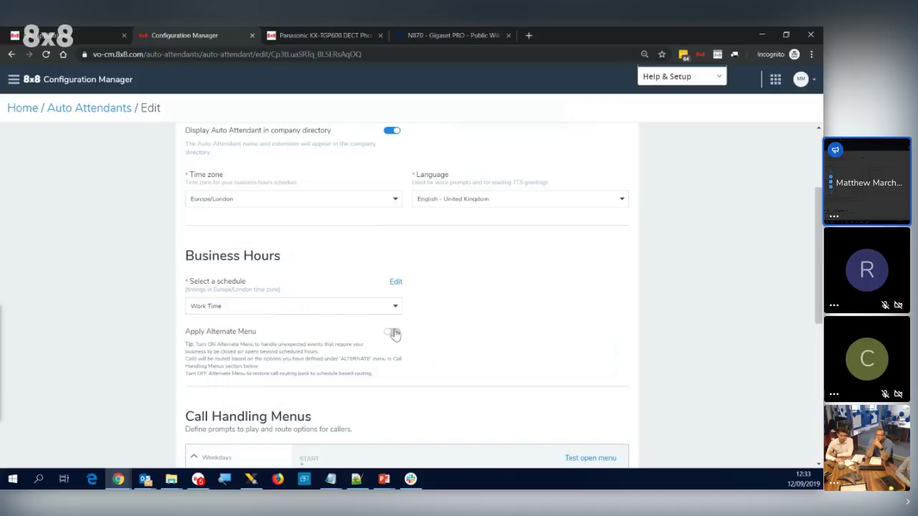
pyautogui.scroll(-2, 394, 326)
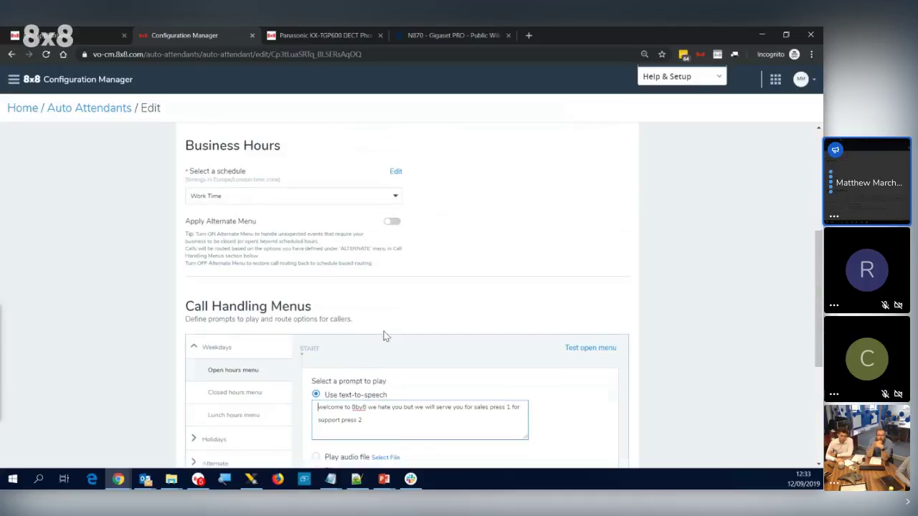
pyautogui.scroll(-3, 384, 336)
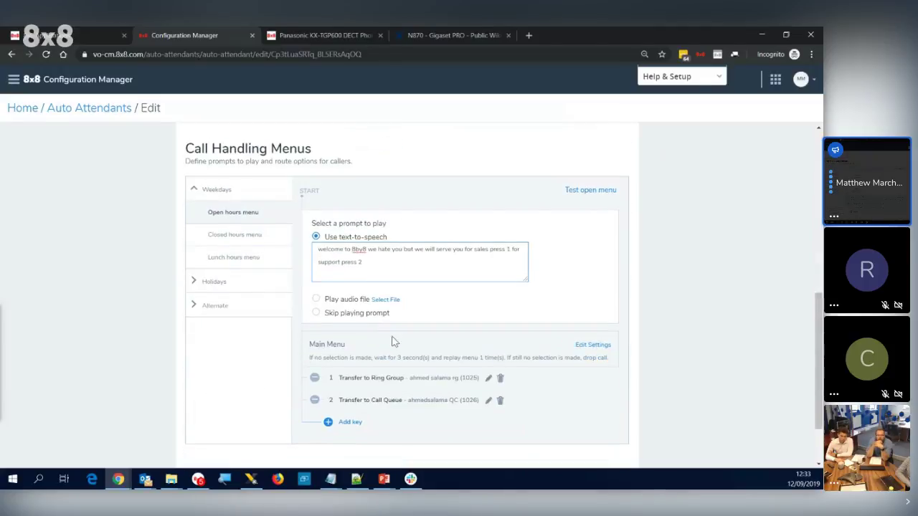
# Set the weekday open hours menu to skip playing a prompt and inspect the main menu's key input processing rules
pyautogui.click(316, 314)
pyautogui.click(586, 301)
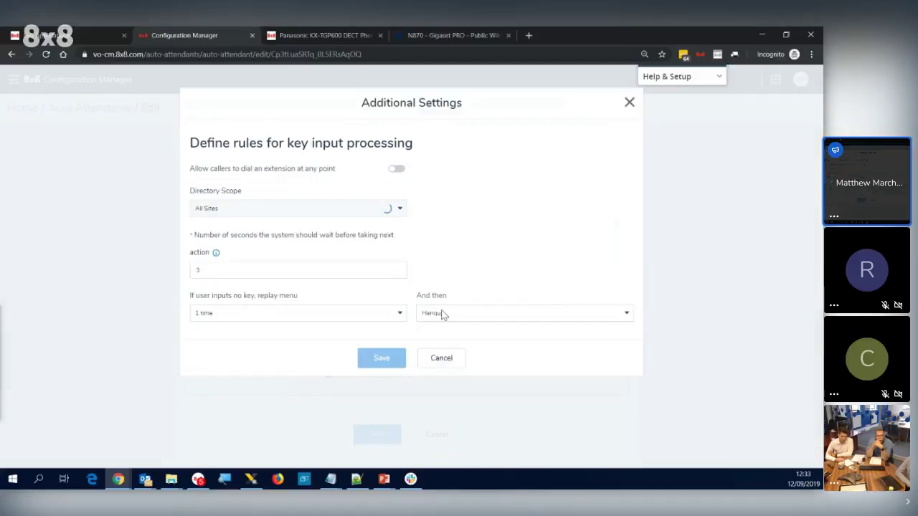
pyautogui.click(221, 268)
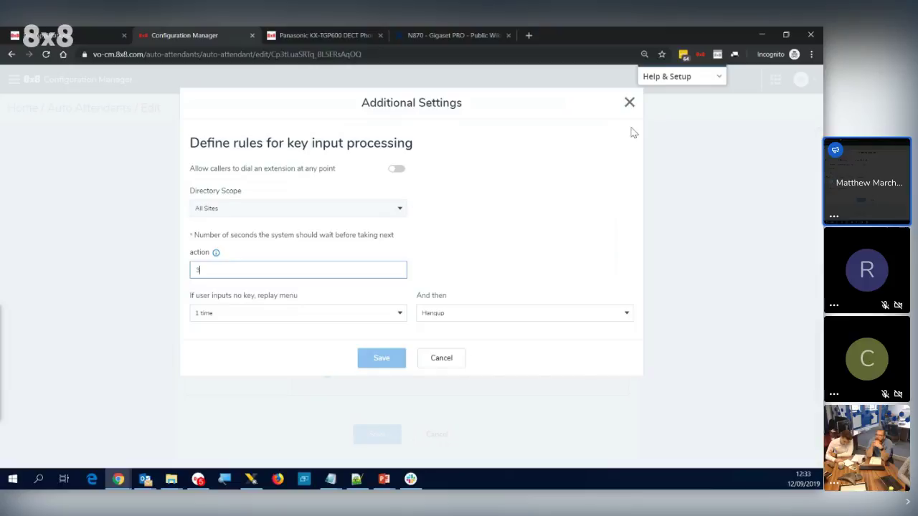
pyautogui.click(629, 104)
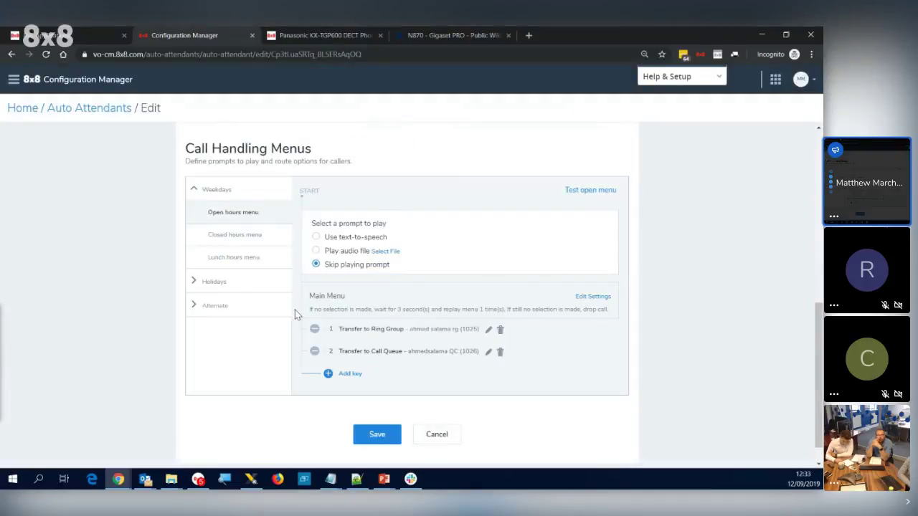
# Show the open, closed and lunch hours menus under Holidays and the menu under Alternate in the call handling menus
pyautogui.scroll(1, 295, 314)
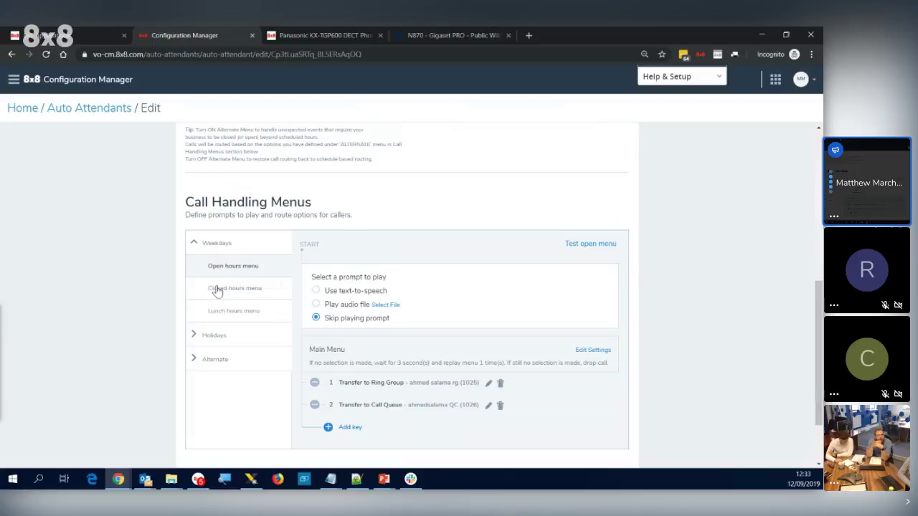
pyautogui.click(193, 337)
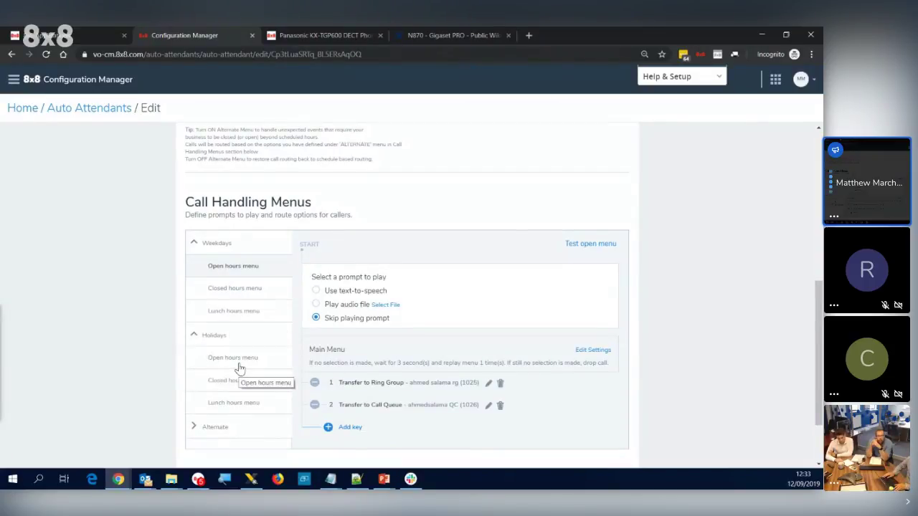
pyautogui.scroll(-2, 237, 370)
pyautogui.scroll(4, 234, 373)
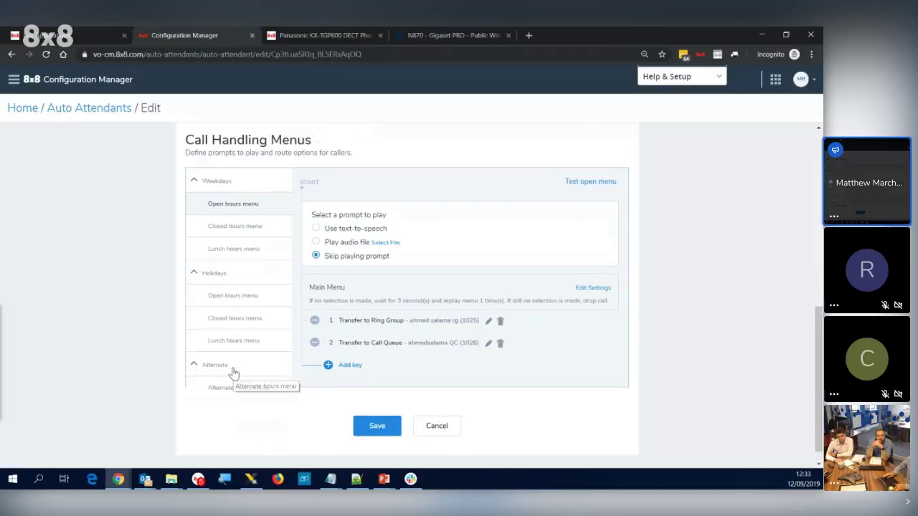
# Try the Apply Alternate Menu option in the business hours settings, turning it on and back off
pyautogui.scroll(1, 233, 372)
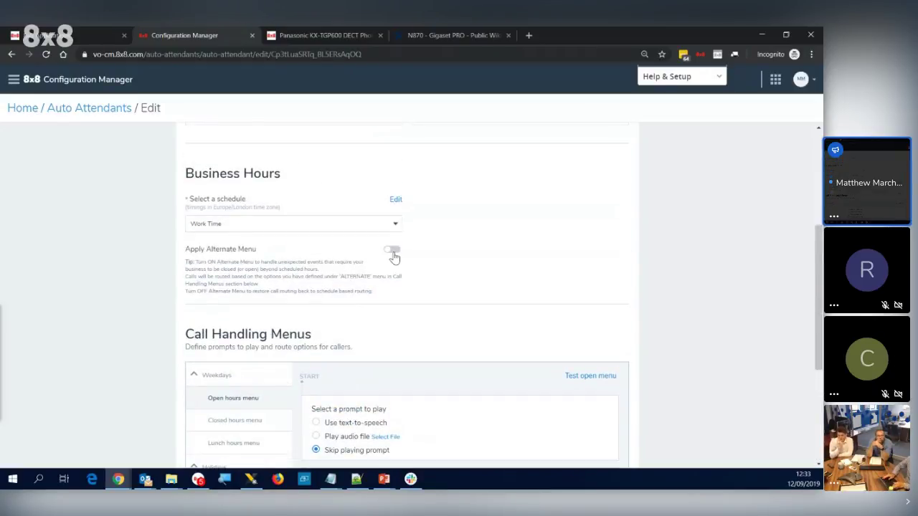
pyautogui.click(391, 253)
pyautogui.click(393, 253)
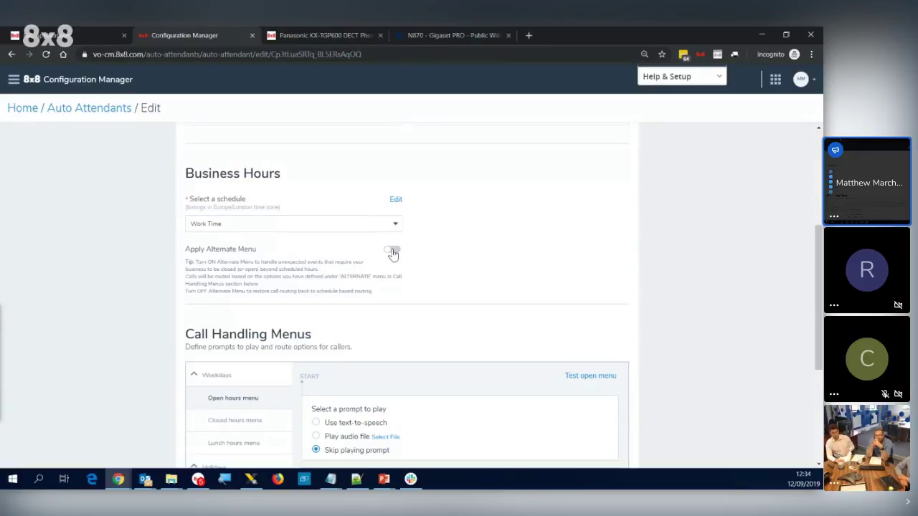
pyautogui.scroll(3, 331, 289)
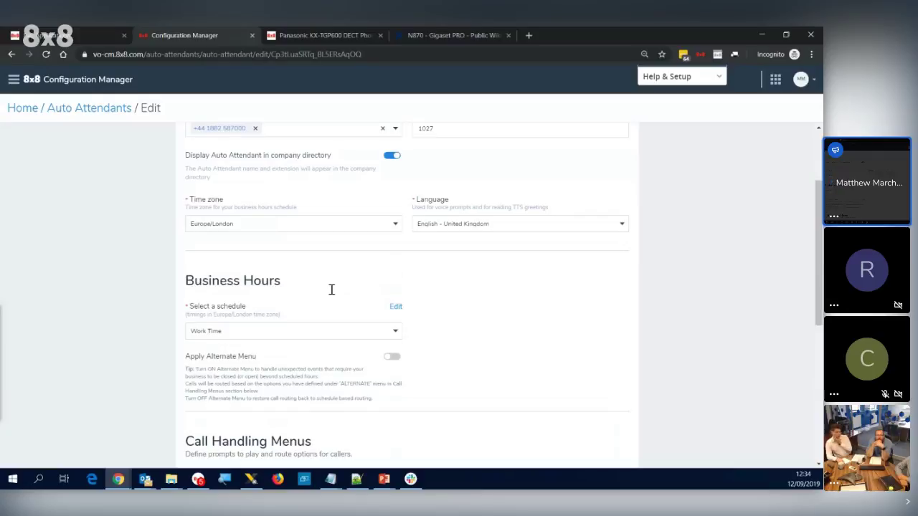
pyautogui.scroll(-1, 366, 358)
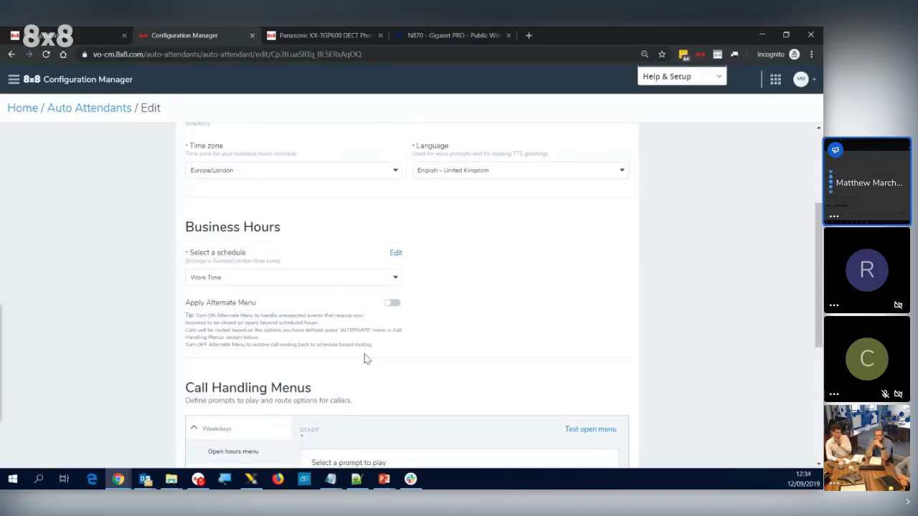
pyautogui.click(391, 303)
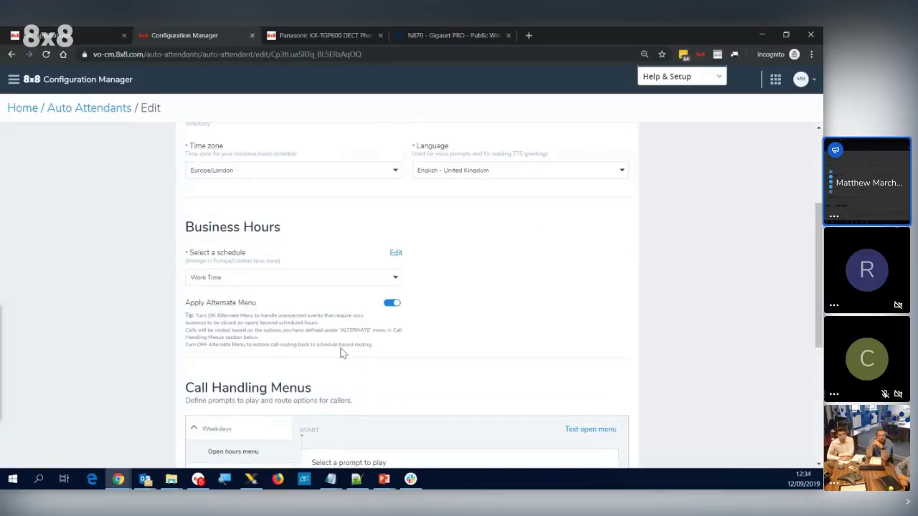
pyautogui.click(396, 304)
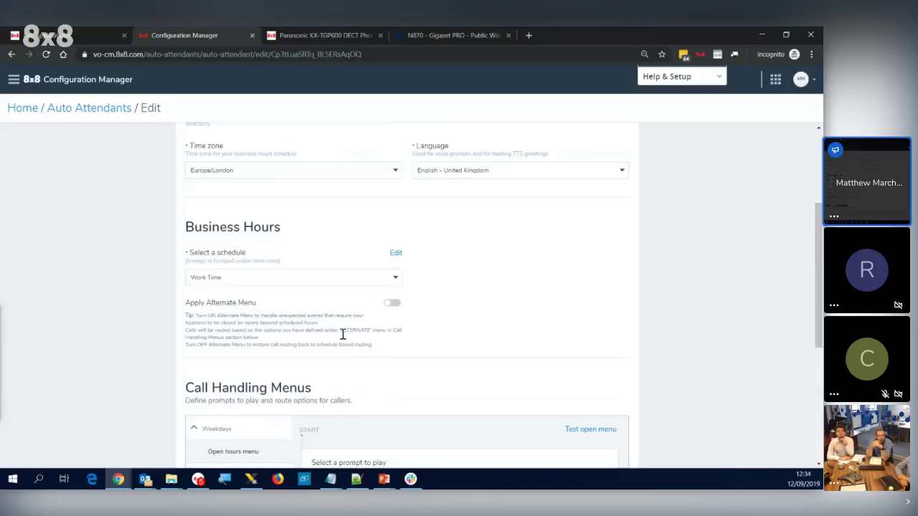
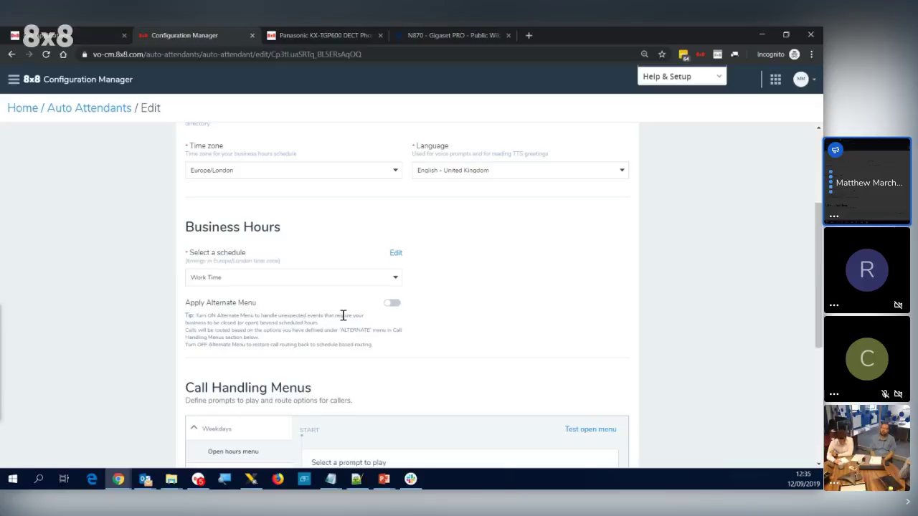
# Review the auto attendant's details, focusing on its extension number
pyautogui.scroll(3, 332, 328)
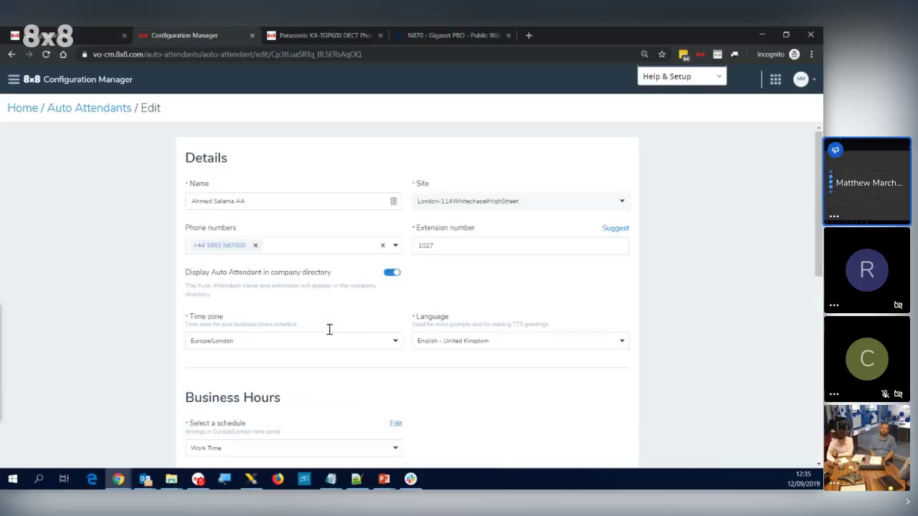
pyautogui.doubleClick(440, 244)
pyautogui.click(452, 277)
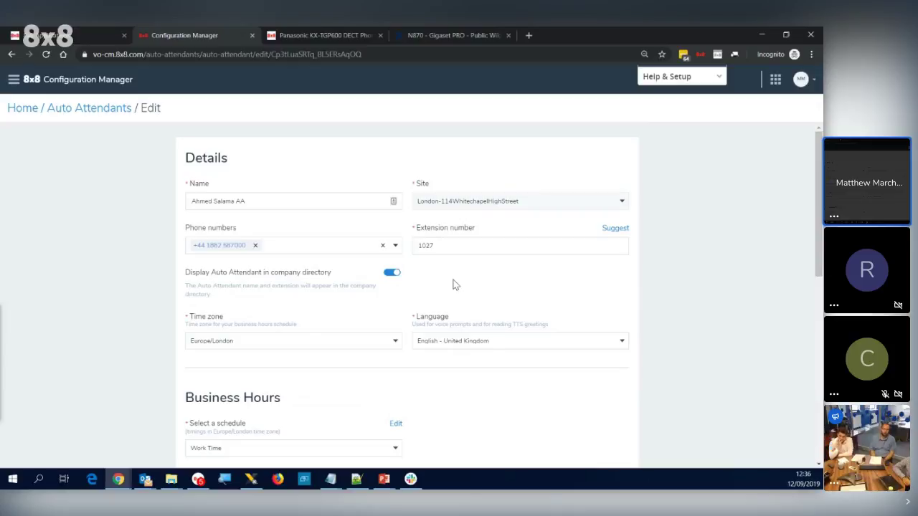
# Return to the home page, show the call queues and open the first one for editing
pyautogui.click(17, 115)
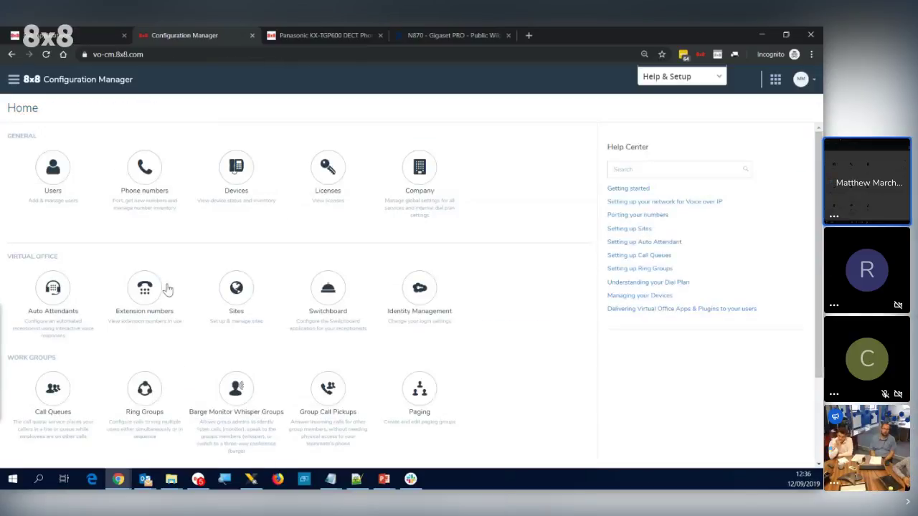
pyautogui.scroll(-1, 168, 287)
pyautogui.click(53, 337)
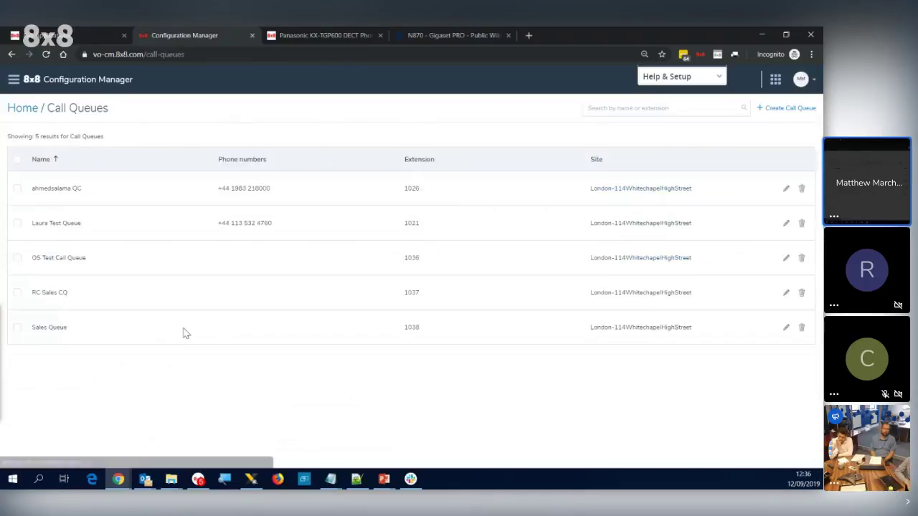
pyautogui.click(786, 188)
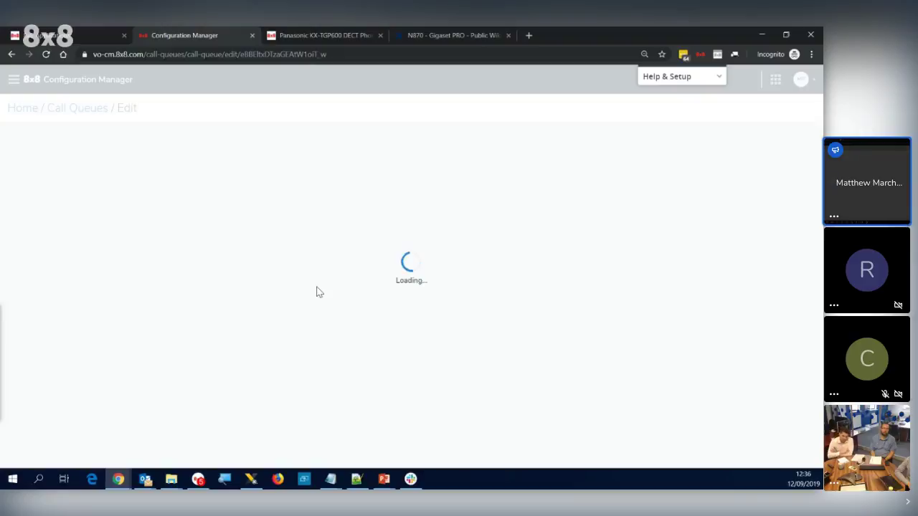
# Try forwarding calls to a selected user or service when all agents are logged out, and discard the rule change
pyautogui.scroll(-4, 284, 321)
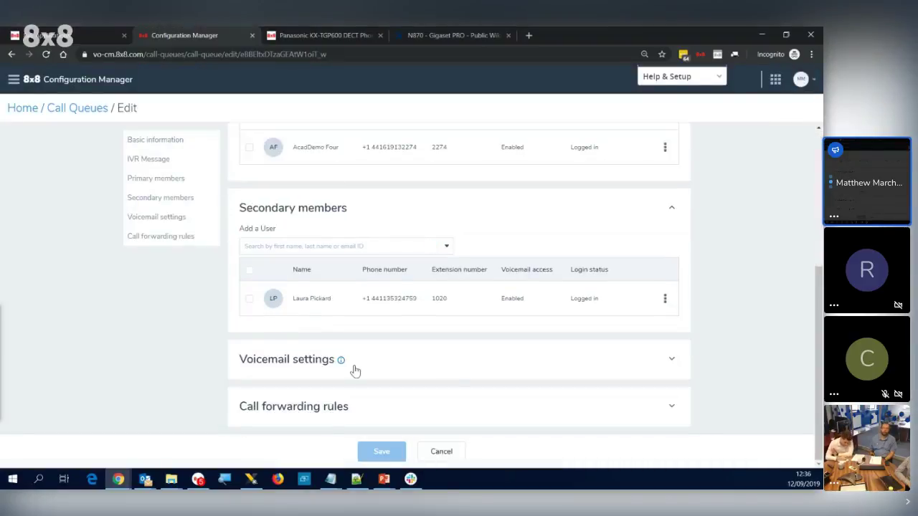
pyautogui.click(671, 407)
pyautogui.scroll(-3, 478, 406)
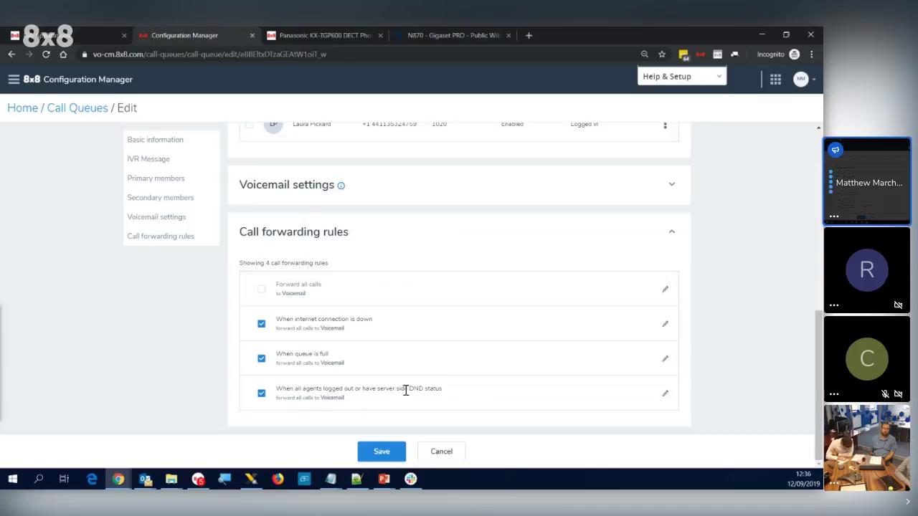
pyautogui.click(666, 395)
pyautogui.click(191, 196)
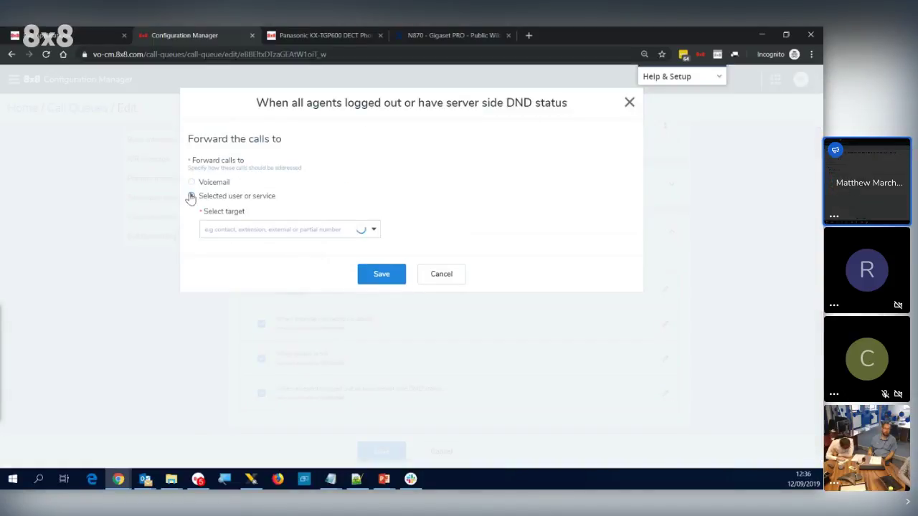
pyautogui.click(314, 231)
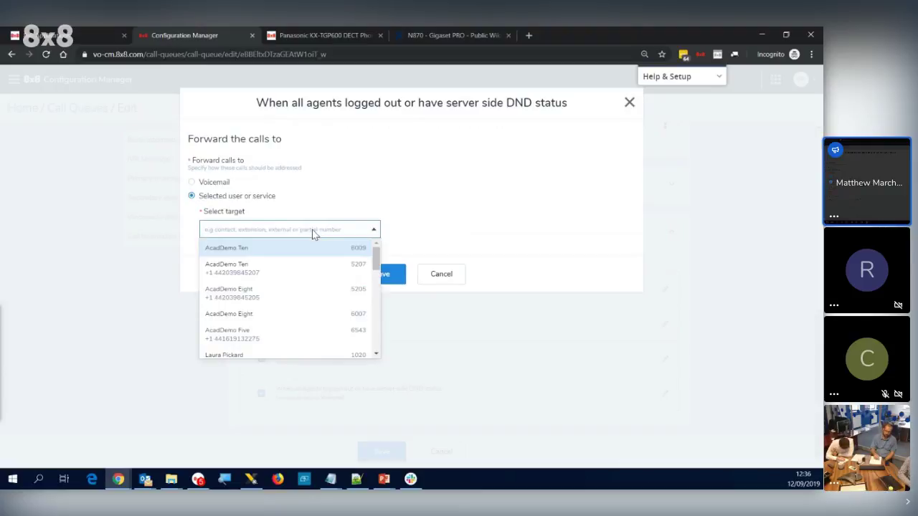
pyautogui.click(436, 276)
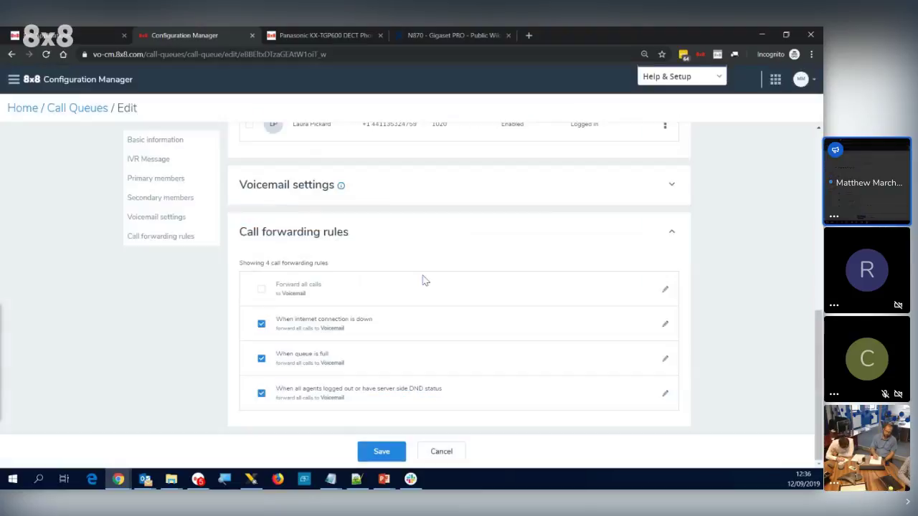
# Switch to the Virtual Office desktop app and look at the available call queues and their login option
pyautogui.click(199, 479)
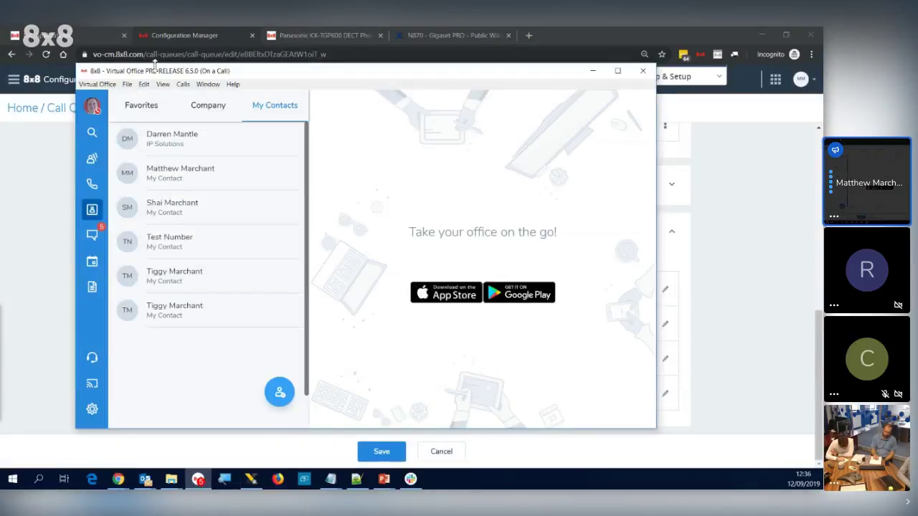
pyautogui.click(92, 159)
pyautogui.moveTo(285, 177)
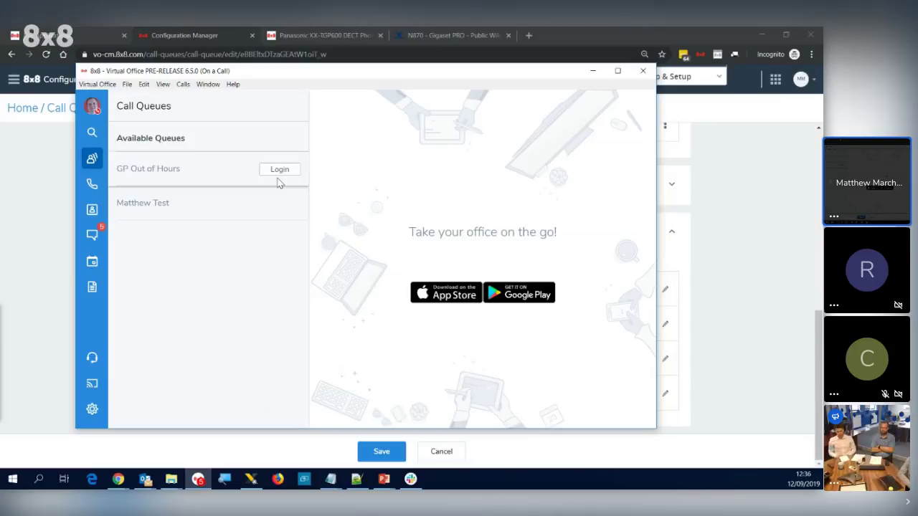
pyautogui.click(593, 72)
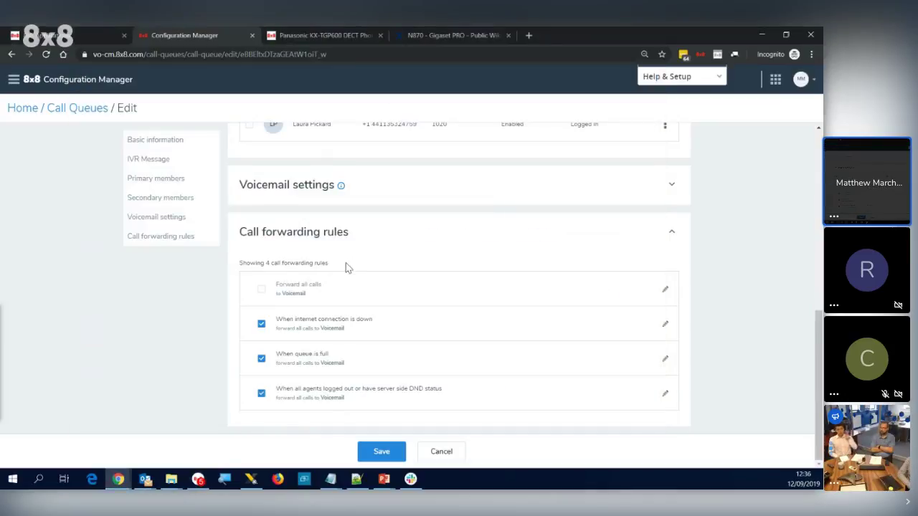
# Review the call queue's basic information, including the wrap-up time and the delay after not answering
pyautogui.scroll(6, 345, 265)
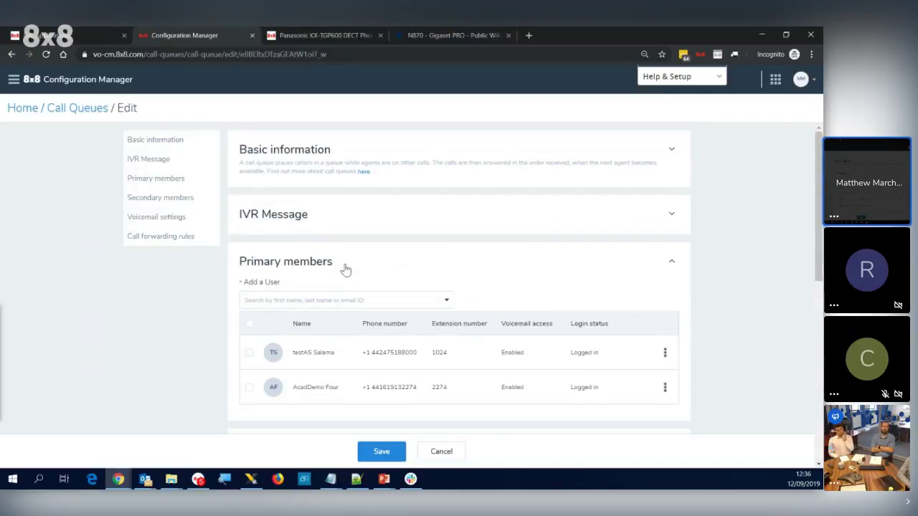
pyautogui.click(671, 149)
pyautogui.scroll(-3, 572, 266)
pyautogui.click(505, 266)
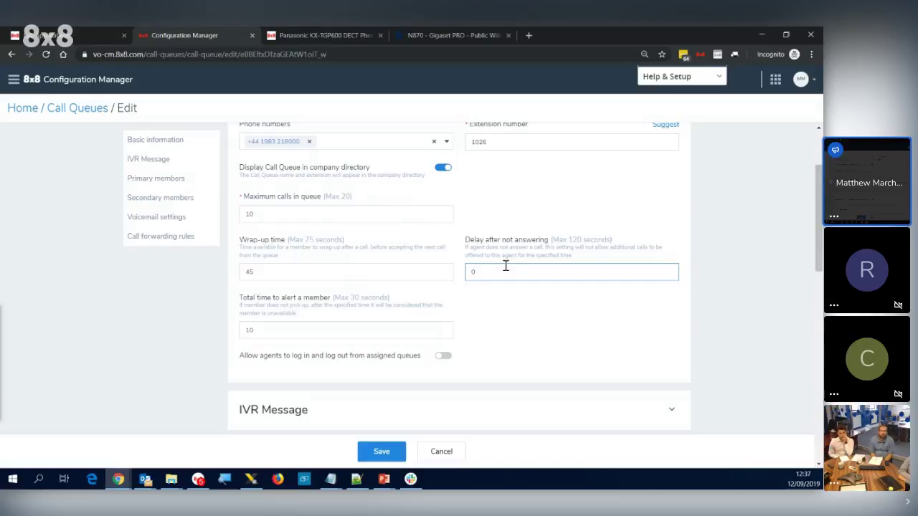
# Switch to the Virtual Office desktop app and check the missed calls in the call history
pyautogui.click(198, 478)
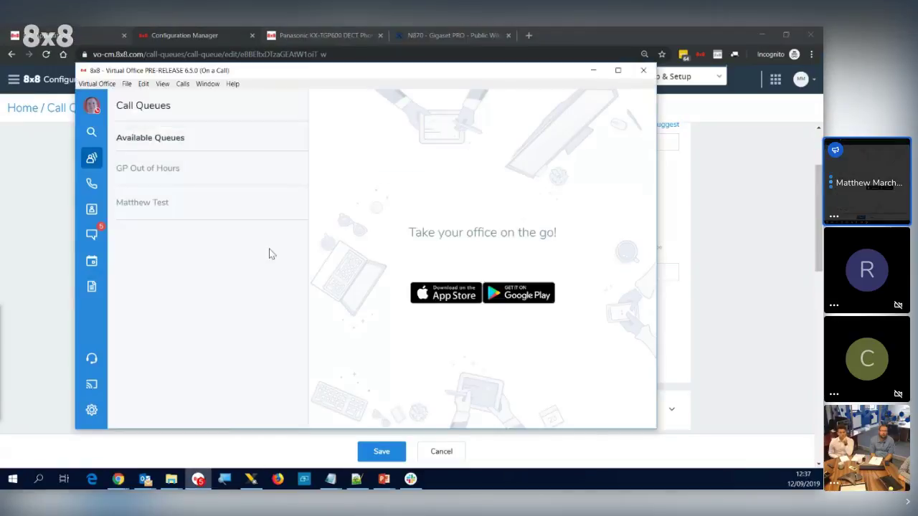
pyautogui.click(91, 183)
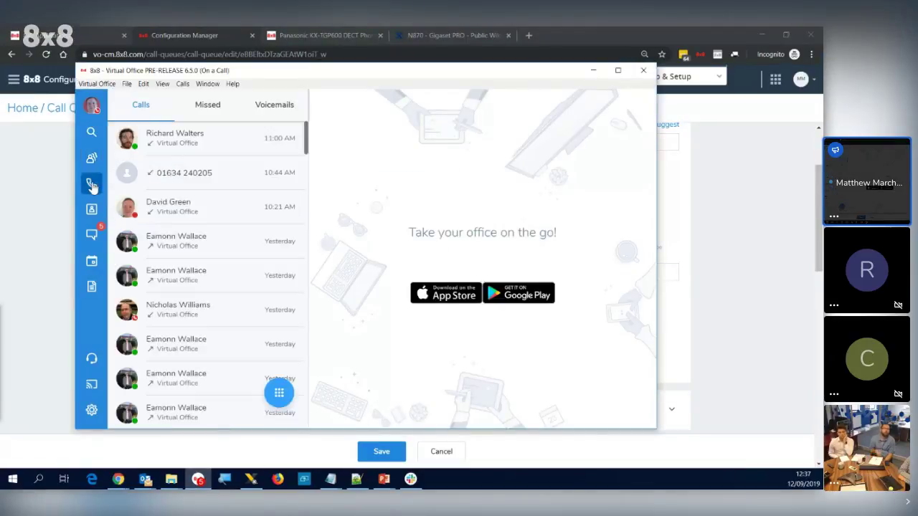
pyautogui.click(207, 107)
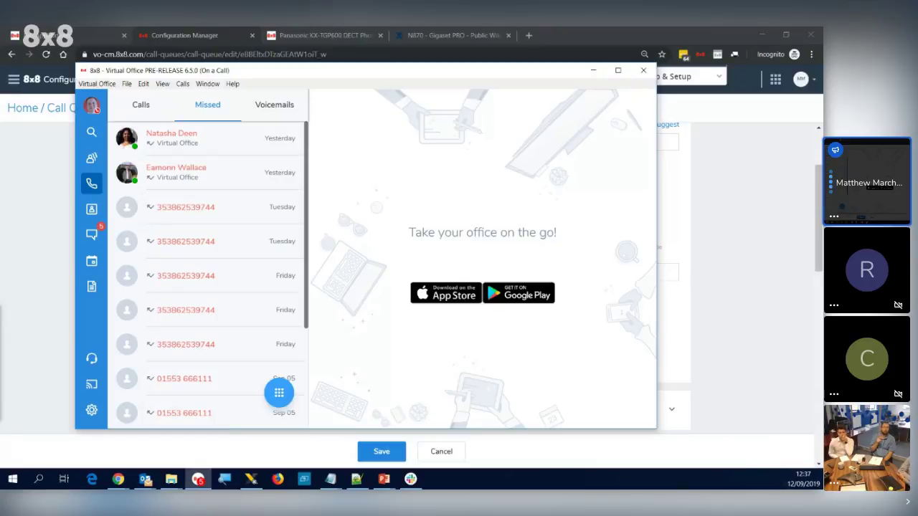
pyautogui.moveTo(170, 141)
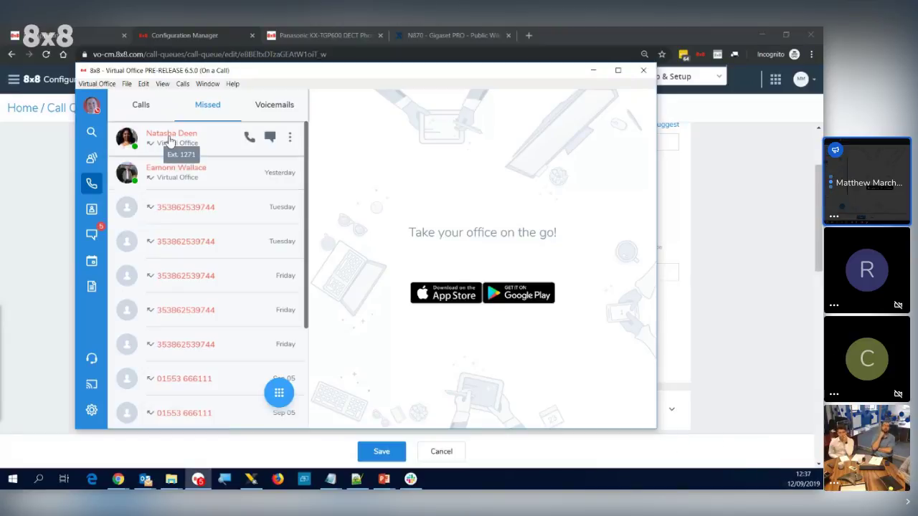
pyautogui.click(593, 72)
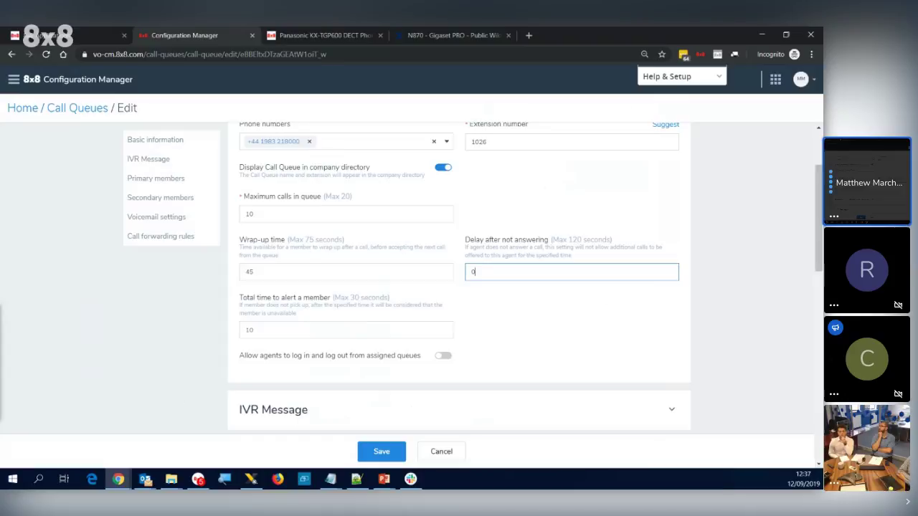
# Switch to Virtual Office Analytics and examine the call queue board, including the calls in queue and the total wait time
pyautogui.click(144, 479)
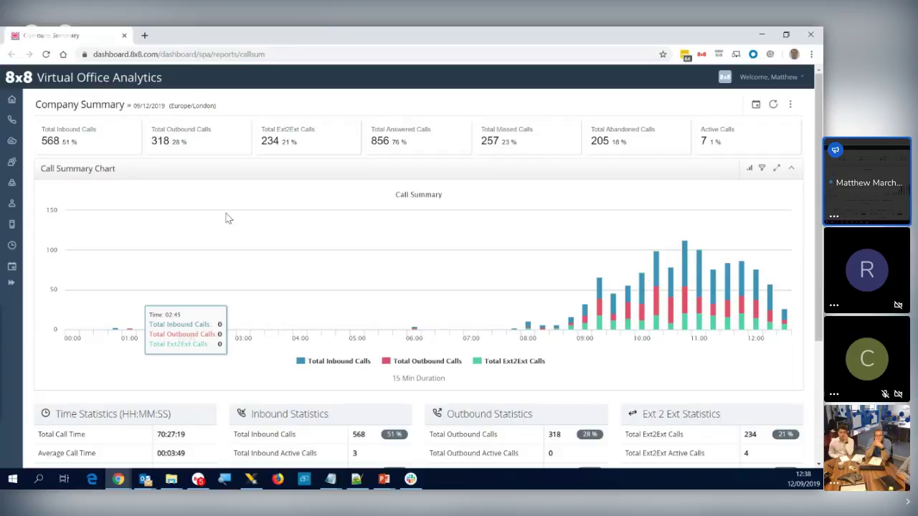
pyautogui.moveTo(12, 164)
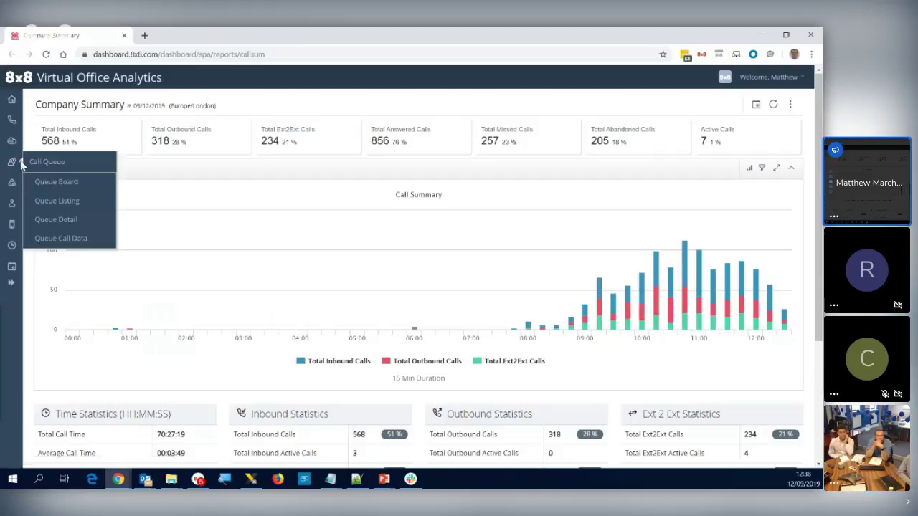
pyautogui.click(53, 183)
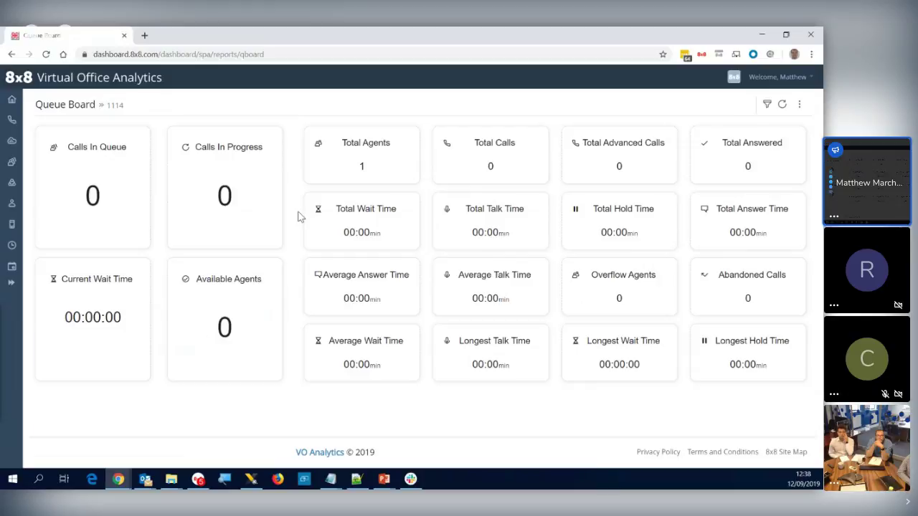
pyautogui.doubleClick(92, 195)
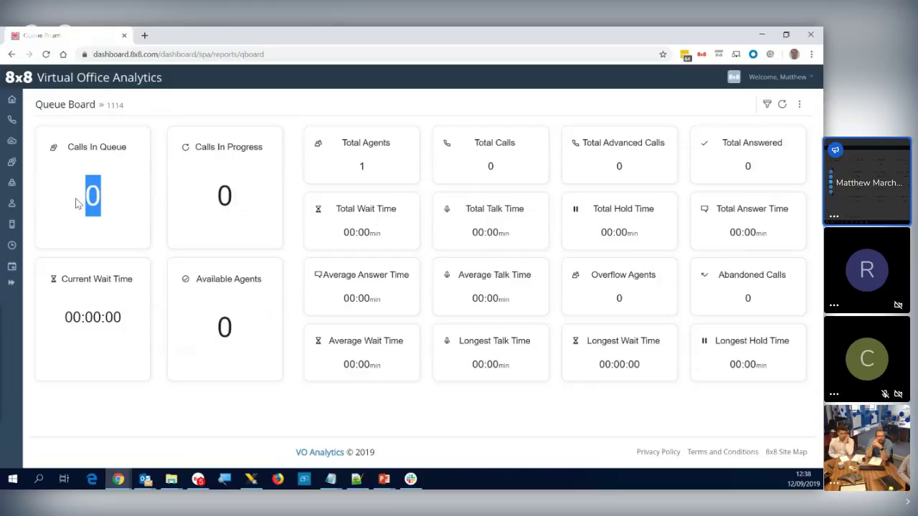
pyautogui.click(74, 204)
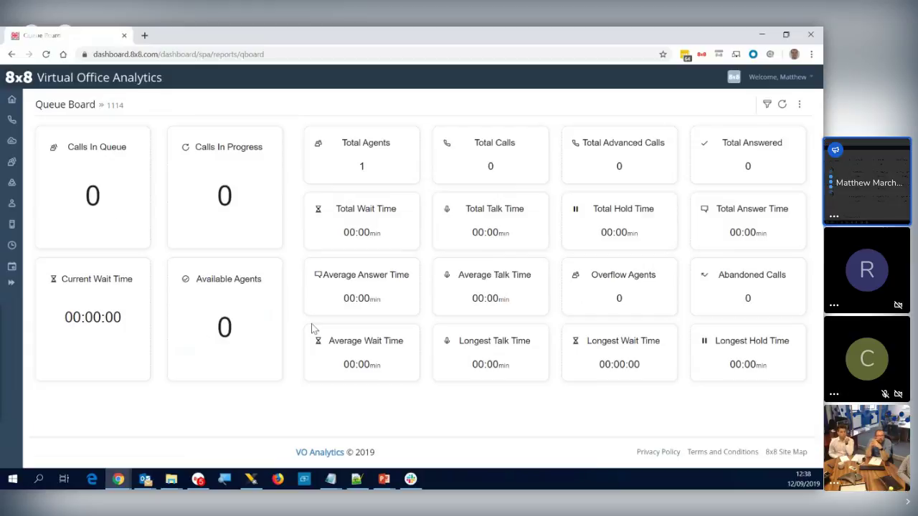
pyautogui.moveTo(343, 233); pyautogui.dragTo(391, 235)
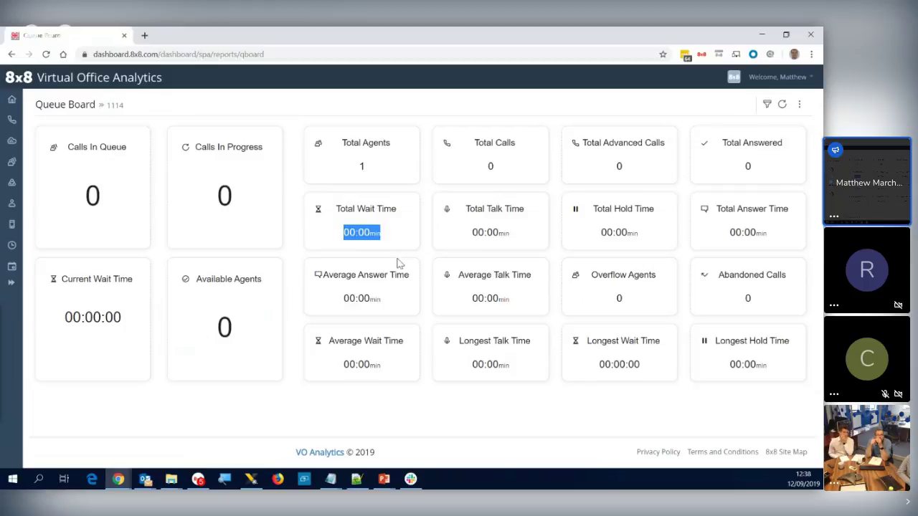
# Look at the queue selection without choosing a queue, and show the Queue Board in full screen before restoring the normal view
pyautogui.click(766, 104)
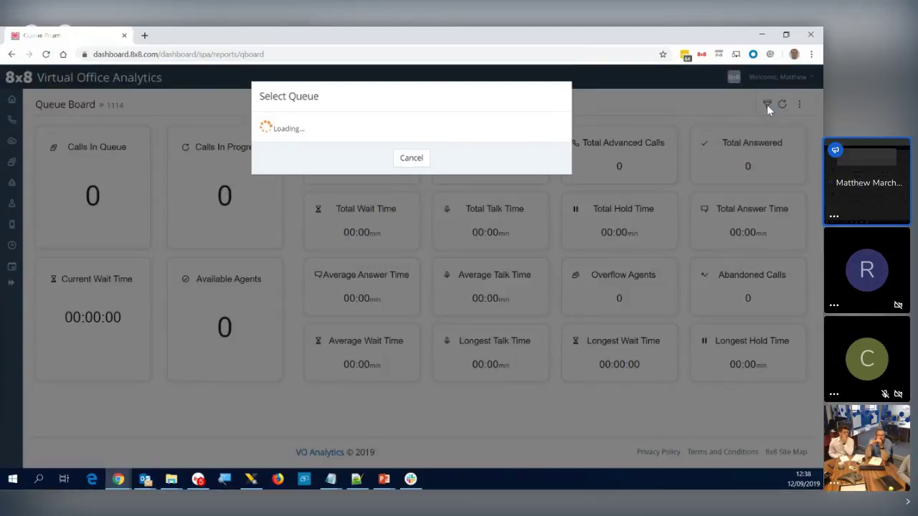
pyautogui.click(413, 152)
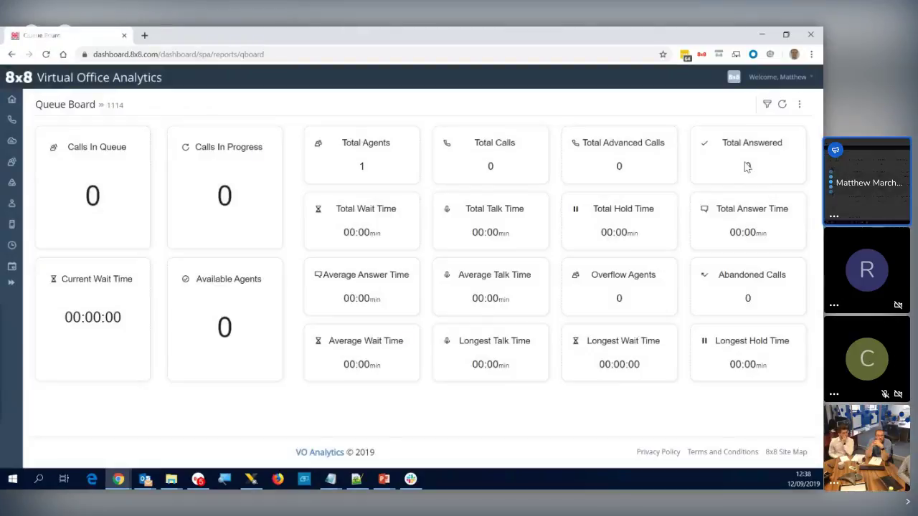
pyautogui.click(799, 104)
pyautogui.click(678, 102)
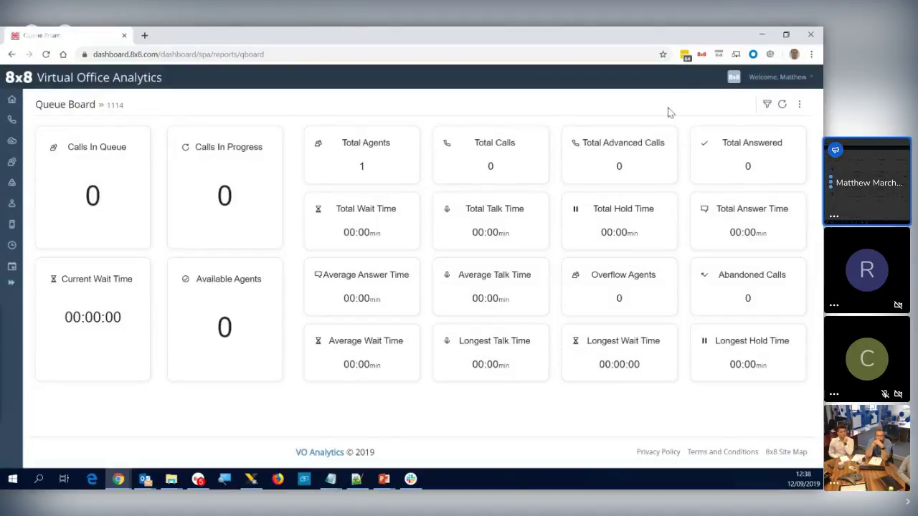
pyautogui.click(798, 104)
pyautogui.click(765, 129)
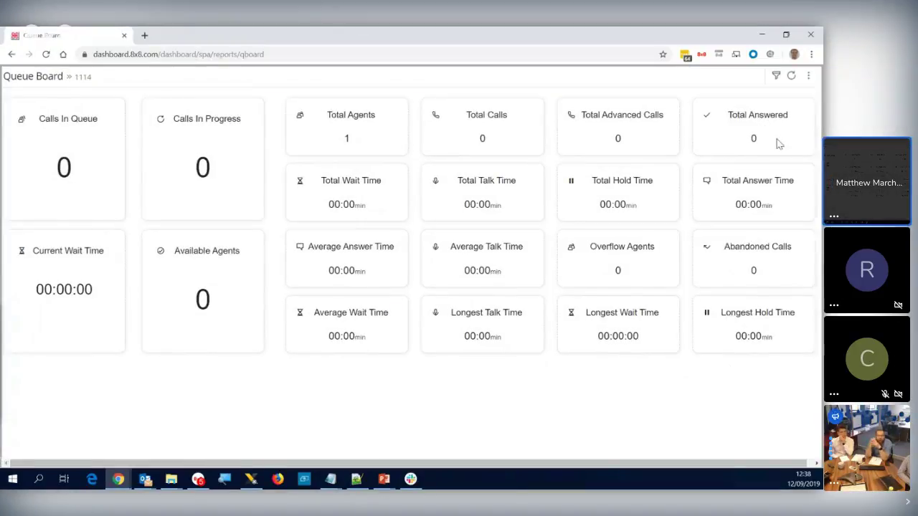
pyautogui.click(808, 75)
pyautogui.click(778, 103)
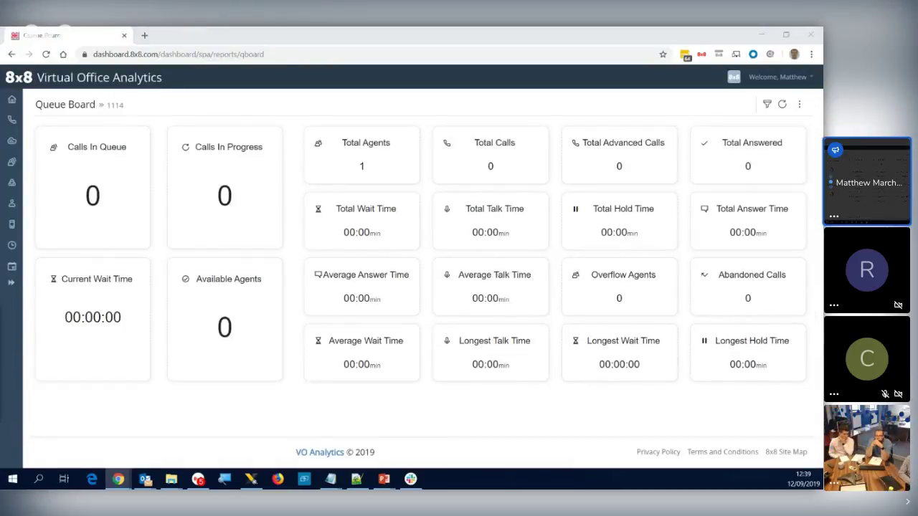
# Switch to Configuration Manager and check the Virtual Office Analytics access level options of the first user in the user list
pyautogui.hotkey('alt', 'Tab')
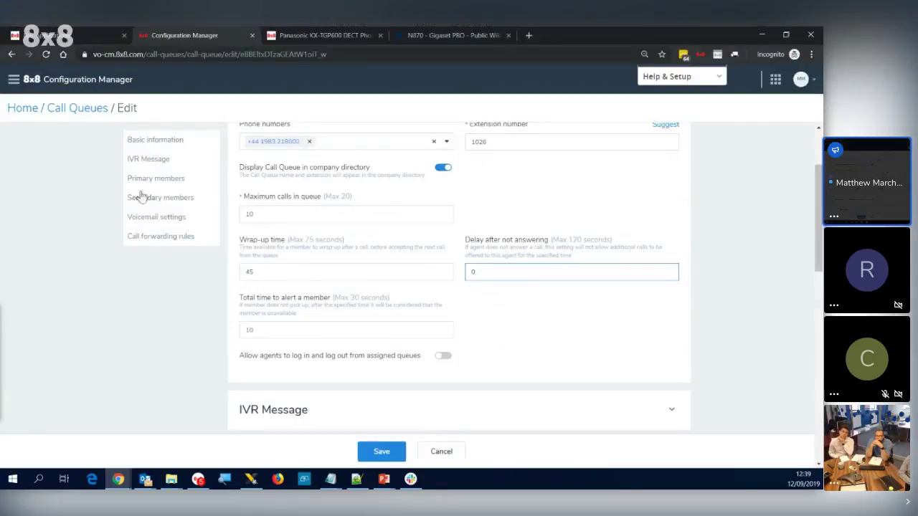
pyautogui.click(18, 108)
pyautogui.click(56, 169)
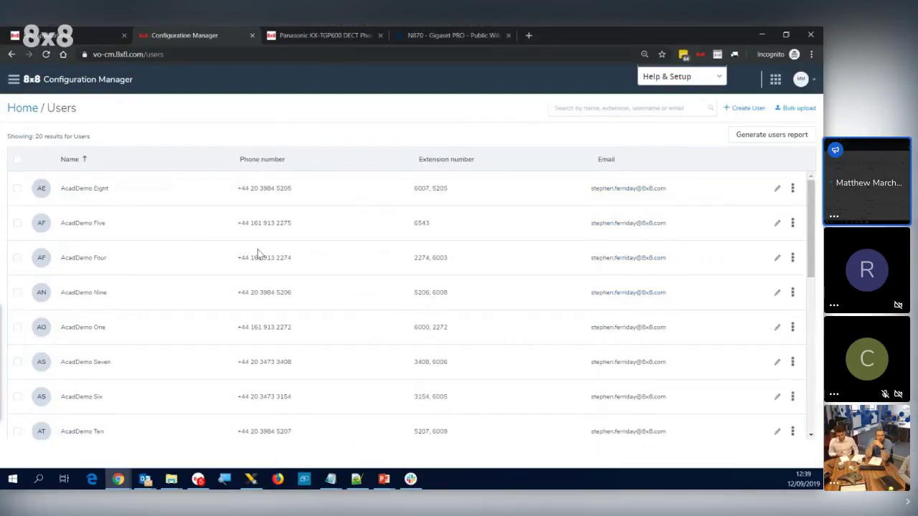
pyautogui.click(777, 189)
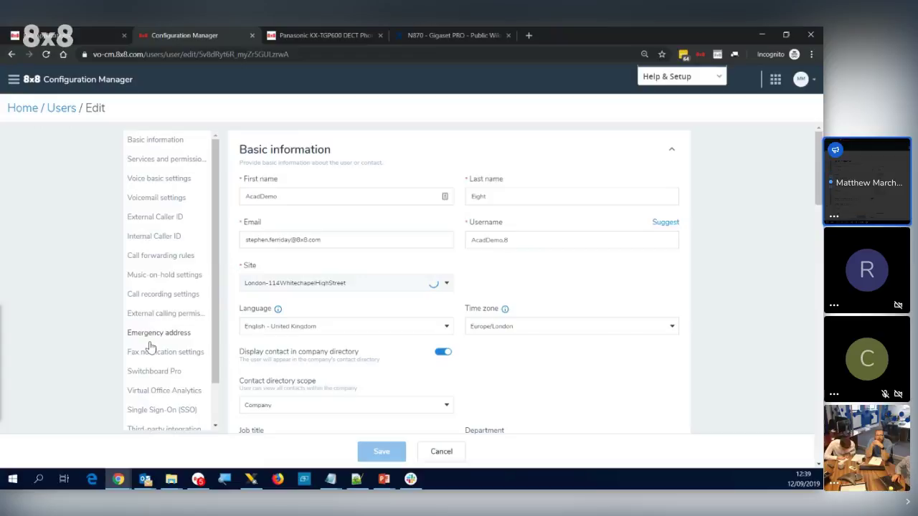
pyautogui.click(164, 391)
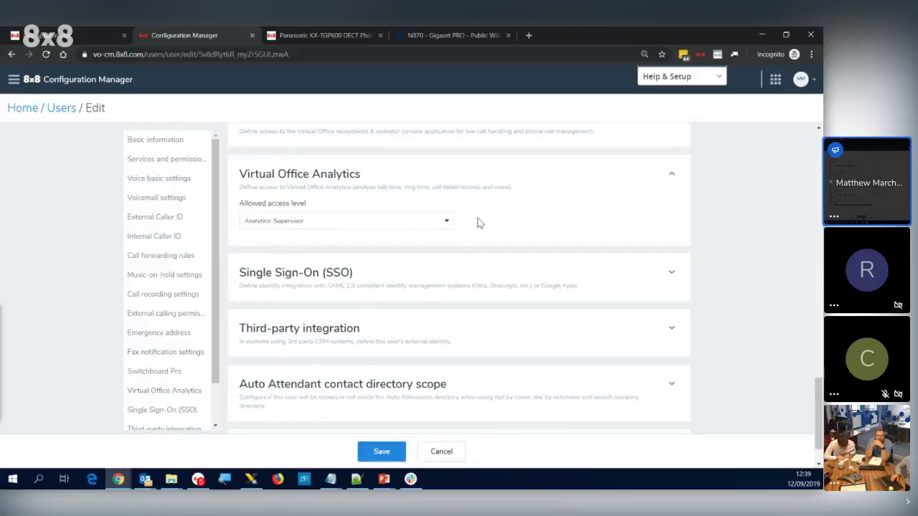
pyautogui.click(443, 222)
pyautogui.click(304, 274)
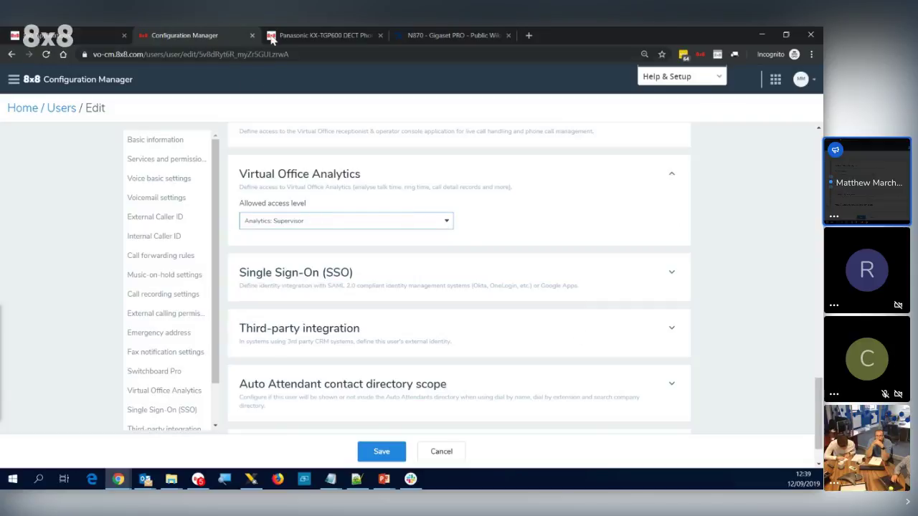
# Switch back to Virtual Office Analytics and examine the Queue Listing report's call comparison chart and Call Queue List
pyautogui.moveTo(122, 481)
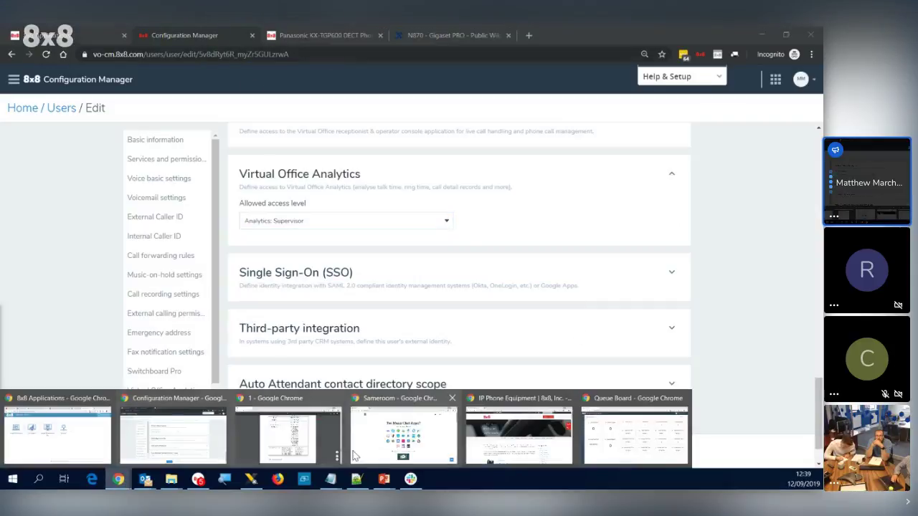
pyautogui.click(620, 437)
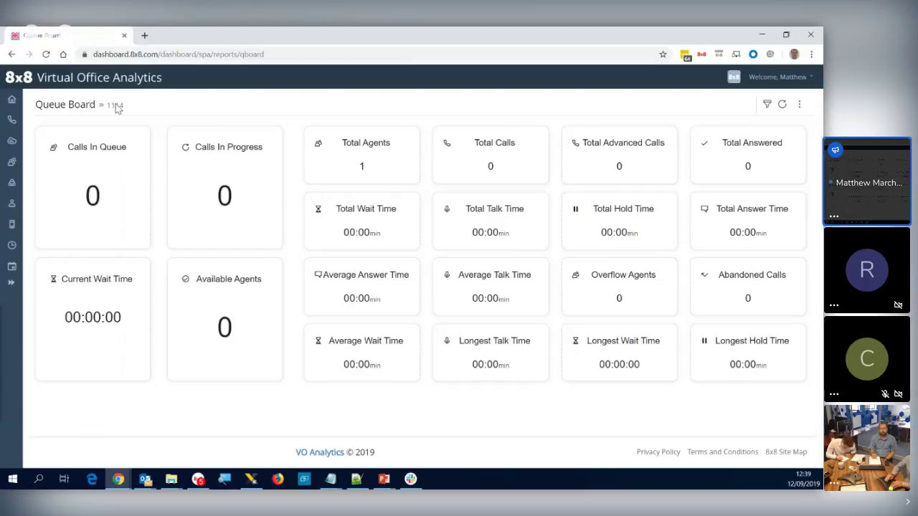
pyautogui.moveTo(12, 162)
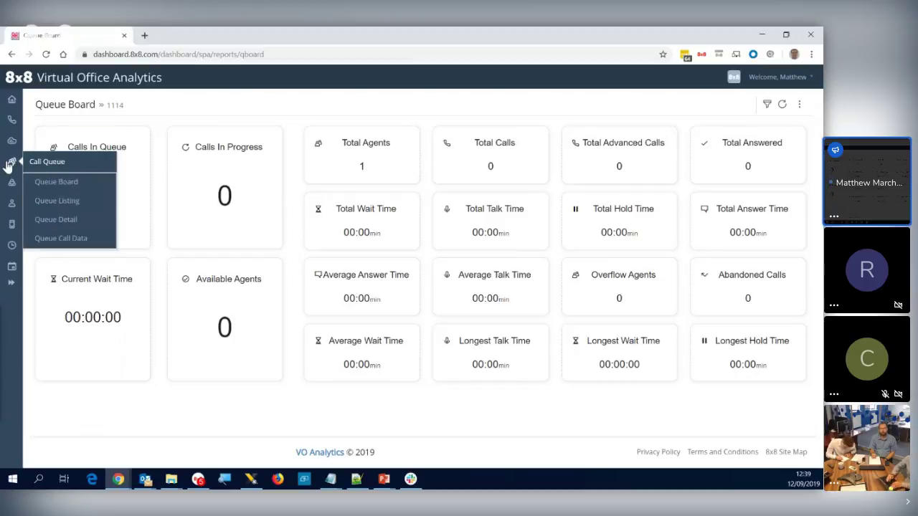
pyautogui.click(65, 206)
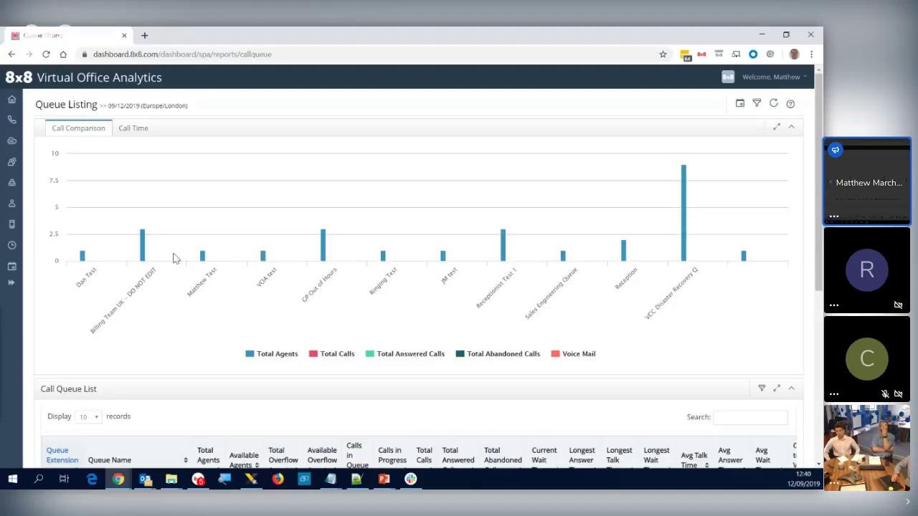
pyautogui.scroll(-4, 229, 274)
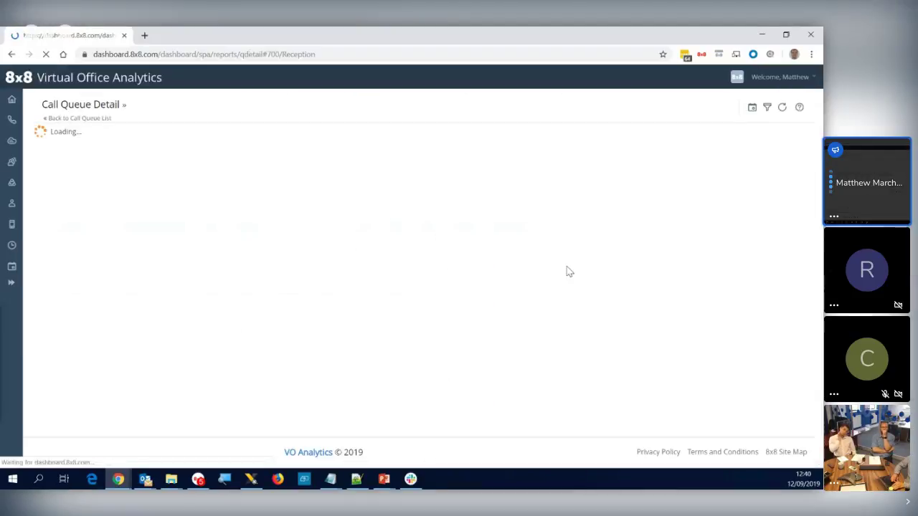
pyautogui.click(12, 54)
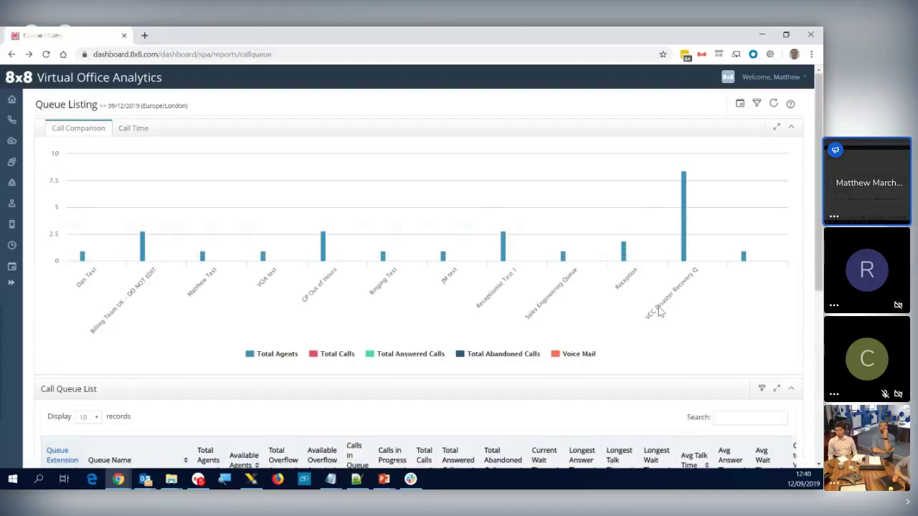
pyautogui.scroll(-4, 667, 308)
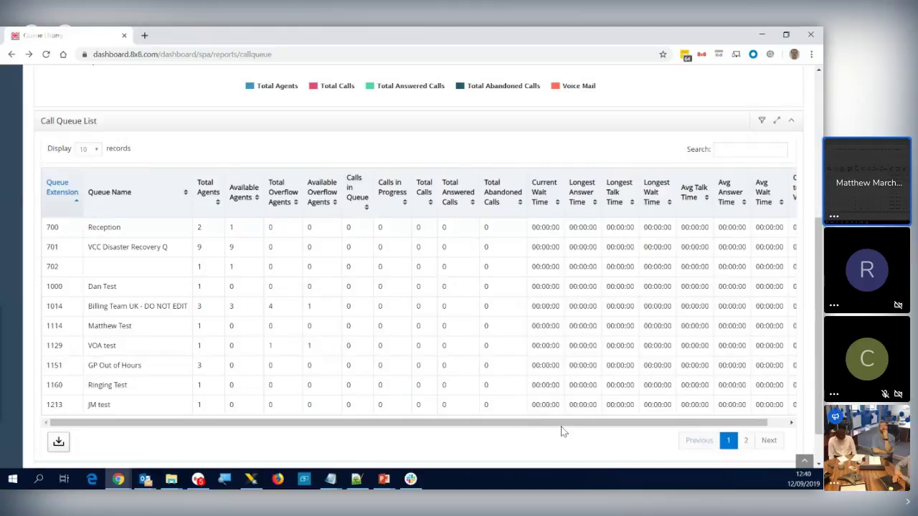
pyautogui.moveTo(588, 423)
pyautogui.mouseDown()
pyautogui.moveTo(663, 432)
pyautogui.moveTo(576, 432)
pyautogui.mouseUp()
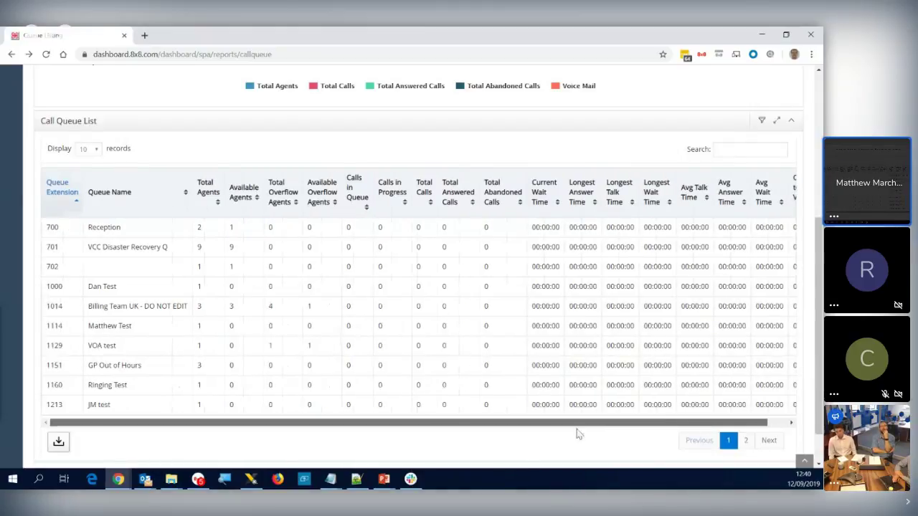
# Try a red flag limit of 2 for Calls In Queue in the Call Queue List customization and close it without saving
pyautogui.click(761, 120)
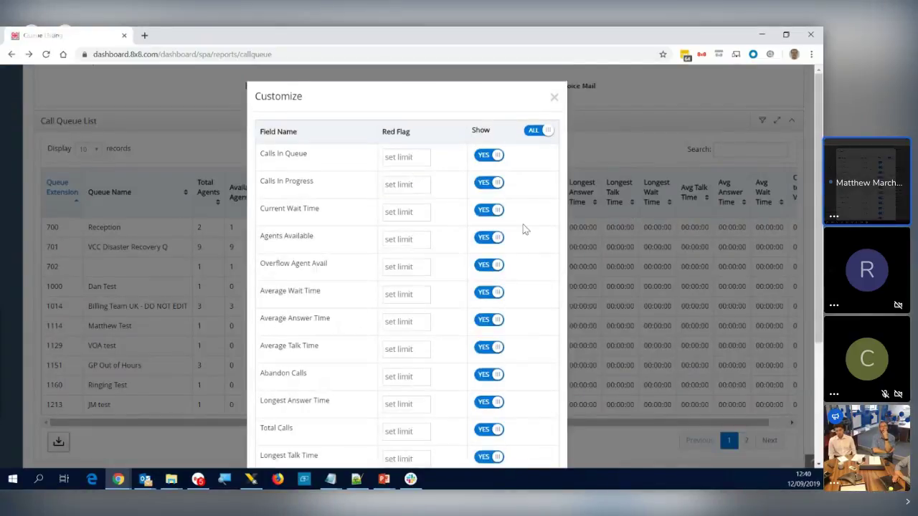
pyautogui.click(402, 158)
pyautogui.write('2')
pyautogui.click(555, 97)
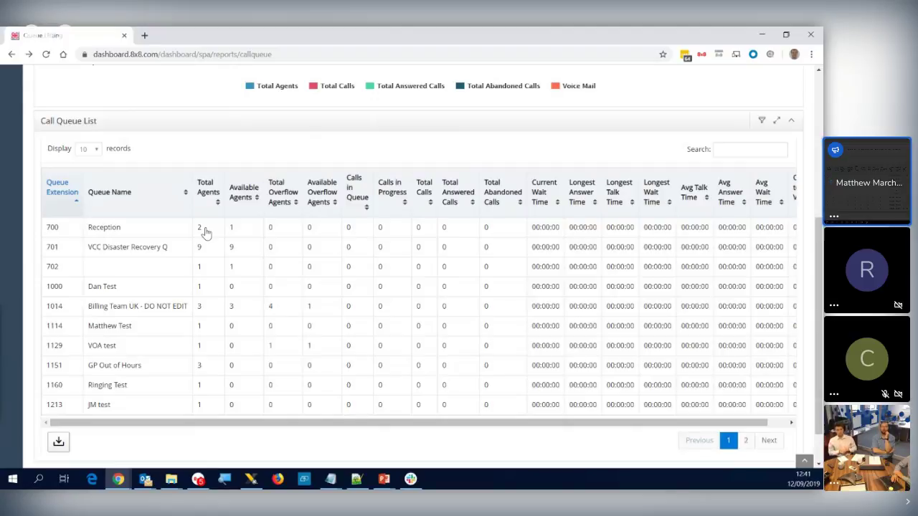
# Open the call queue detail of the Reception queue and examine its summary chart and additional statistics
pyautogui.scroll(4, 205, 232)
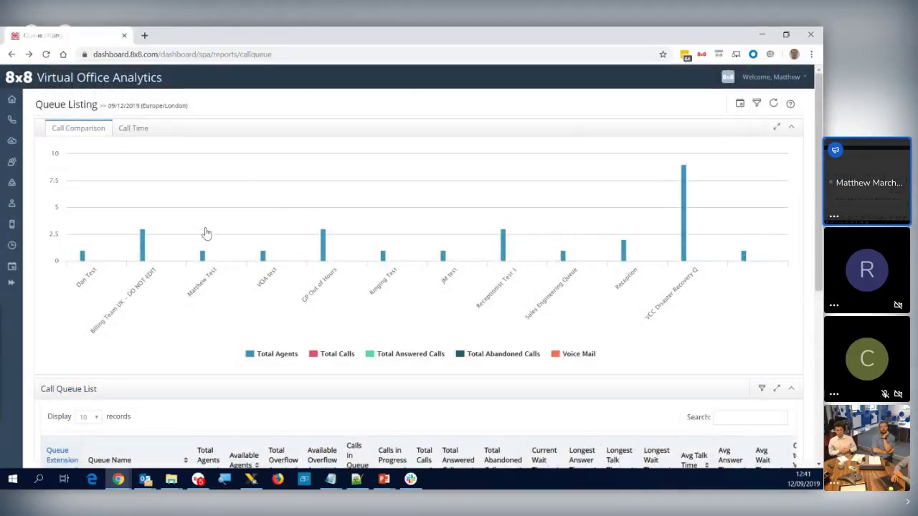
pyautogui.scroll(-4, 205, 232)
pyautogui.click(203, 233)
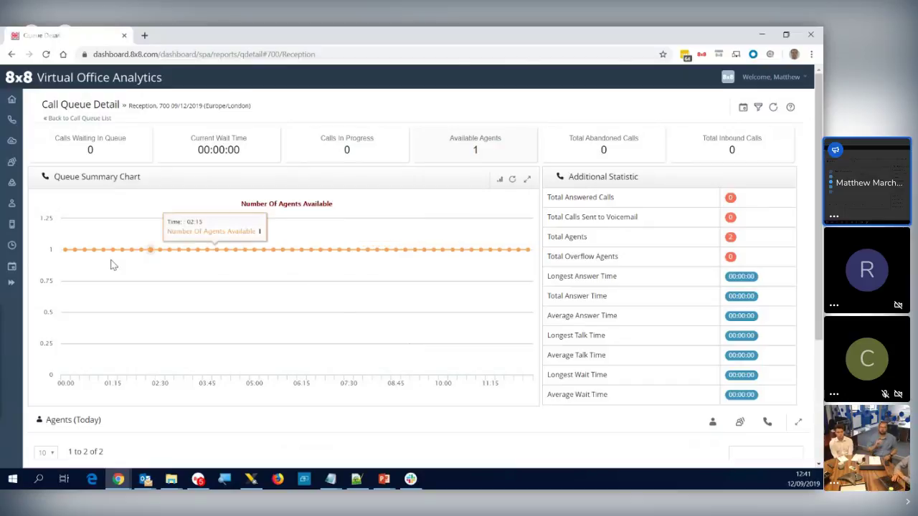
pyautogui.moveTo(11, 167)
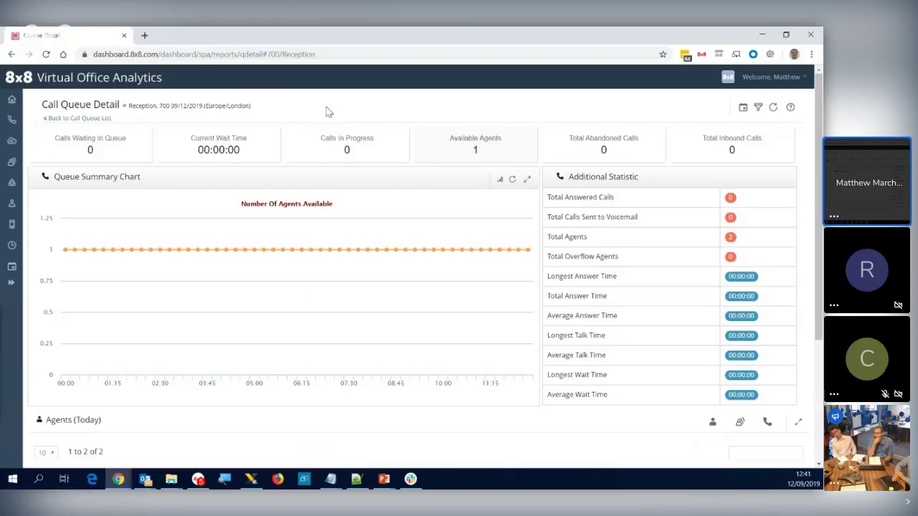
# Look at the available call reports and open the new scheduled report emails page
pyautogui.click(780, 84)
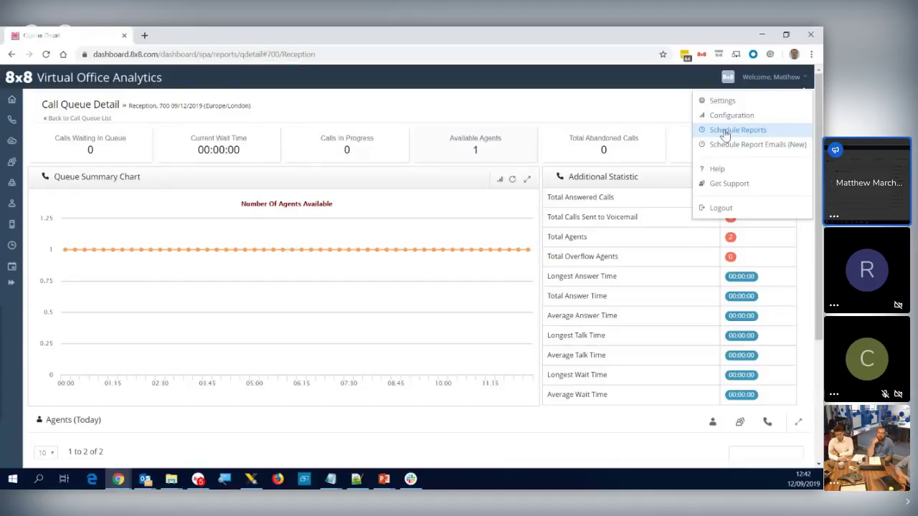
pyautogui.moveTo(13, 140)
pyautogui.moveTo(11, 117)
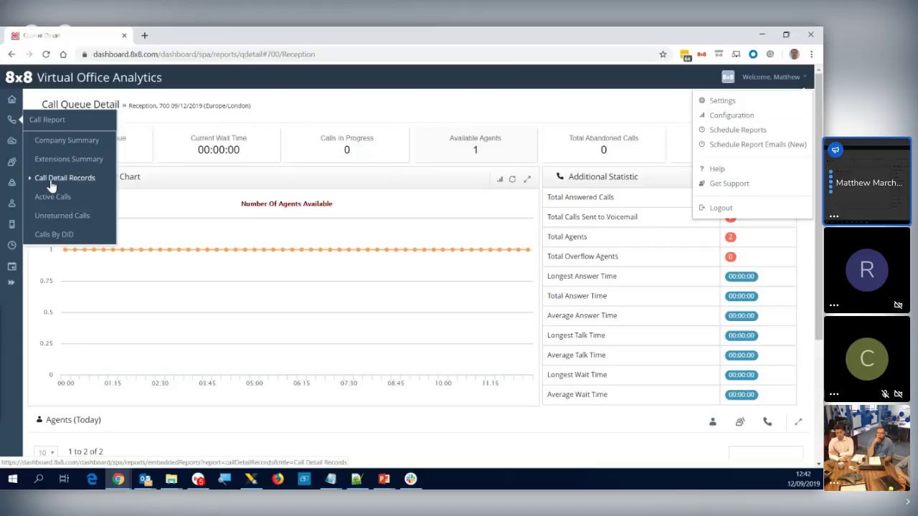
pyautogui.click(751, 147)
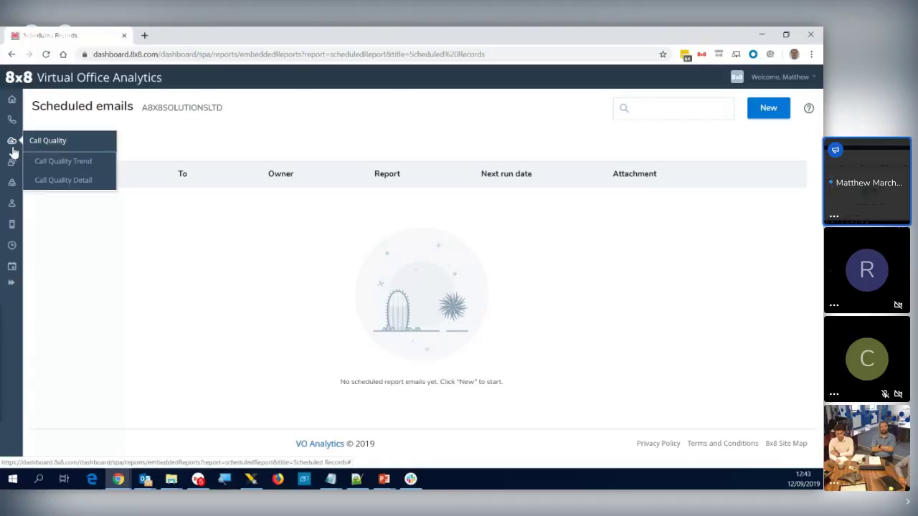
# Review the Call Quality Trend report and open the Call Quality Detail report to examine the site quality statistics
pyautogui.click(63, 162)
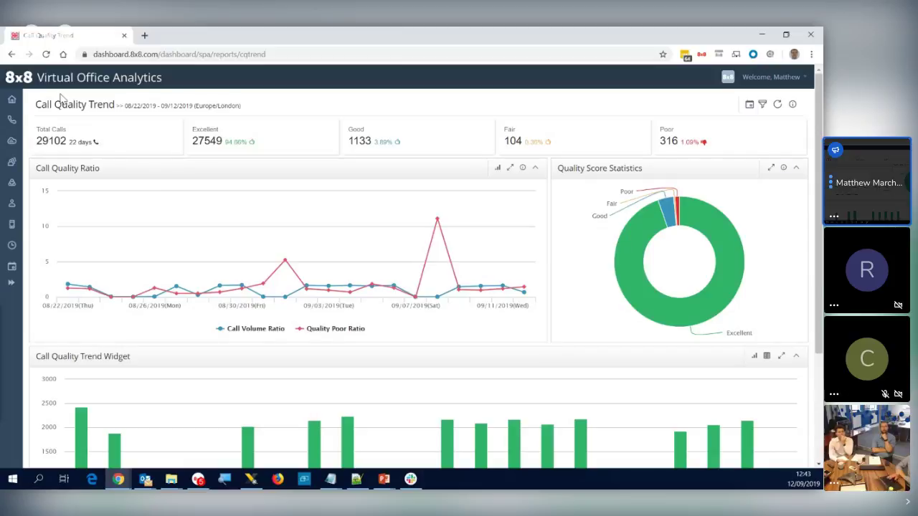
pyautogui.moveTo(10, 142)
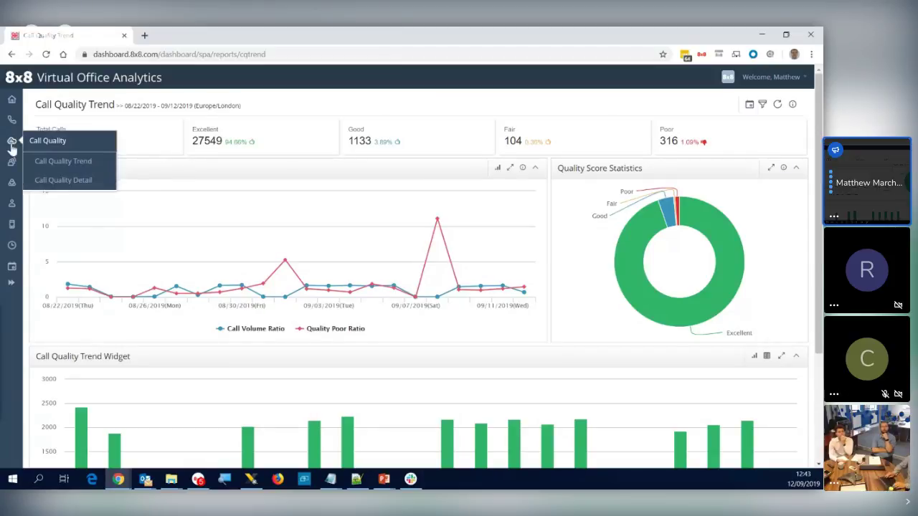
pyautogui.click(62, 179)
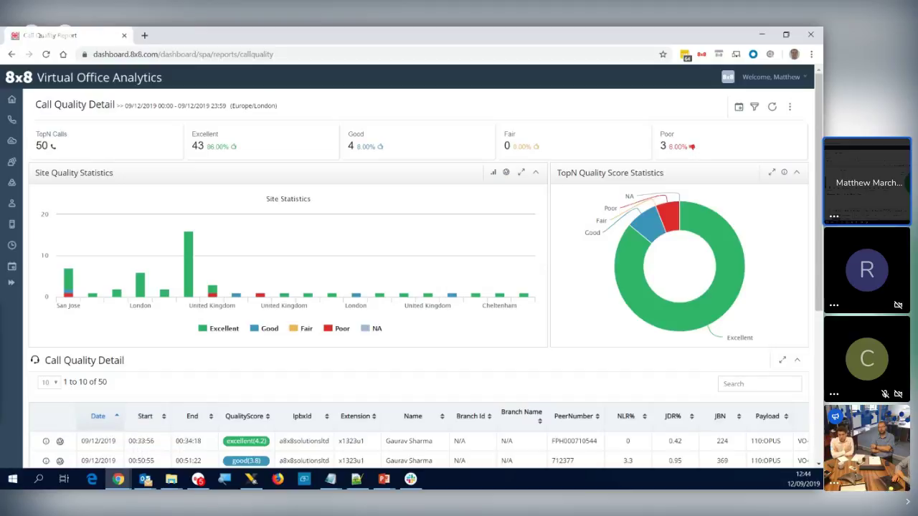
# Switch to Configuration Manager and return from the open user's edit page to the Users list
pyautogui.hotkey('alt', 'Tab')
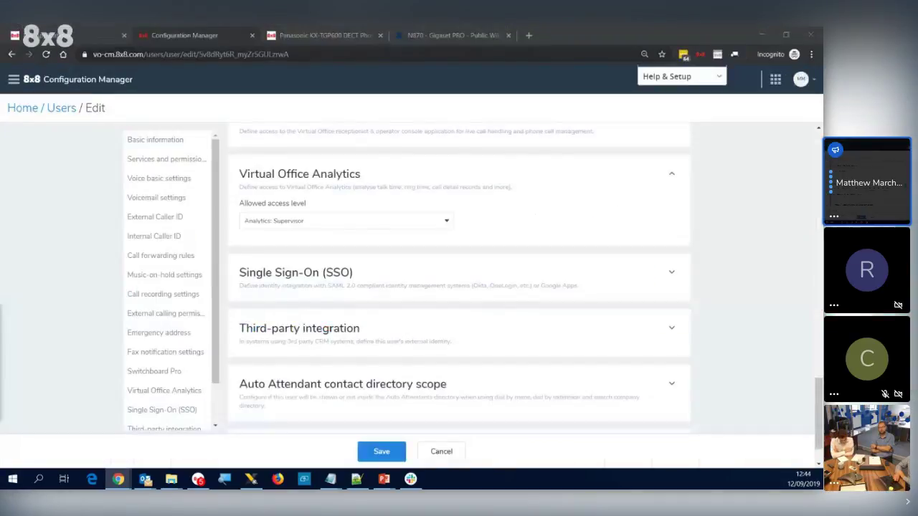
pyautogui.scroll(10, 494, 273)
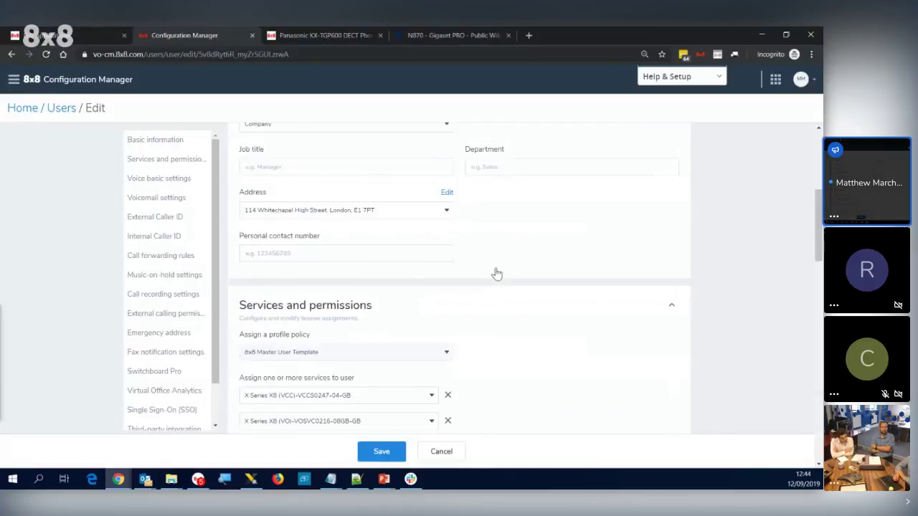
pyautogui.scroll(5, 495, 272)
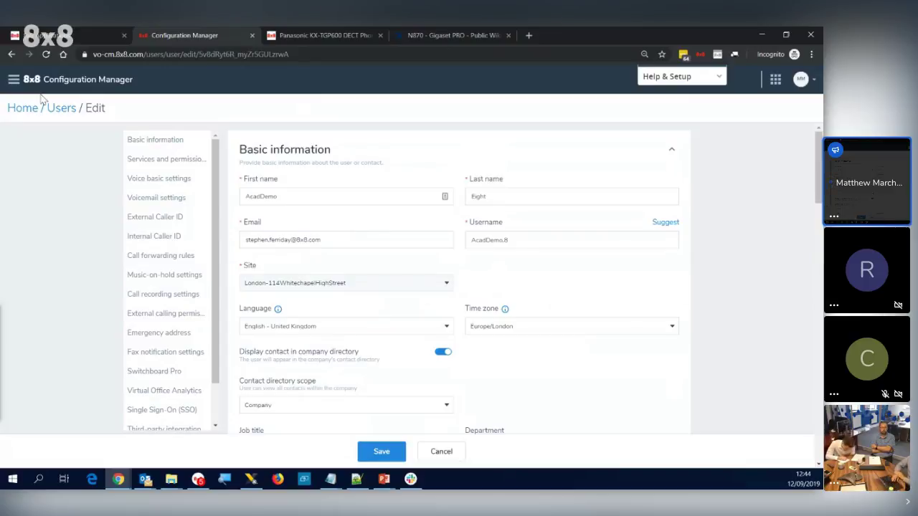
pyautogui.click(13, 79)
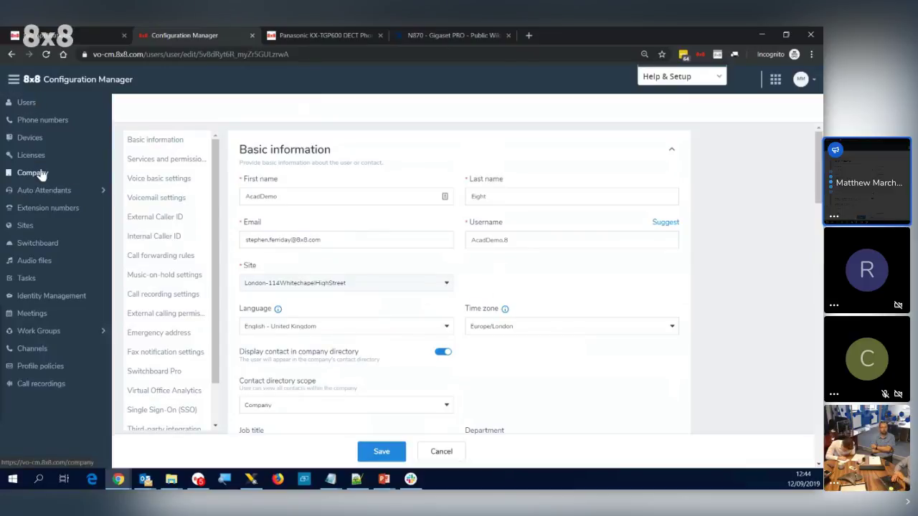
pyautogui.click(171, 72)
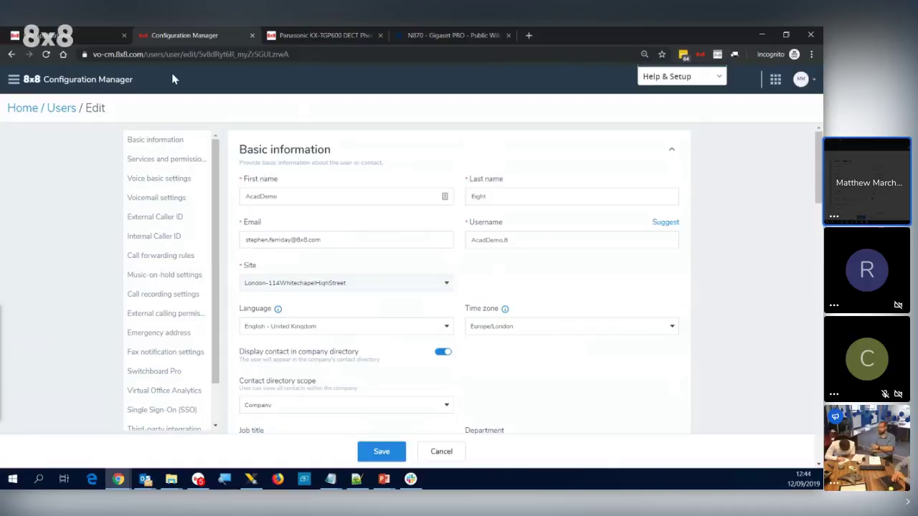
pyautogui.click(62, 112)
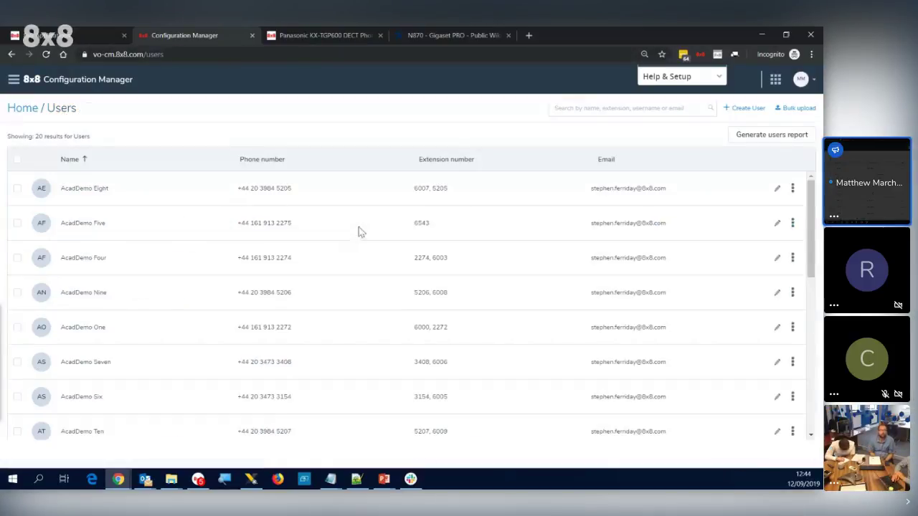
# Open the company's administrators page and look at the field for adding admins without selecting anyone
pyautogui.click(13, 80)
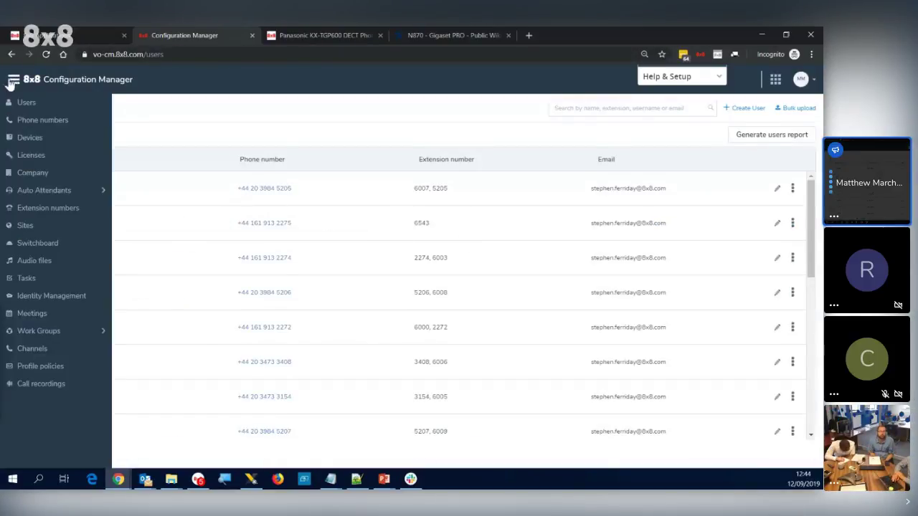
pyautogui.click(34, 176)
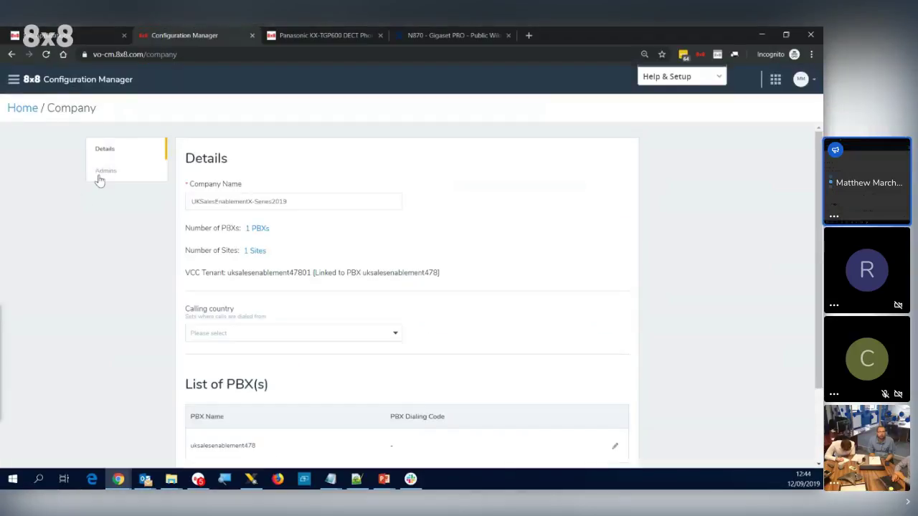
pyautogui.click(100, 173)
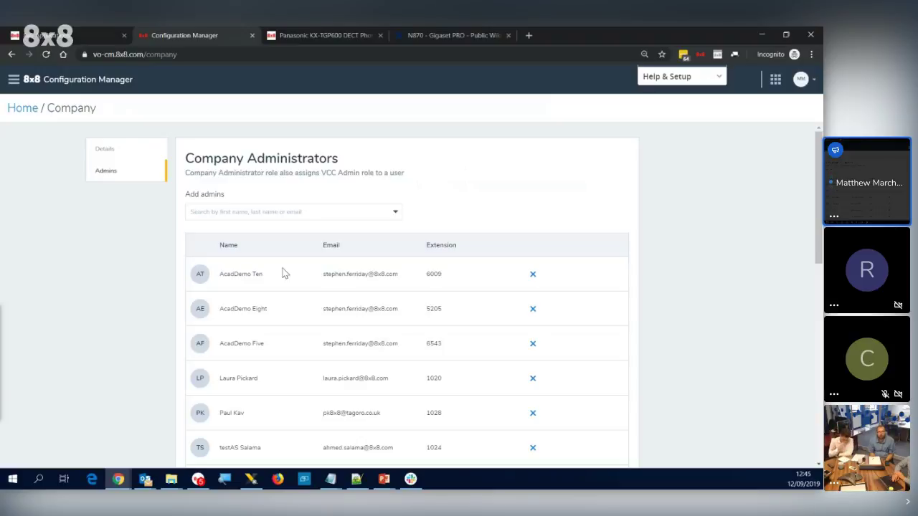
pyautogui.click(281, 214)
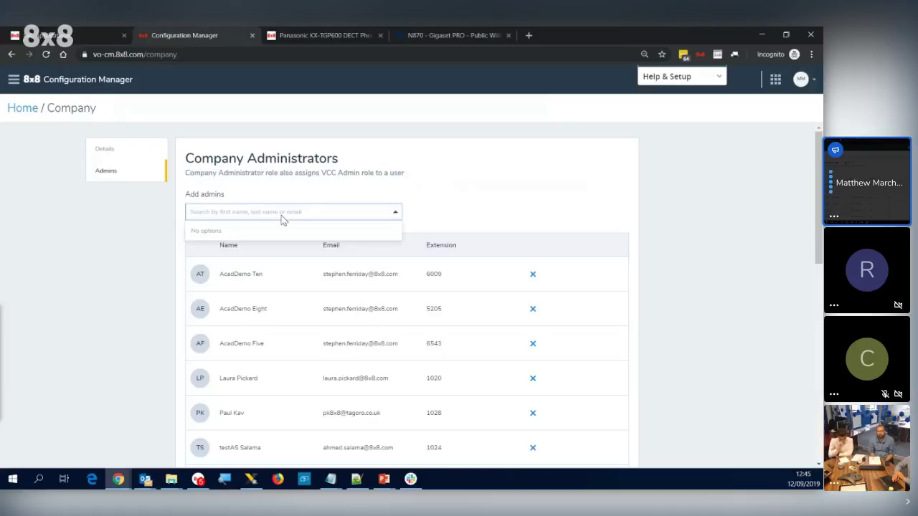
pyautogui.click(300, 274)
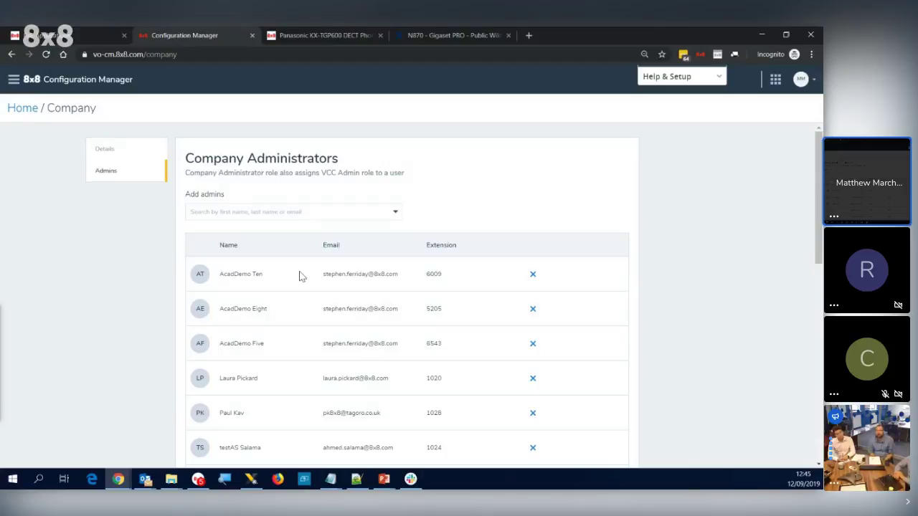
# Open the second listed user for editing and examine the username field in the basic information
pyautogui.click(31, 109)
pyautogui.click(51, 169)
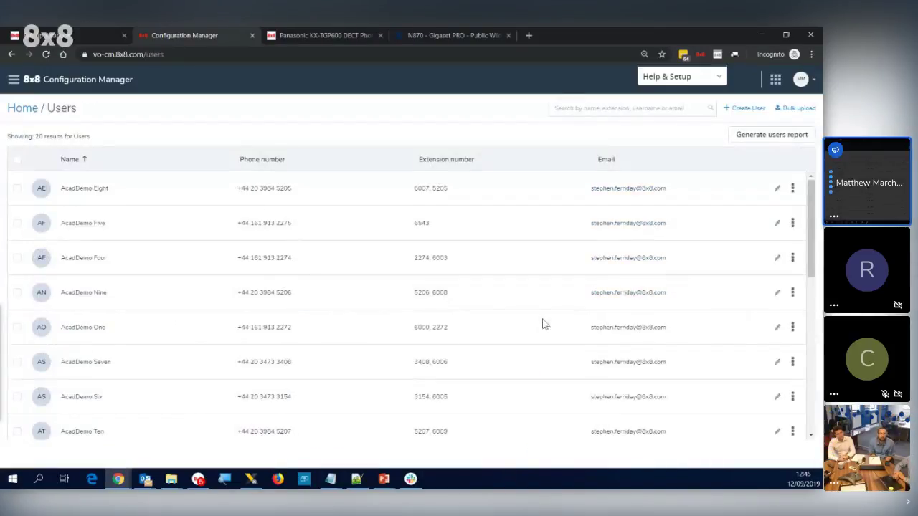
pyautogui.click(778, 223)
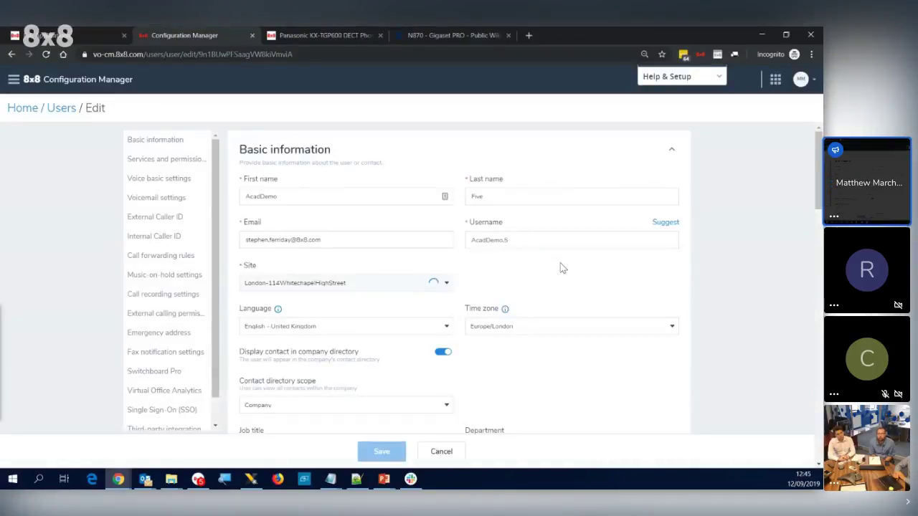
pyautogui.click(528, 240)
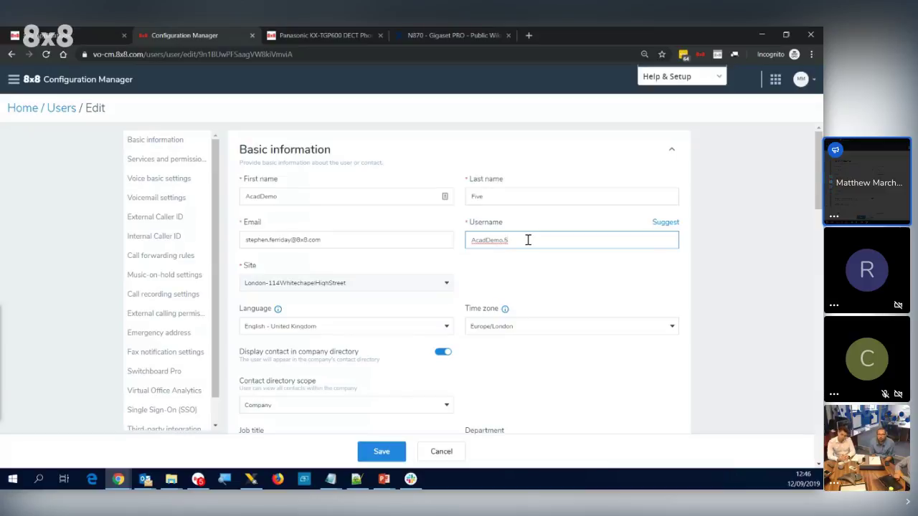
pyautogui.hotkey('ctrl', 'a')
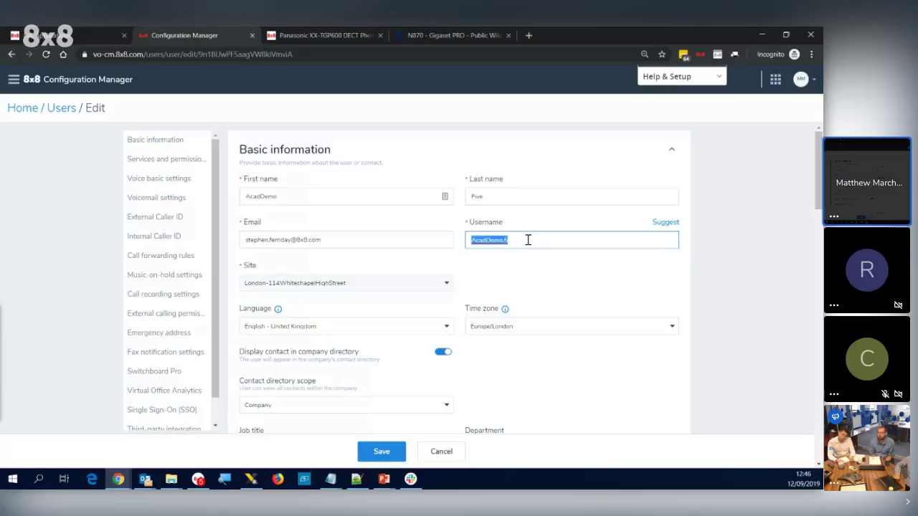
pyautogui.click(527, 252)
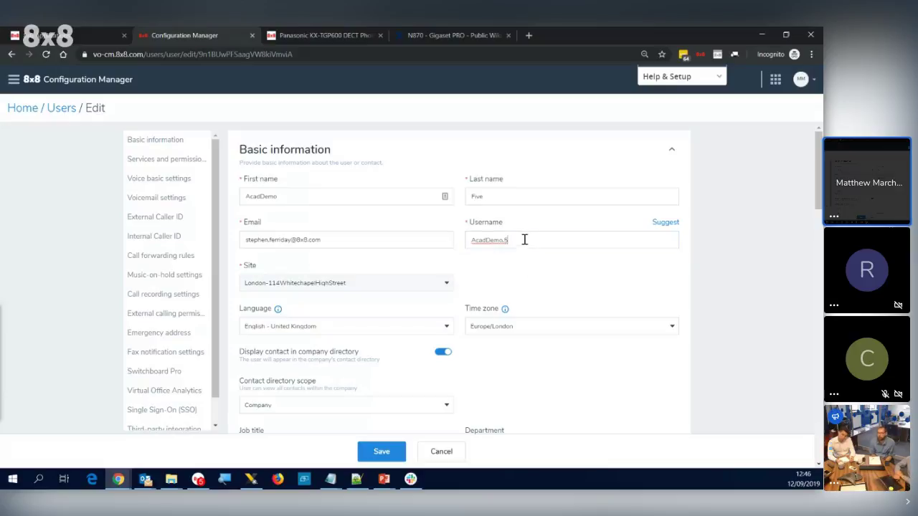
pyautogui.click(524, 240)
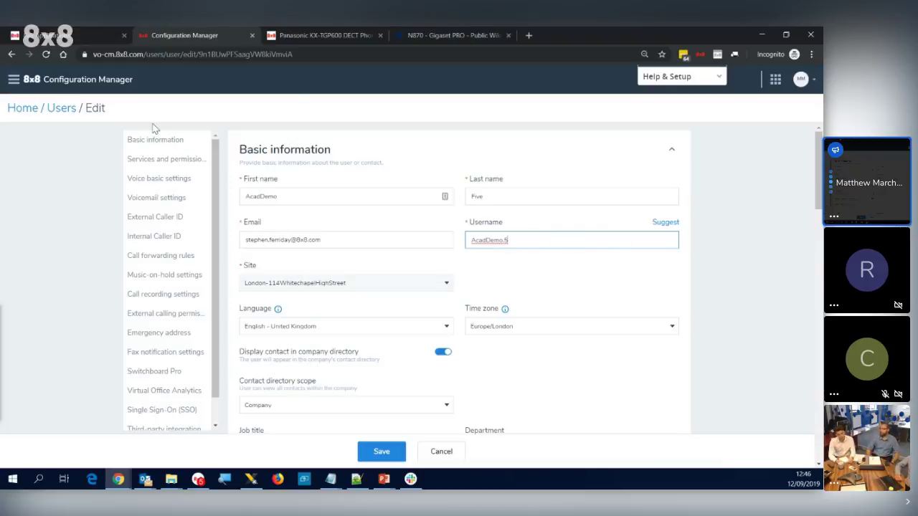
# Return to the Users list, examine the bulk upload dialog with its CSV template, and cancel it
pyautogui.click(60, 108)
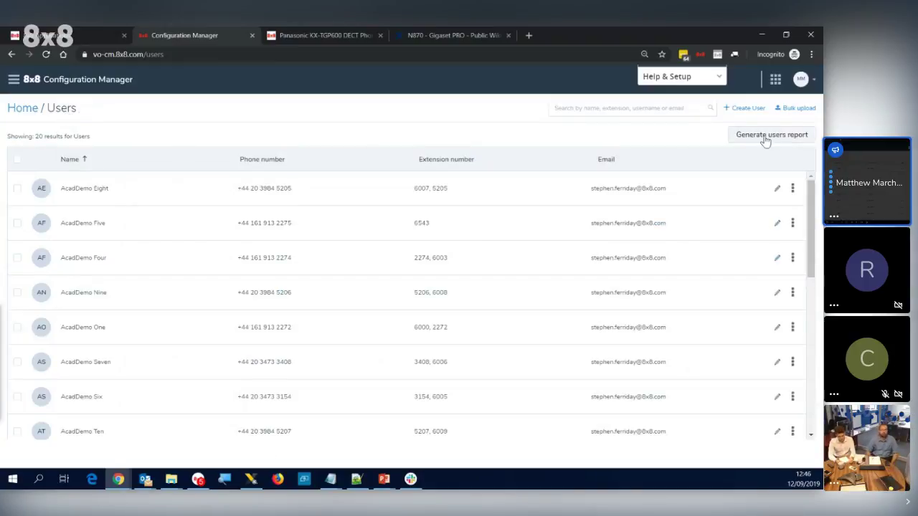
pyautogui.click(796, 108)
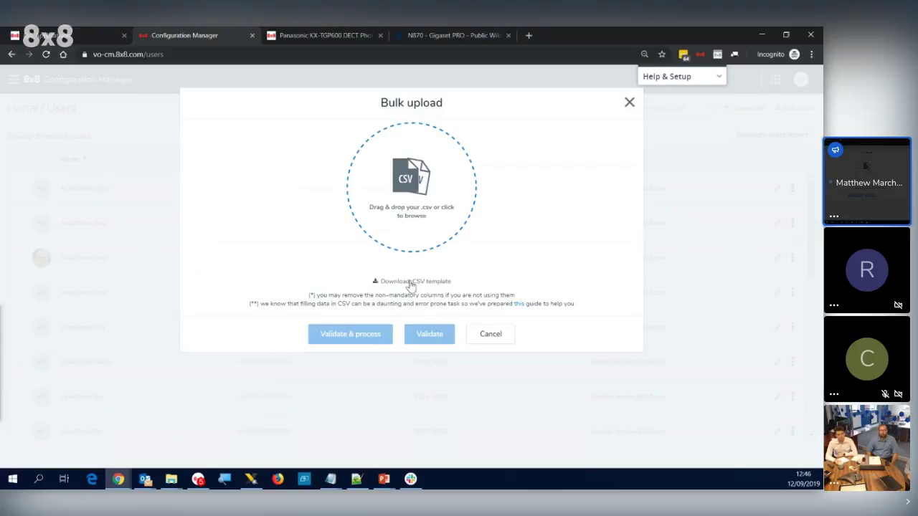
pyautogui.click(492, 334)
# Open the Tasks page to look at its bulk operation filters and return to the home page
pyautogui.click(23, 108)
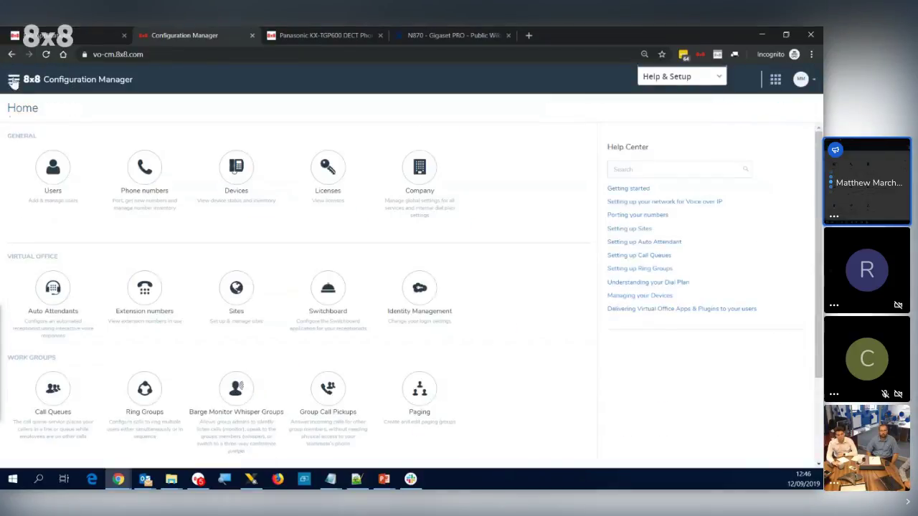
pyautogui.click(13, 81)
pyautogui.click(24, 280)
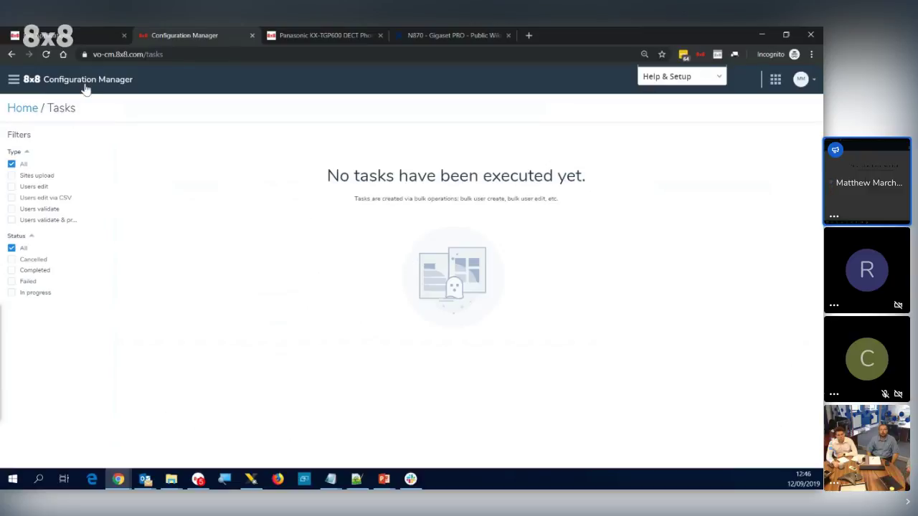
pyautogui.click(24, 110)
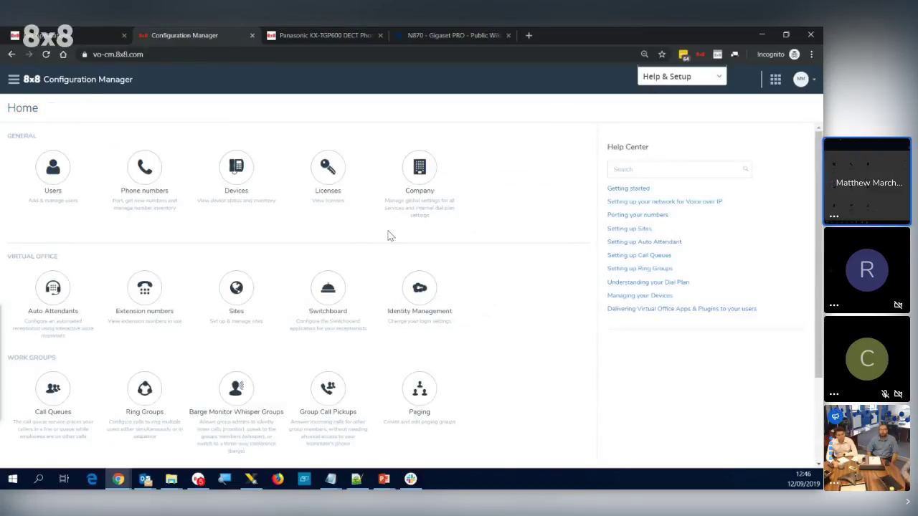
# Look at the bulk upload option on the Users page again and return to the home page
pyautogui.click(53, 169)
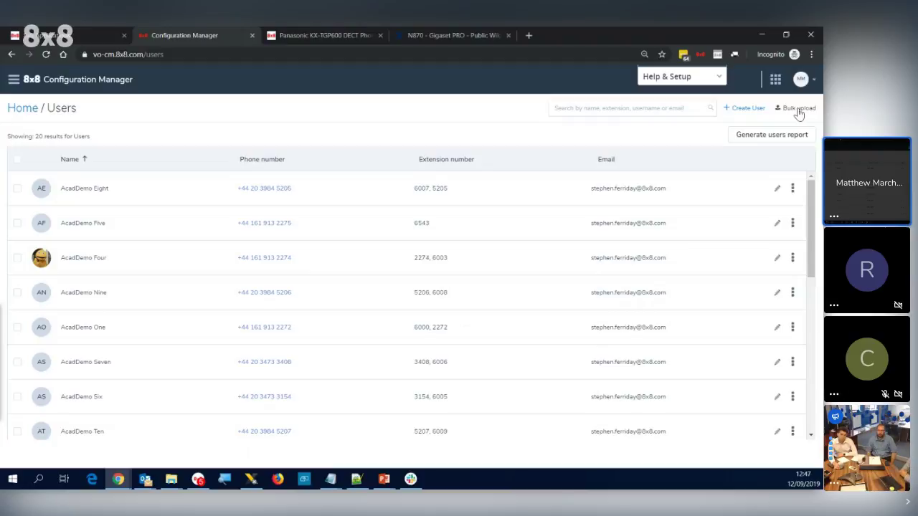
pyautogui.hotkey('alt', 'Tab')
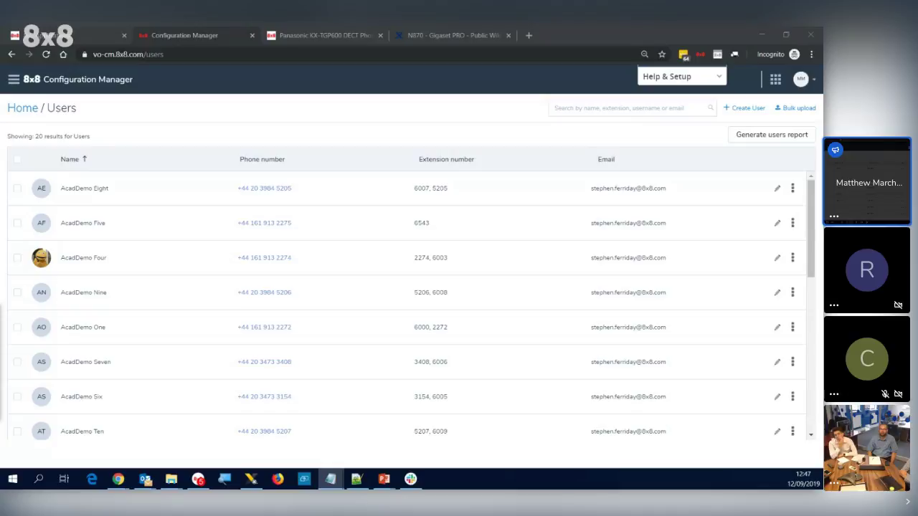
pyautogui.click(22, 110)
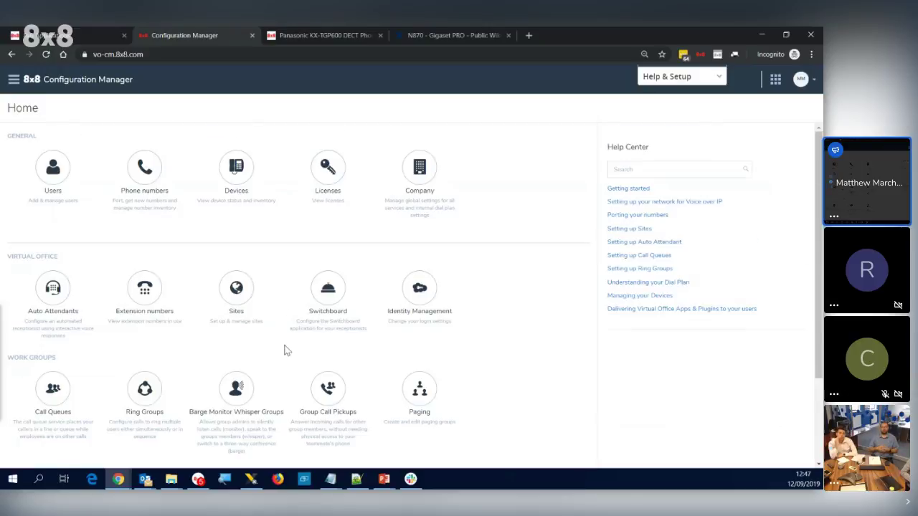
pyautogui.scroll(-3, 284, 350)
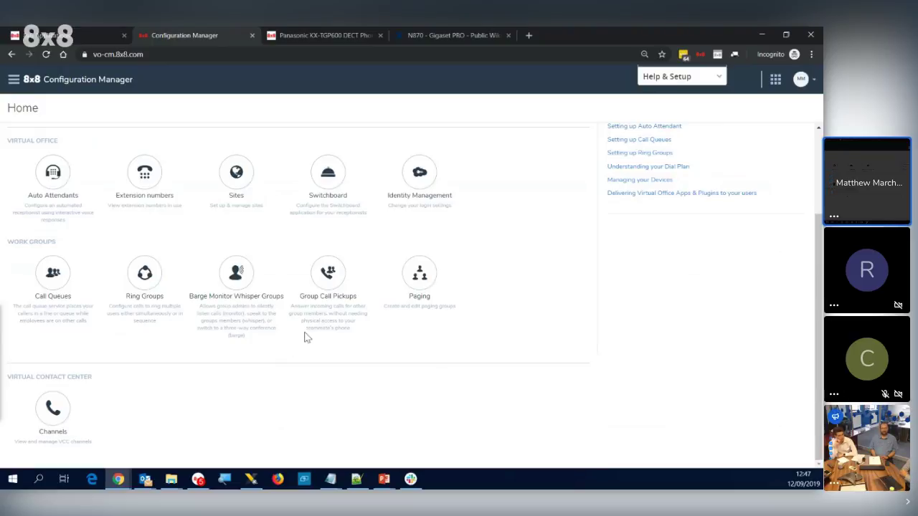
pyautogui.hotkey('alt', 'Tab')
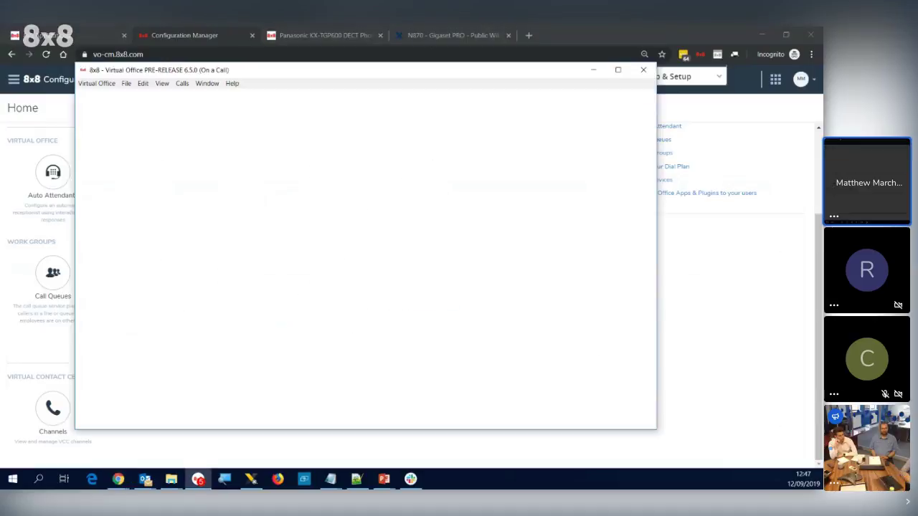
pyautogui.moveTo(310, 73); pyautogui.dragTo(215, 94)
pyautogui.hotkey('alt', 'Tab')
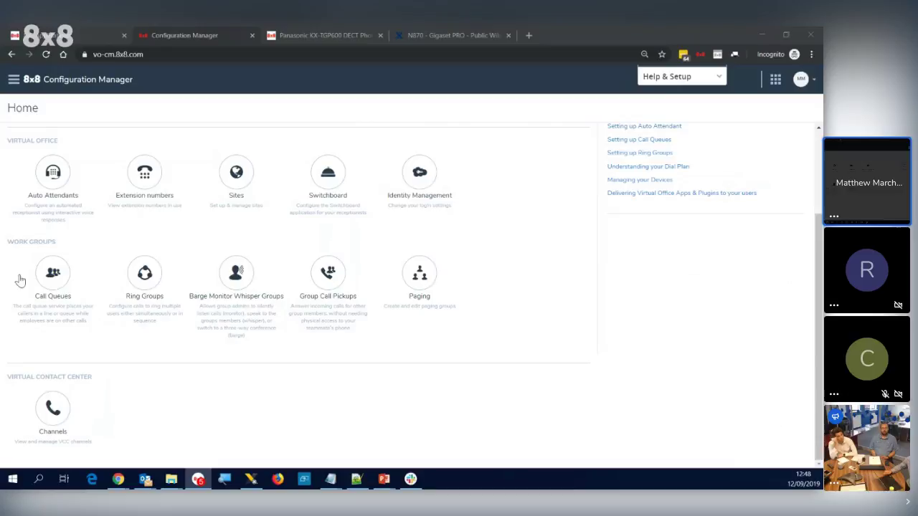
pyautogui.scroll(1, 283, 282)
pyautogui.scroll(2, 284, 282)
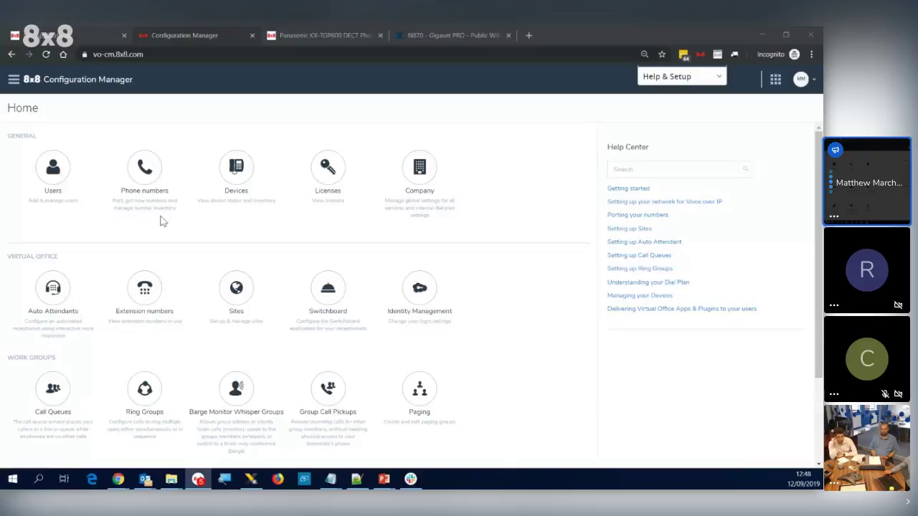
# Look at the users report option, and examine the assignments in the Phone numbers list
pyautogui.click(56, 172)
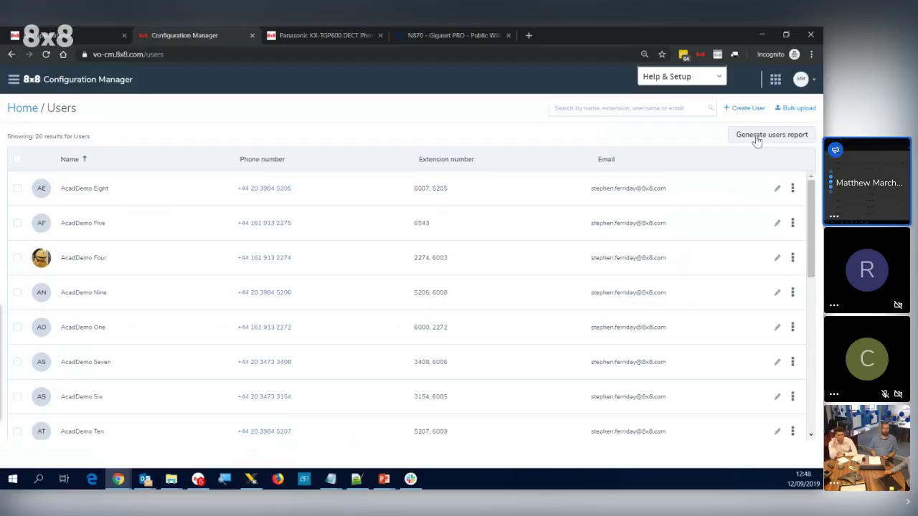
pyautogui.click(31, 108)
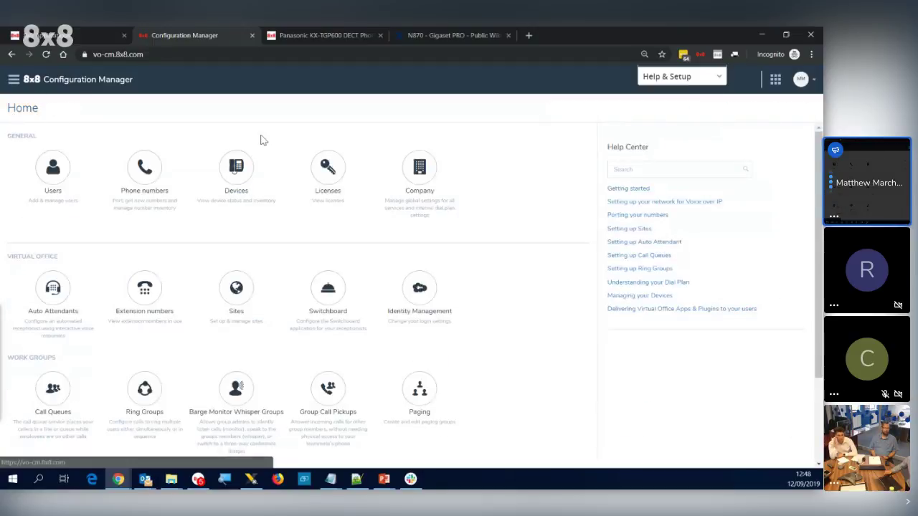
pyautogui.click(161, 178)
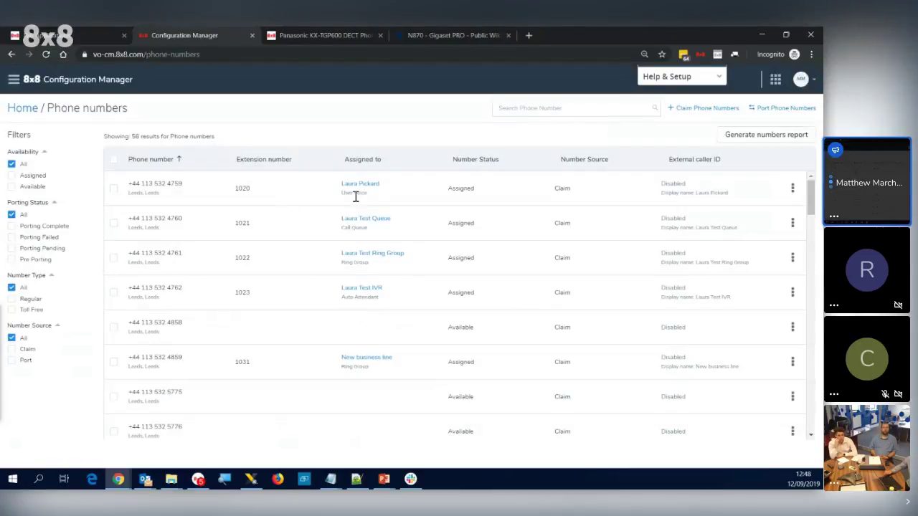
pyautogui.scroll(-3, 356, 207)
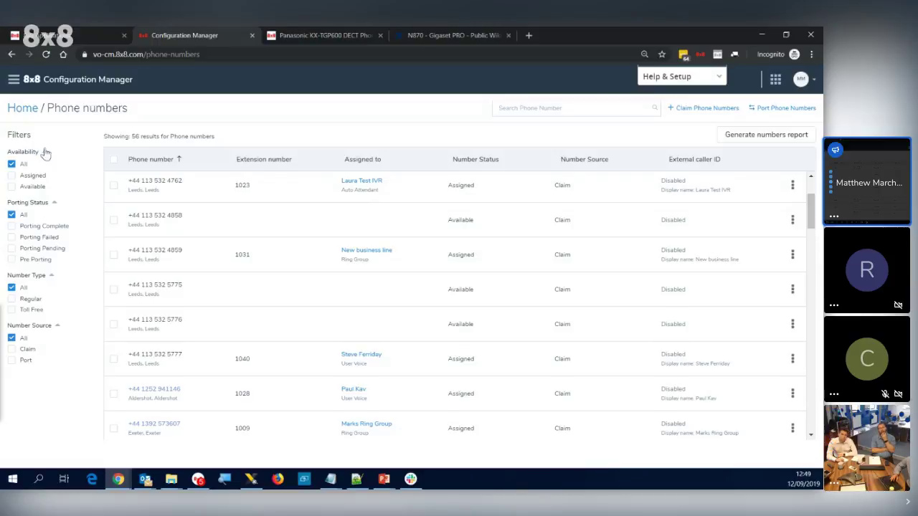
# Open the Devices list and view the device report for the Polycom VVX 500
pyautogui.click(28, 109)
pyautogui.click(242, 181)
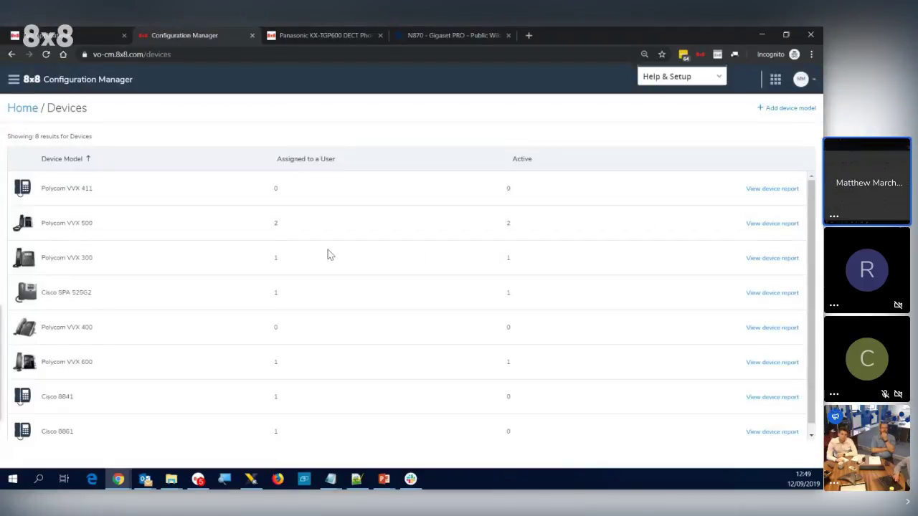
pyautogui.click(764, 224)
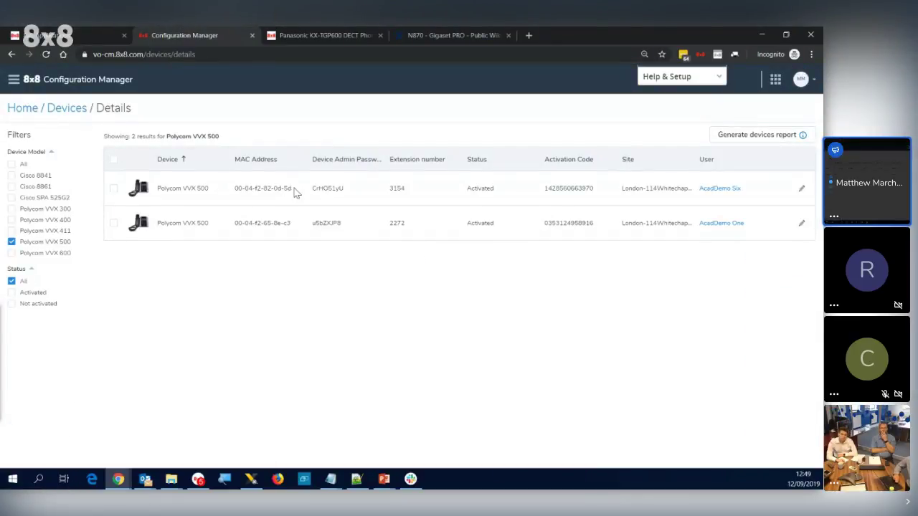
# View the first Polycom VVX 500's details, generate the devices report, and return to the Devices list
pyautogui.moveTo(295, 189); pyautogui.dragTo(235, 193)
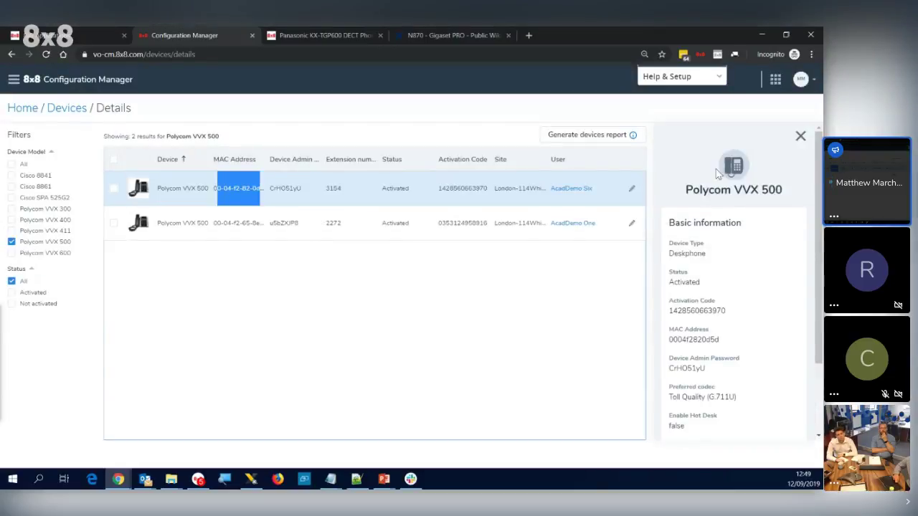
pyautogui.click(578, 136)
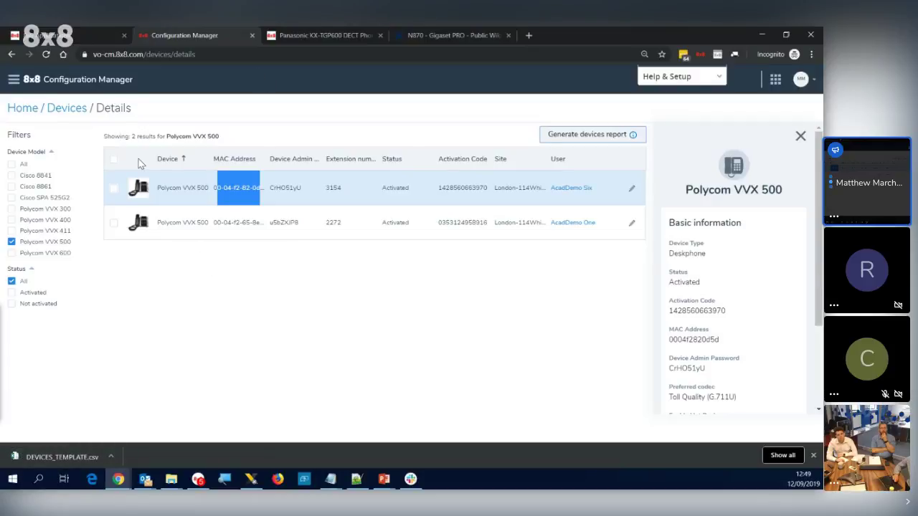
pyautogui.click(67, 107)
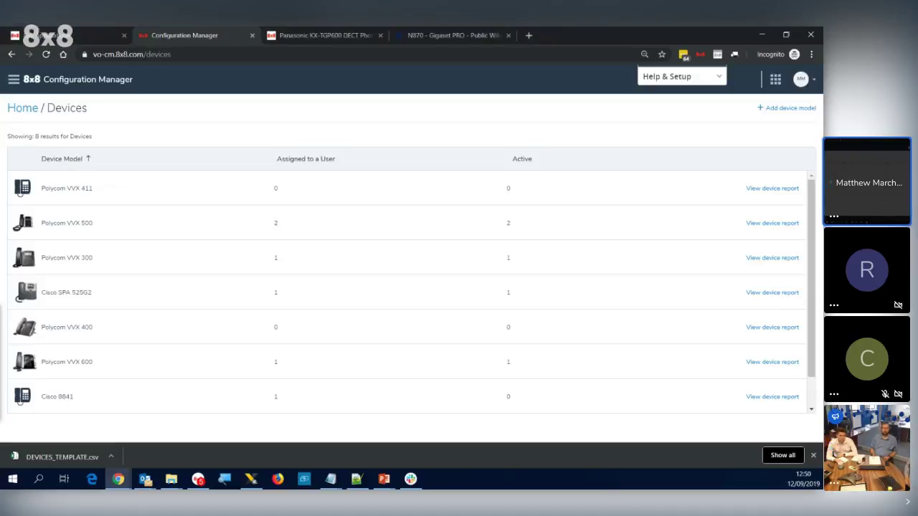
# Switch to Virtual Office Analytics and open the Device status report to view its endpoint map
pyautogui.hotkey('alt', 'Tab')
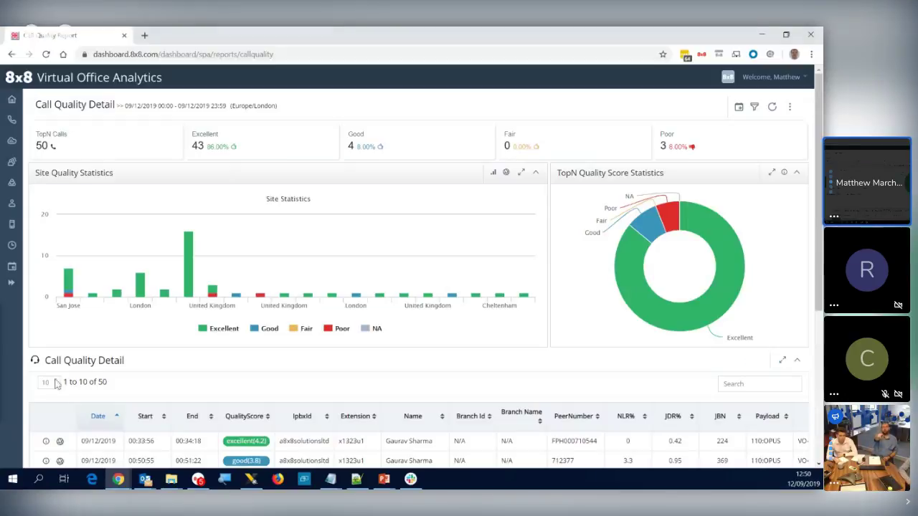
pyautogui.moveTo(11, 225)
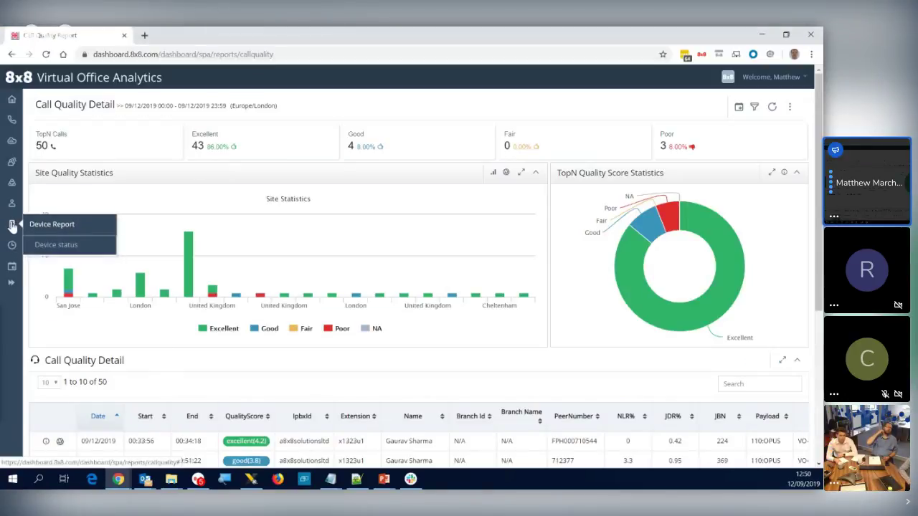
pyautogui.click(56, 244)
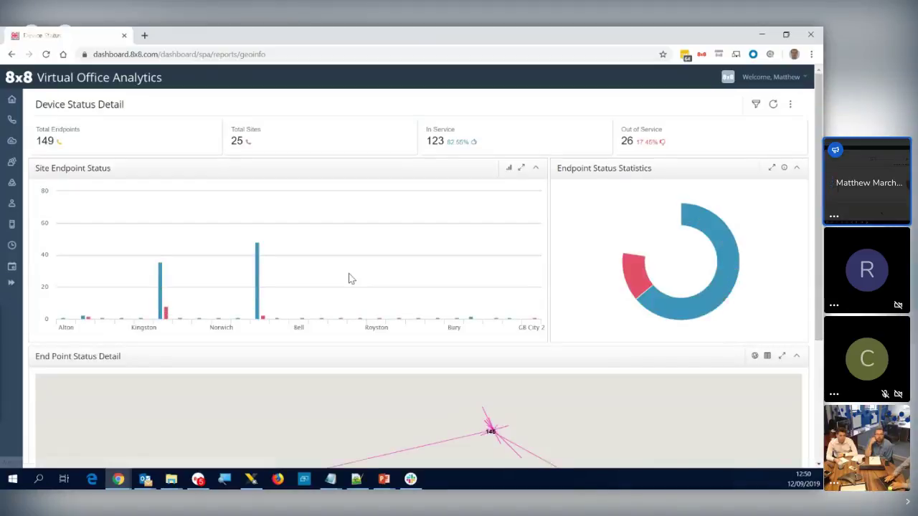
pyautogui.scroll(-2, 373, 301)
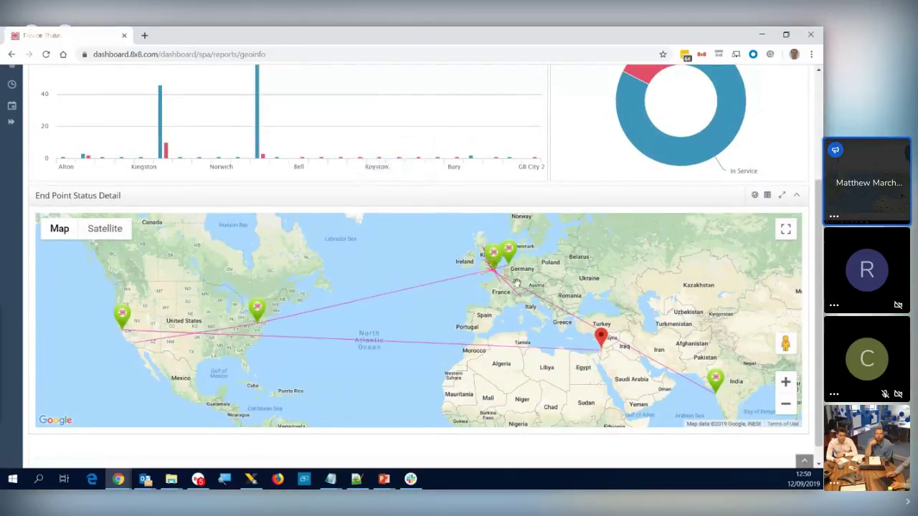
# Inspect the Plymouth site's endpoint status and its registration route on the End Point Status Detail map
pyautogui.scroll(1, 486, 285)
pyautogui.scroll(1, 466, 289)
pyautogui.scroll(2, 463, 288)
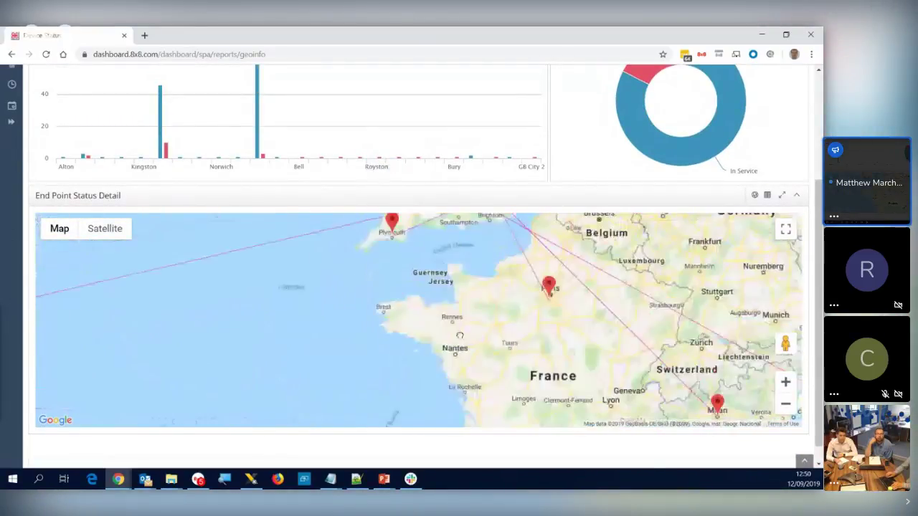
pyautogui.moveTo(393, 225); pyautogui.dragTo(426, 290)
pyautogui.click(426, 290)
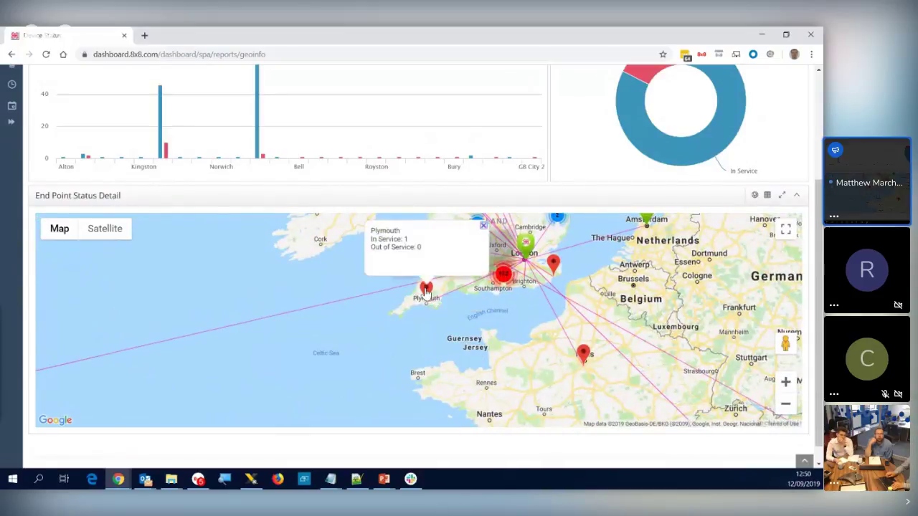
pyautogui.click(420, 316)
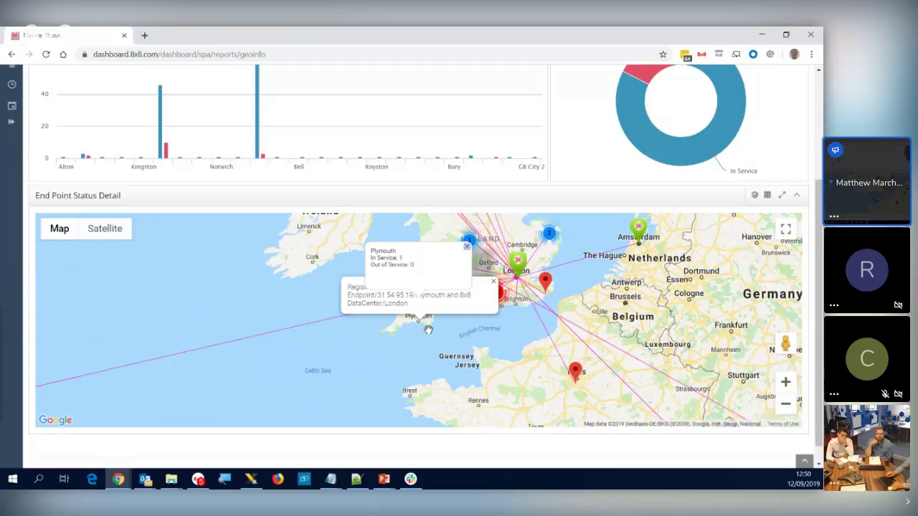
# Look over the Site Endpoint Status chart and check the registration route passing near the Plymouth marker
pyautogui.scroll(1, 467, 359)
pyautogui.scroll(-3, 467, 359)
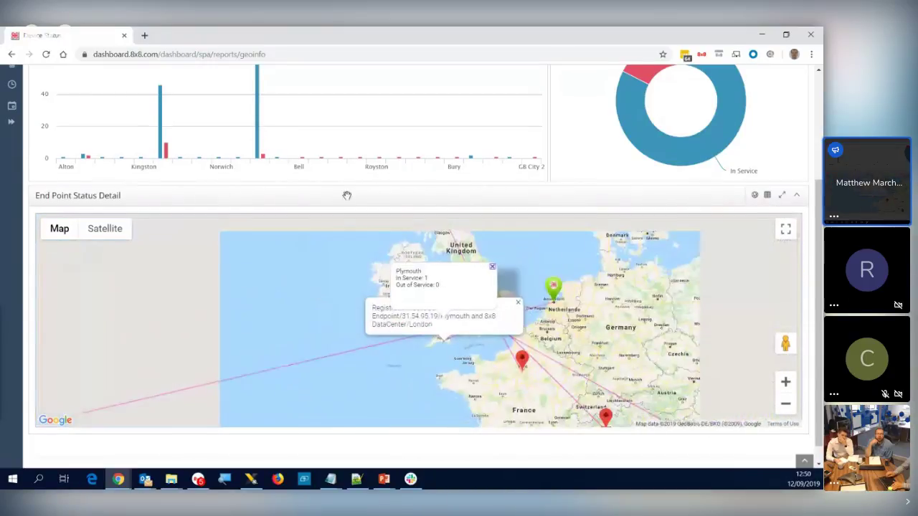
pyautogui.scroll(3, 344, 200)
pyautogui.scroll(-1, 345, 208)
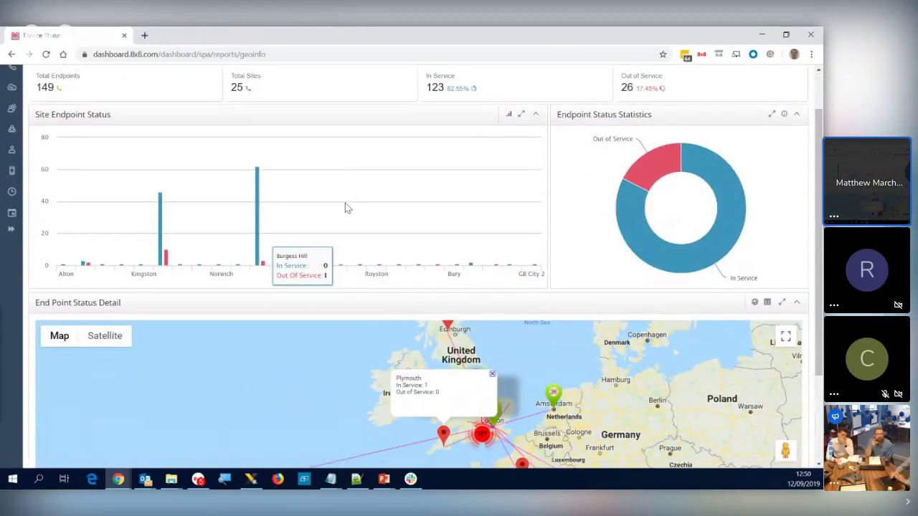
pyautogui.scroll(-1, 453, 406)
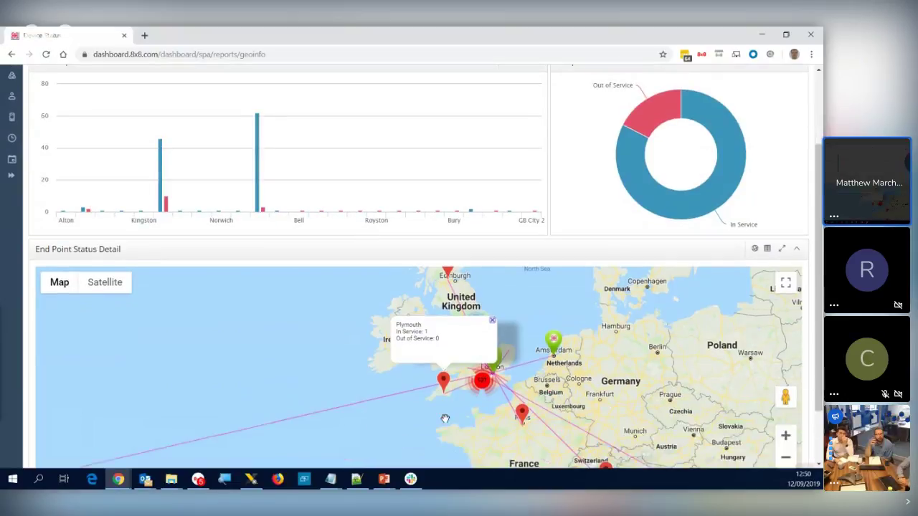
pyautogui.click(444, 385)
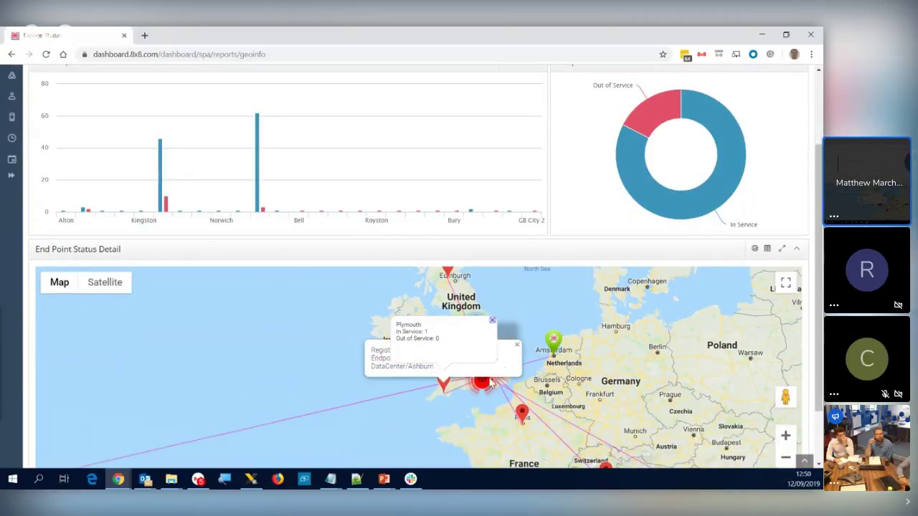
# Close the Plymouth site summary and examine the route between Plymouth and the London data center up close
pyautogui.click(492, 320)
pyautogui.scroll(1, 486, 393)
pyautogui.scroll(2, 485, 392)
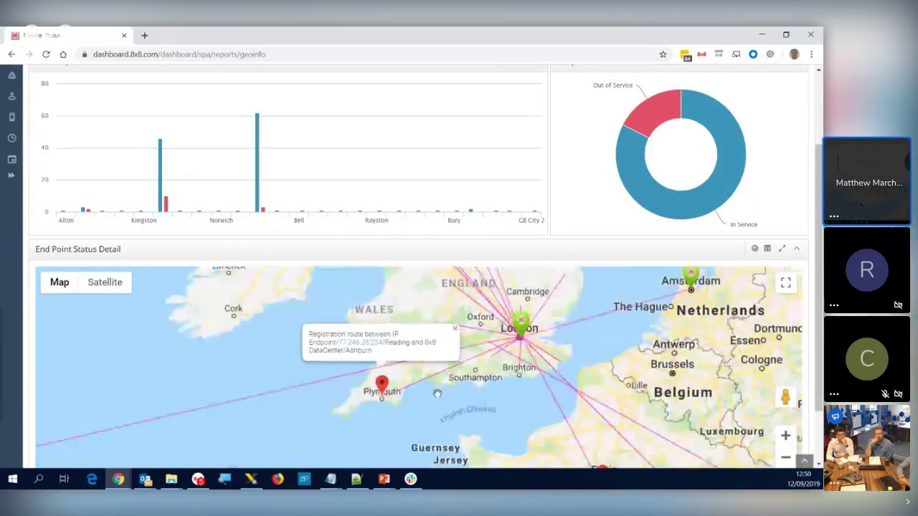
pyautogui.click(352, 400)
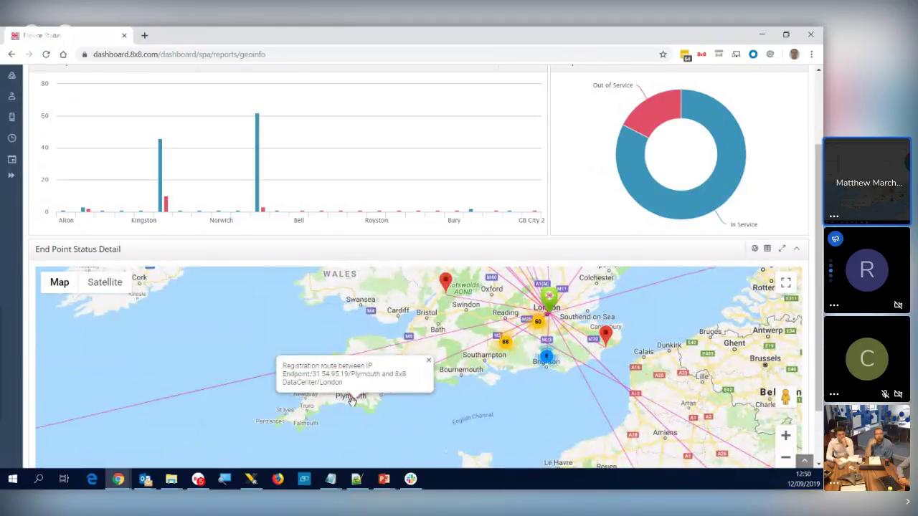
pyautogui.click(352, 401)
pyautogui.scroll(1, 351, 400)
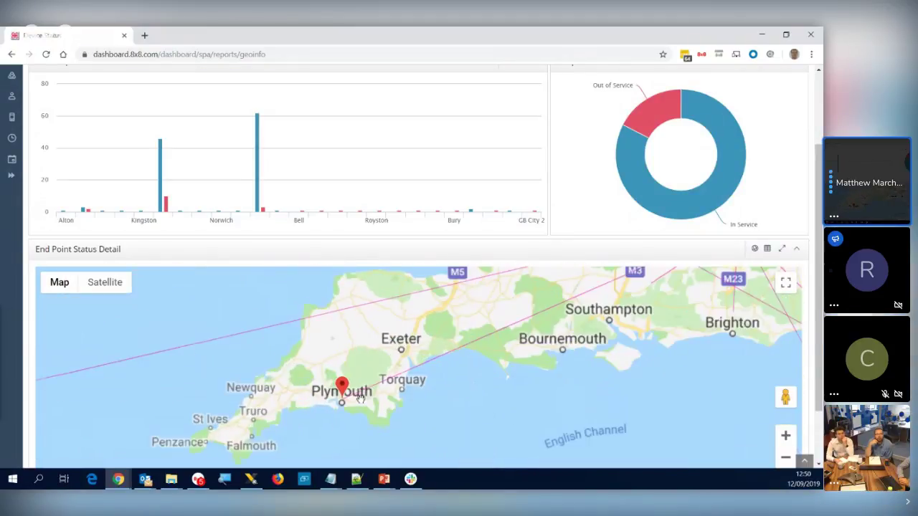
pyautogui.scroll(2, 310, 132)
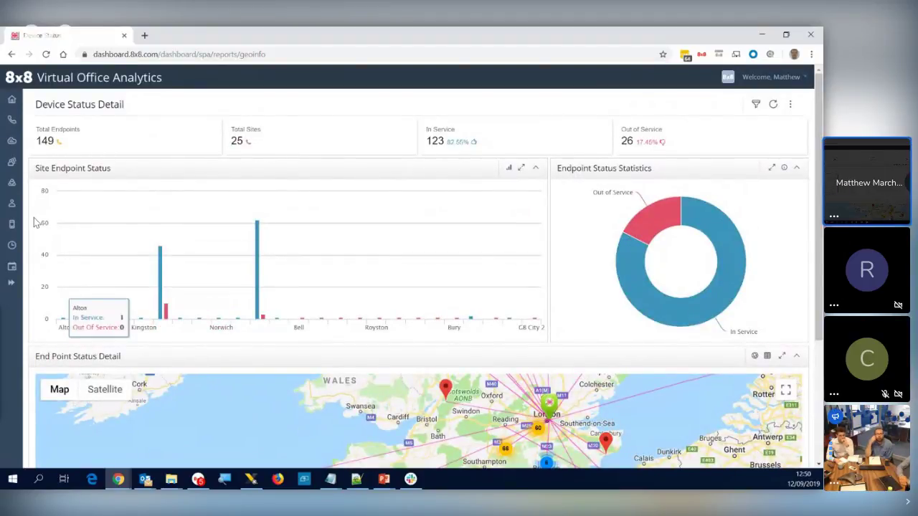
# Switch back to Configuration Manager and open the downloaded DEVICES_TEMPLATE.csv in a maximized Excel window
pyautogui.moveTo(12, 233)
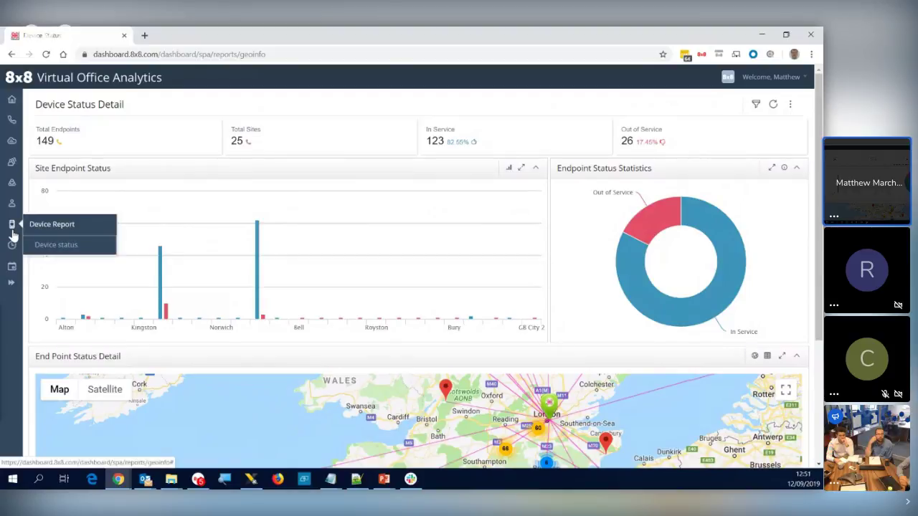
pyautogui.click(118, 479)
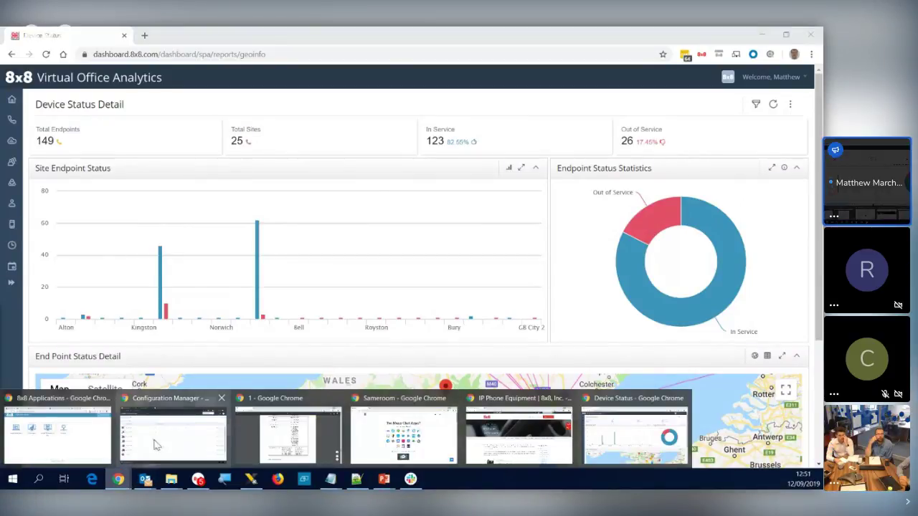
pyautogui.click(193, 434)
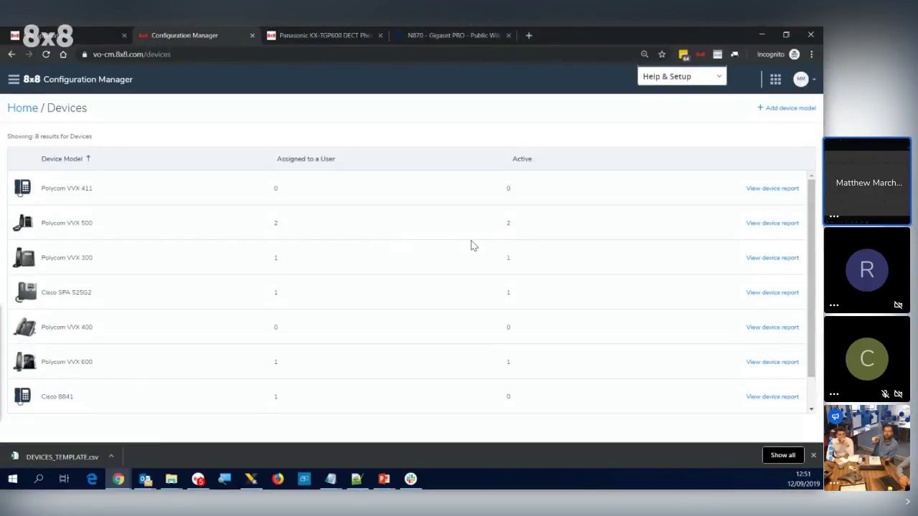
pyautogui.click(51, 461)
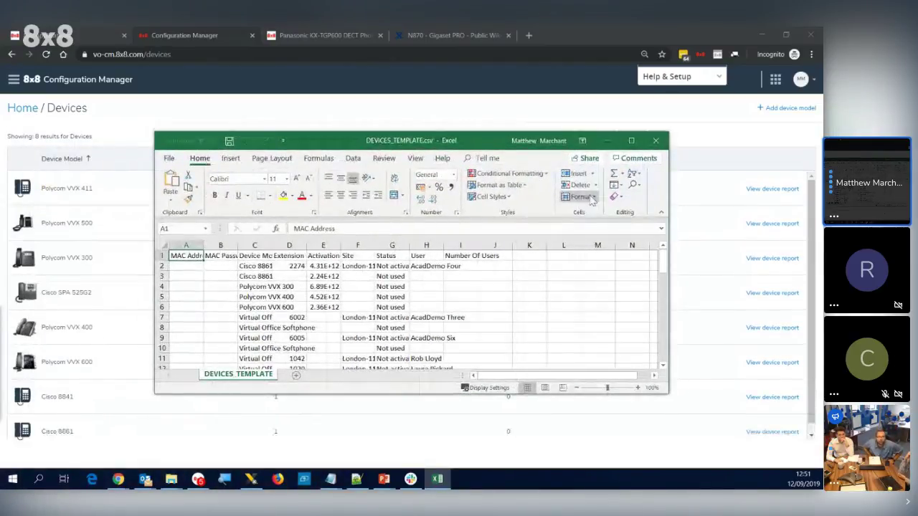
pyautogui.click(631, 141)
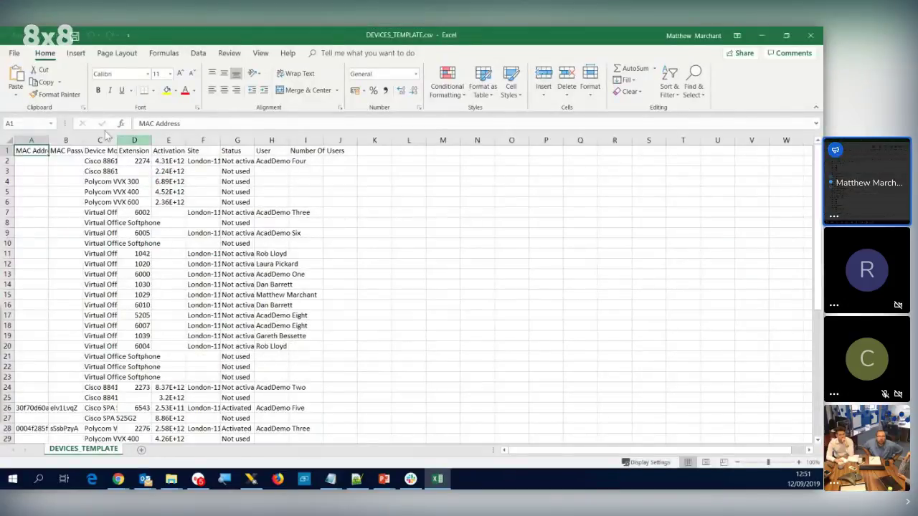
# Fit the widths of all columns in the device report to their contents
pyautogui.click(6, 140)
pyautogui.doubleClick(49, 140)
pyautogui.click(275, 254)
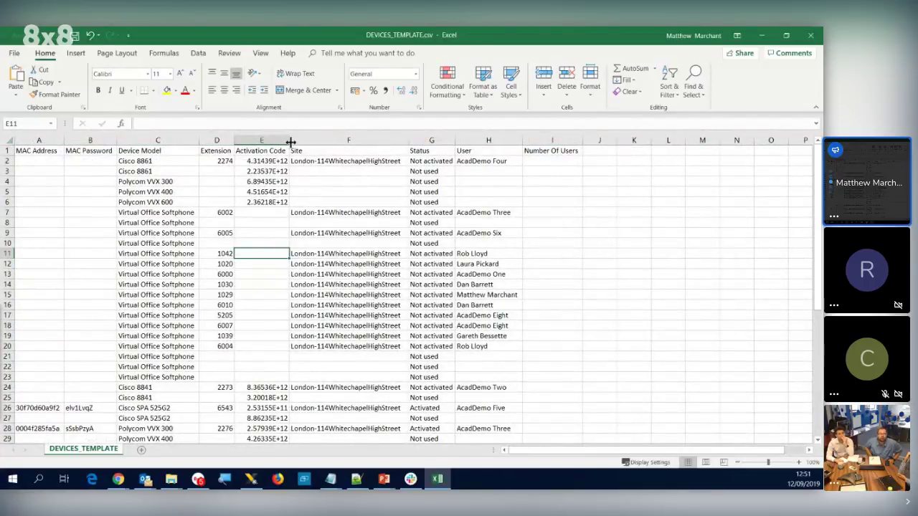
# Examine the device statuses and the MAC Password column in the exported device report
pyautogui.click(413, 178)
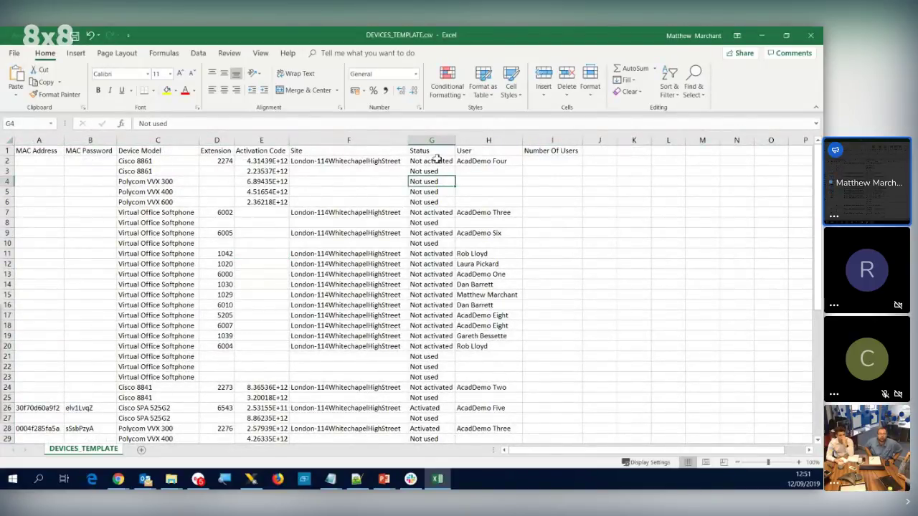
pyautogui.click(435, 160)
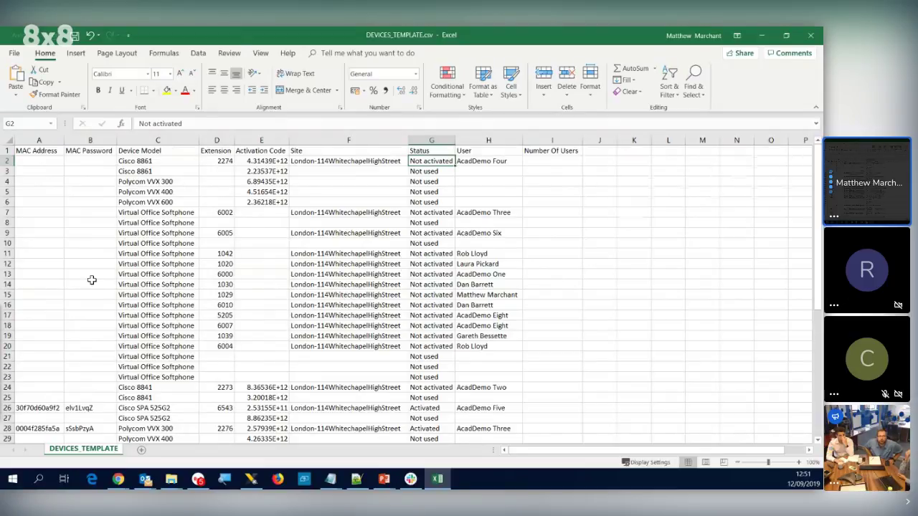
pyautogui.scroll(-1, 92, 280)
pyautogui.click(78, 376)
pyautogui.scroll(-2, 85, 406)
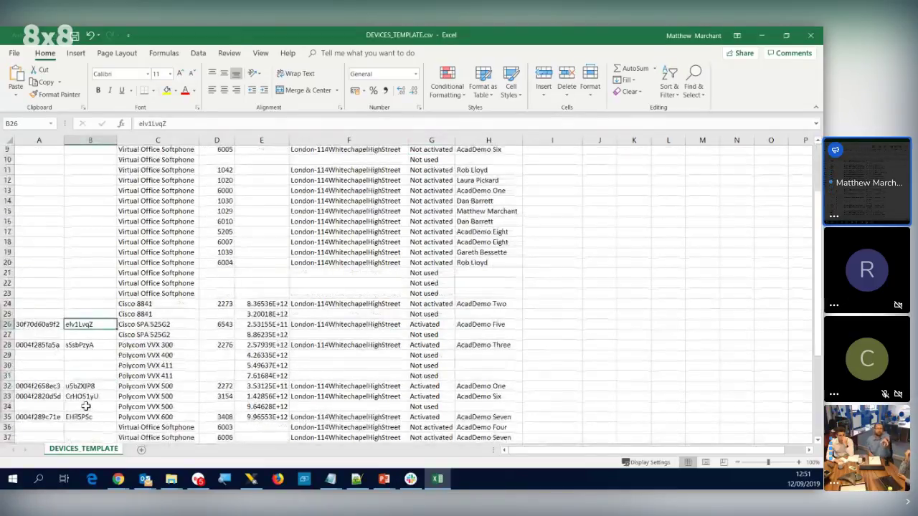
pyautogui.scroll(-1, 86, 407)
pyautogui.scroll(-1, 84, 373)
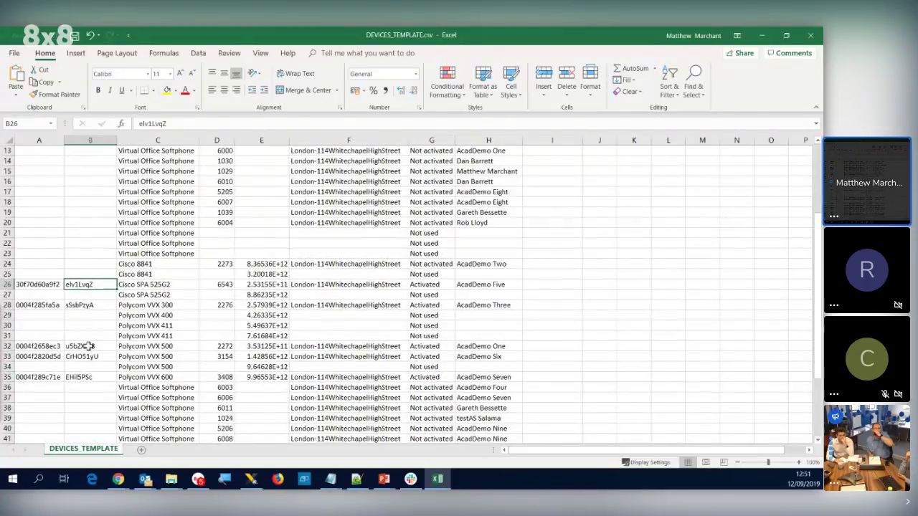
pyautogui.click(88, 346)
pyautogui.scroll(4, 100, 361)
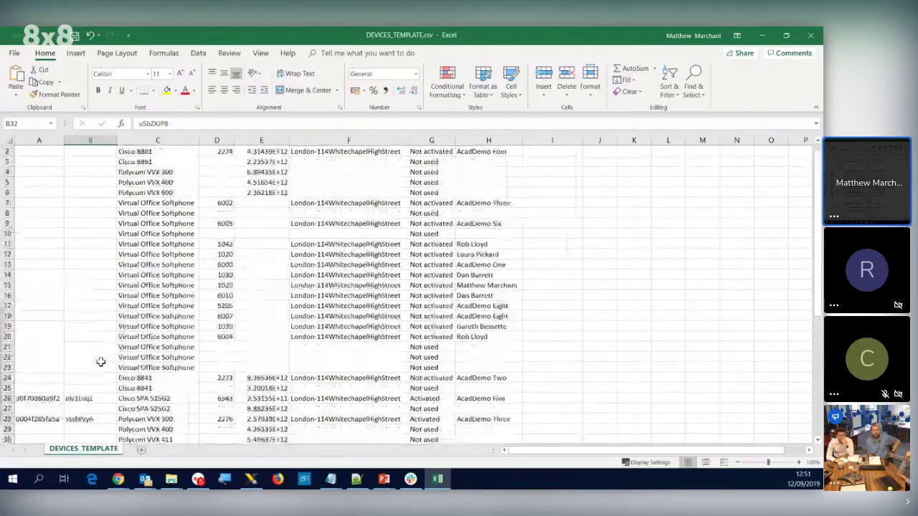
# Compare the blank MAC Address entries with the MAC password entries of the activated Cisco and Polycom devices
pyautogui.click(42, 265)
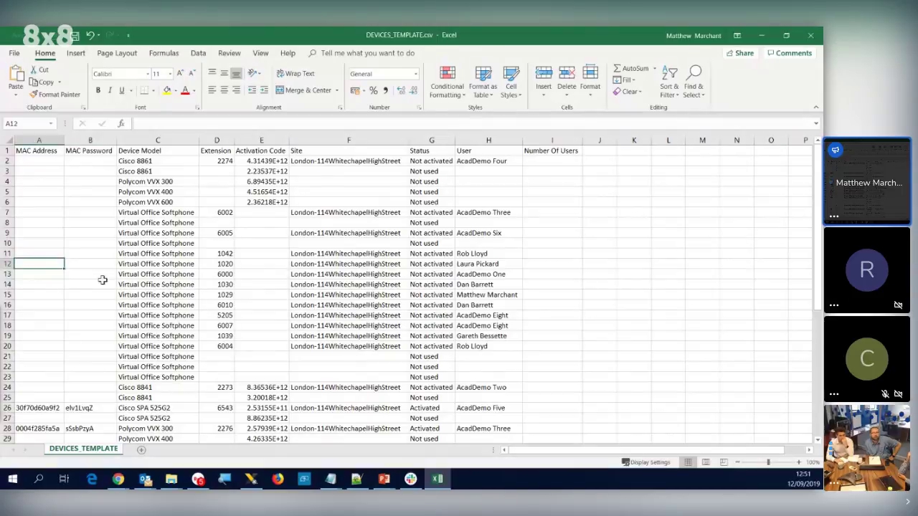
pyautogui.click(84, 410)
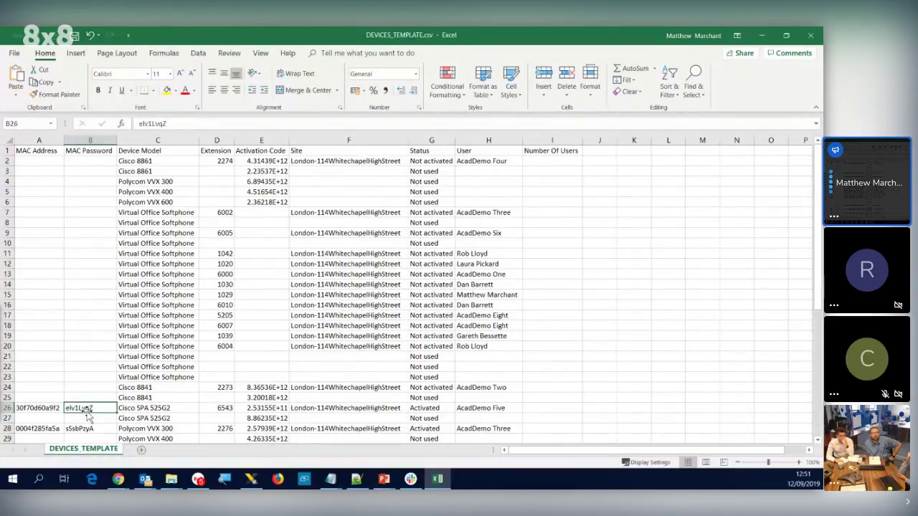
pyautogui.scroll(-1, 86, 410)
pyautogui.click(82, 398)
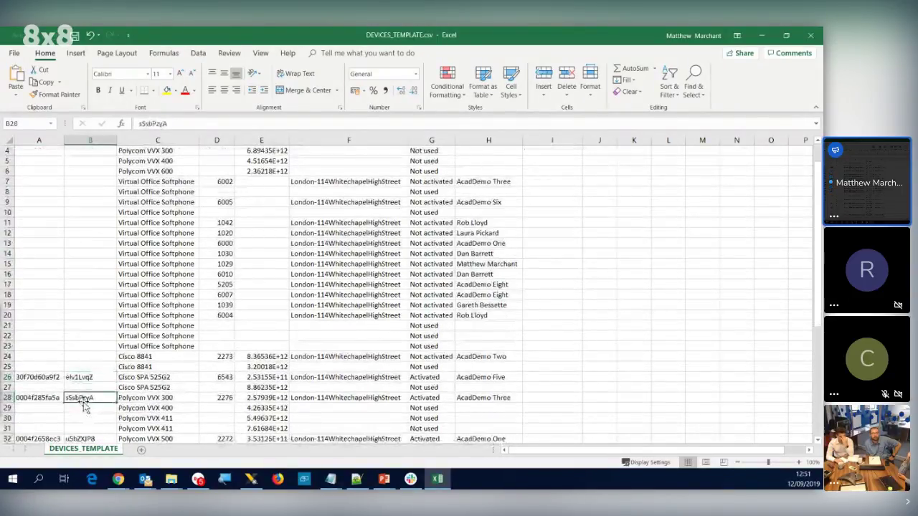
pyautogui.scroll(-2, 83, 405)
pyautogui.click(84, 407)
pyautogui.scroll(3, 143, 388)
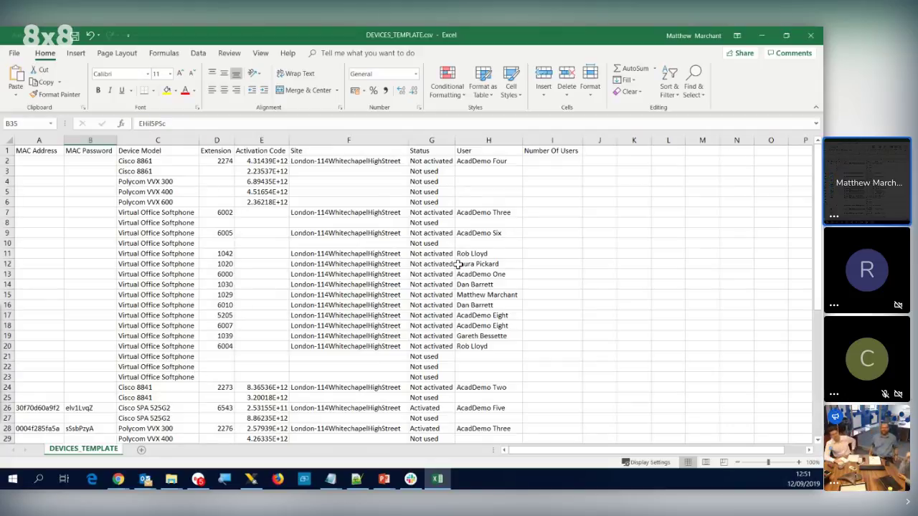
# Switch from Excel back to Configuration Manager and view the device report for the Polycom VVX 600
pyautogui.click(762, 34)
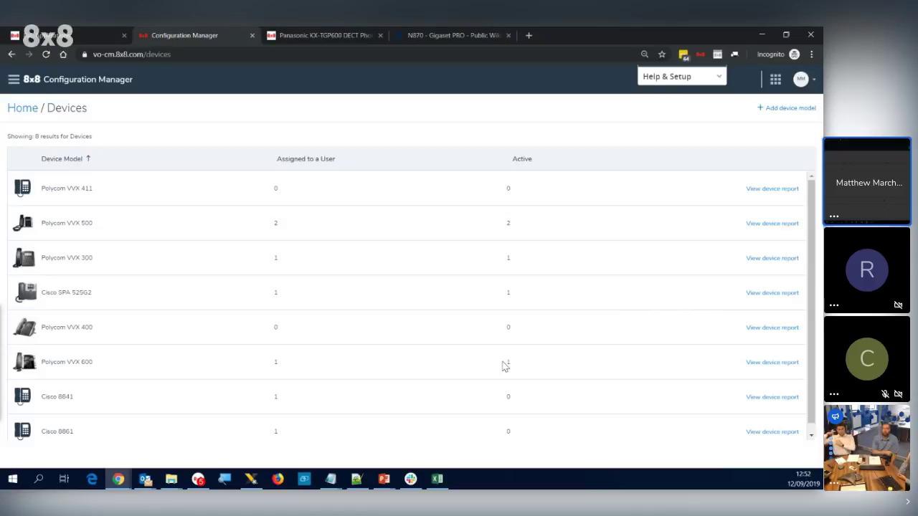
pyautogui.click(773, 363)
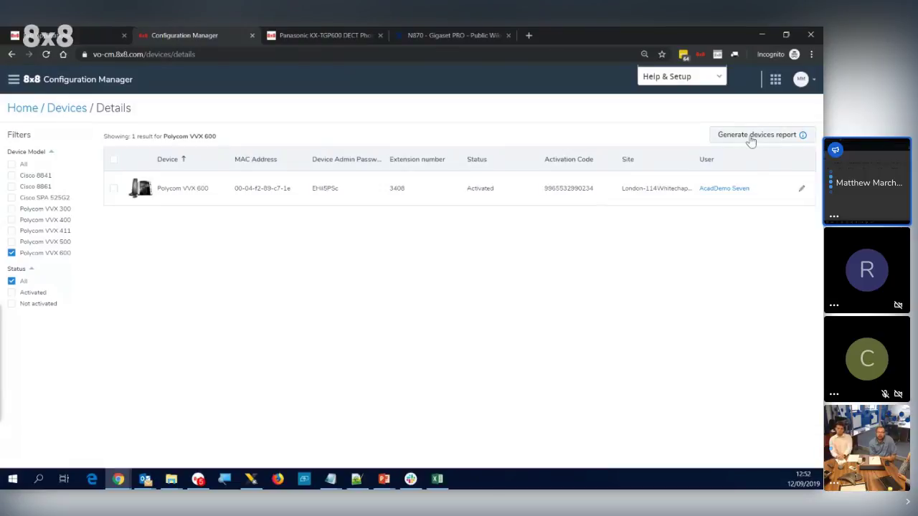
# Switch to Excel and examine the device models, extensions, activation codes, sites and users in DEVICES_TEMPLATE.csv, leaving it minimised
pyautogui.click(437, 479)
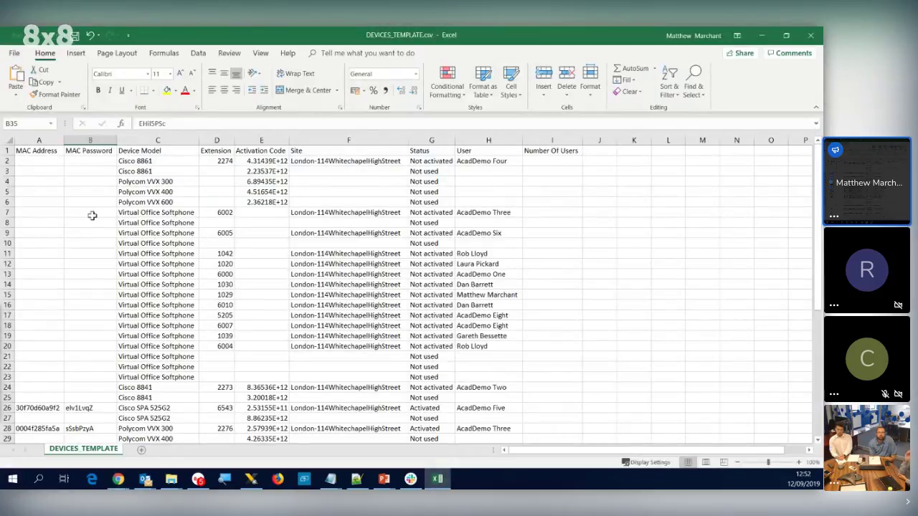
pyautogui.click(144, 182)
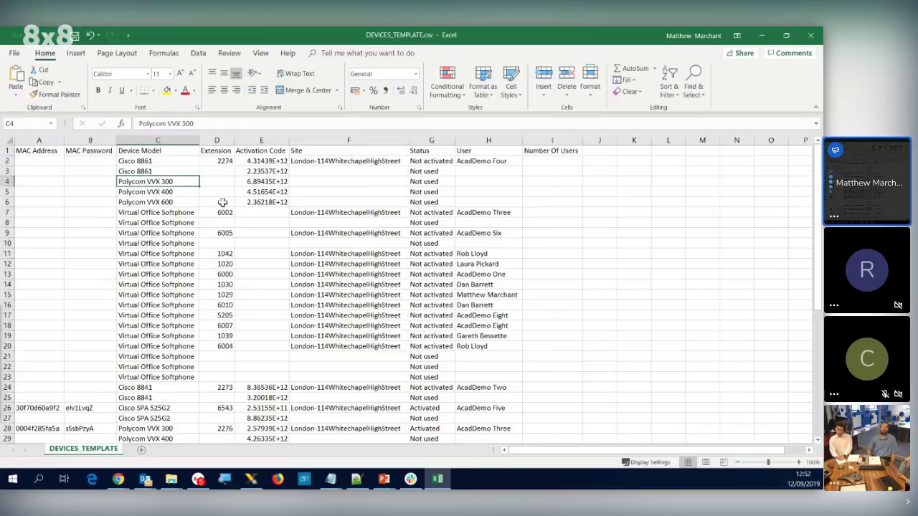
pyautogui.click(221, 201)
pyautogui.click(247, 192)
pyautogui.click(362, 213)
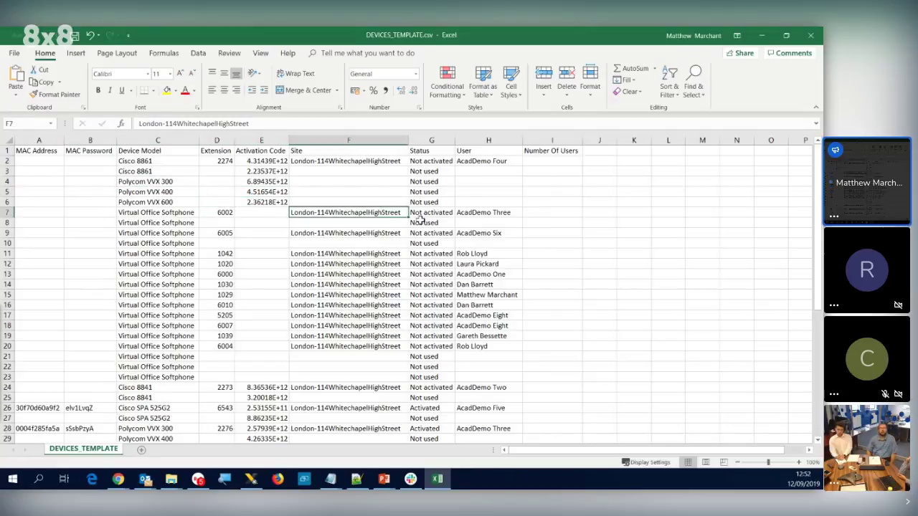
pyautogui.click(479, 233)
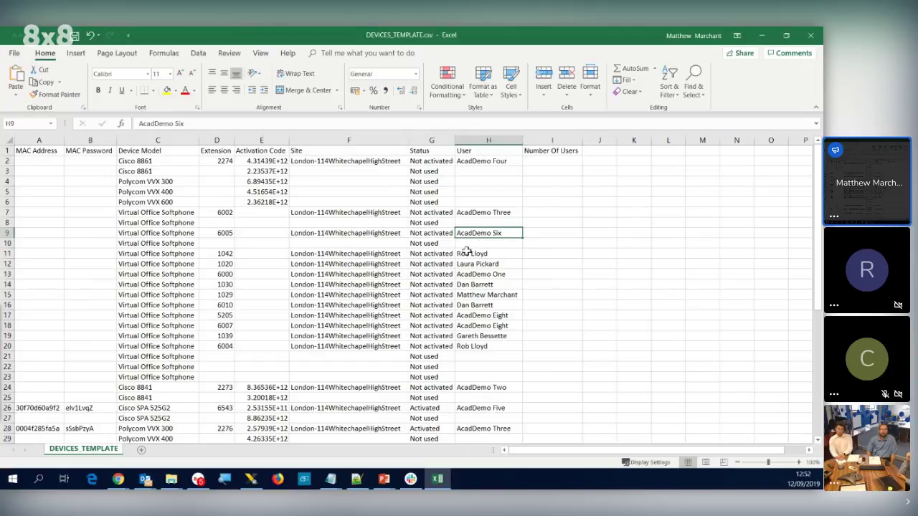
pyautogui.scroll(-2, 398, 309)
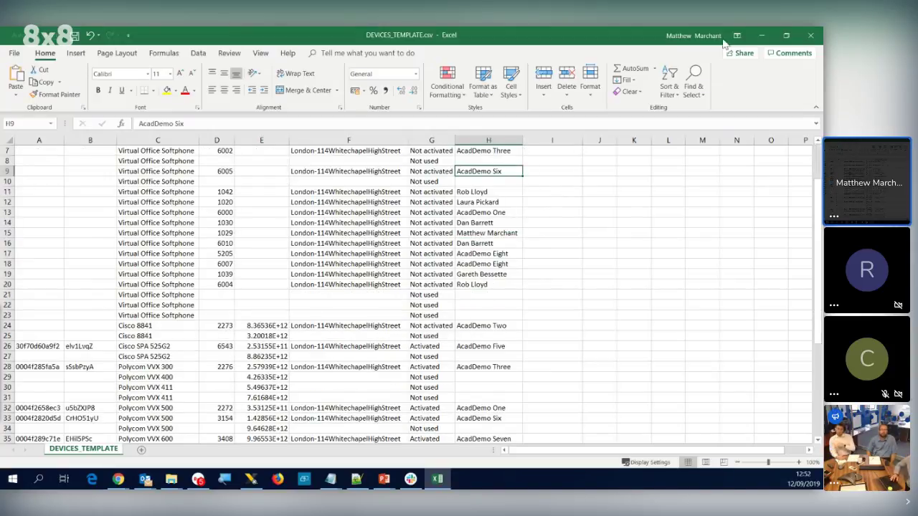
pyautogui.click(761, 35)
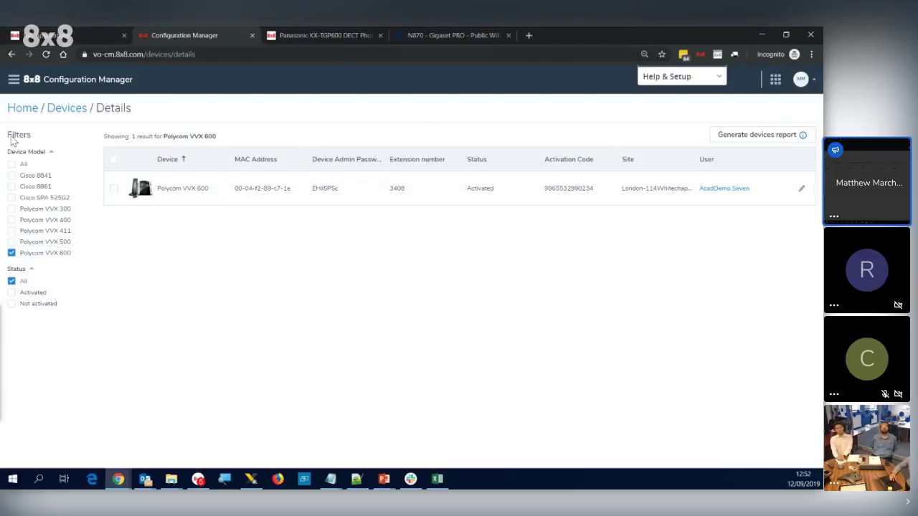
# Open a user's record for editing in Configuration Manager and review the basic information and the assigned profile policy and services
pyautogui.click(23, 109)
pyautogui.click(52, 197)
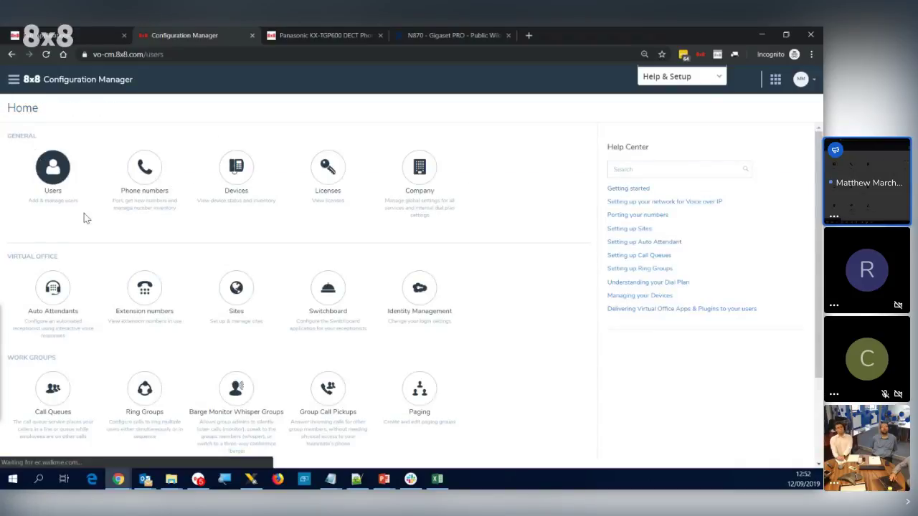
pyautogui.click(776, 259)
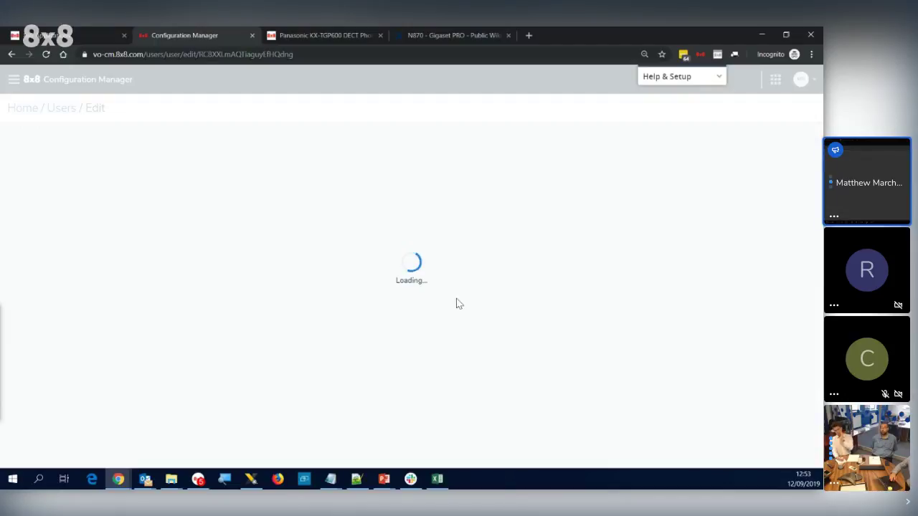
pyautogui.scroll(-2, 395, 354)
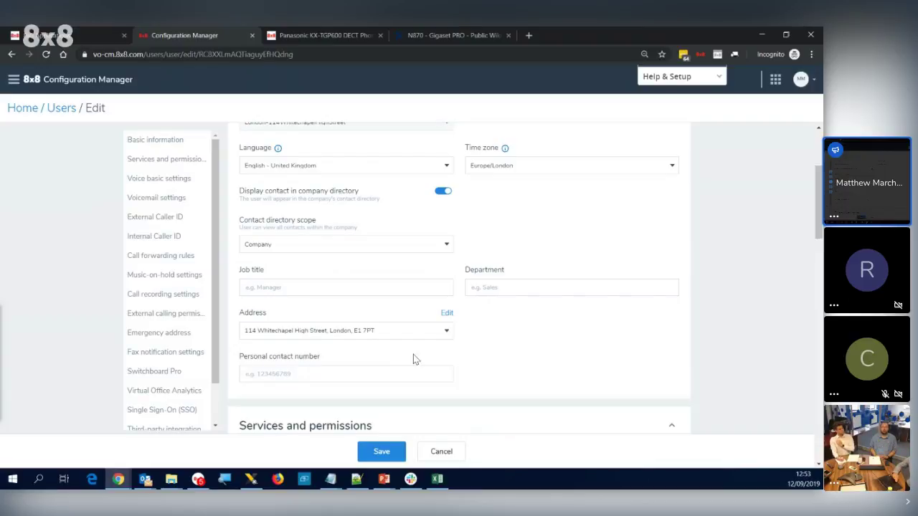
pyautogui.scroll(-3, 428, 368)
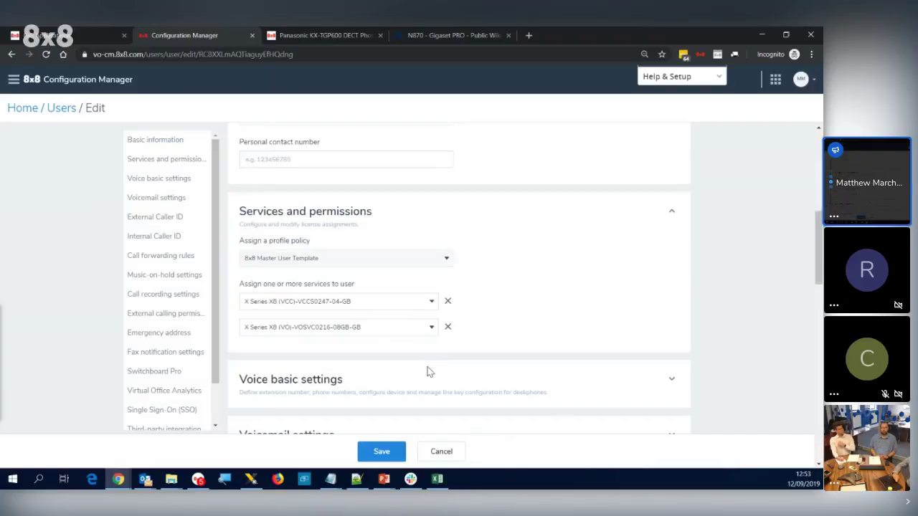
# View the user's music-on-hold settings and the options for adding an audio file, leaving the default audio in use
pyautogui.click(161, 276)
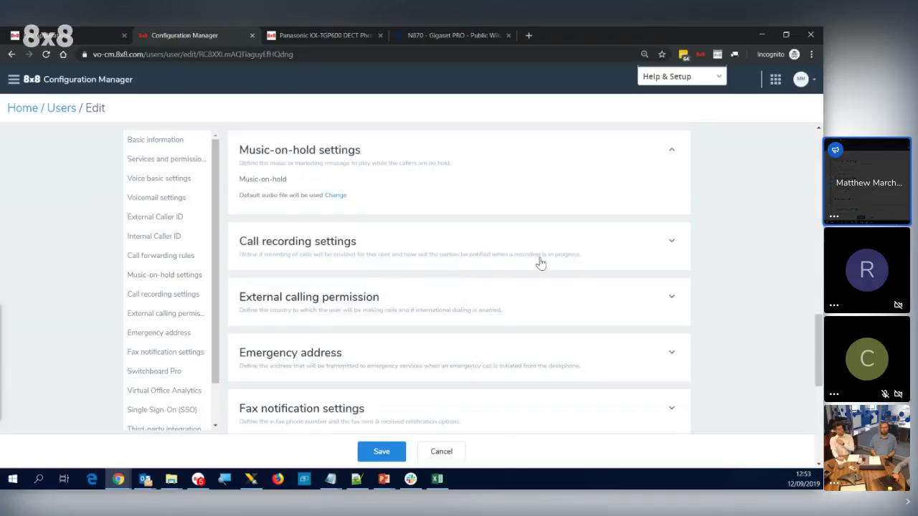
pyautogui.click(335, 196)
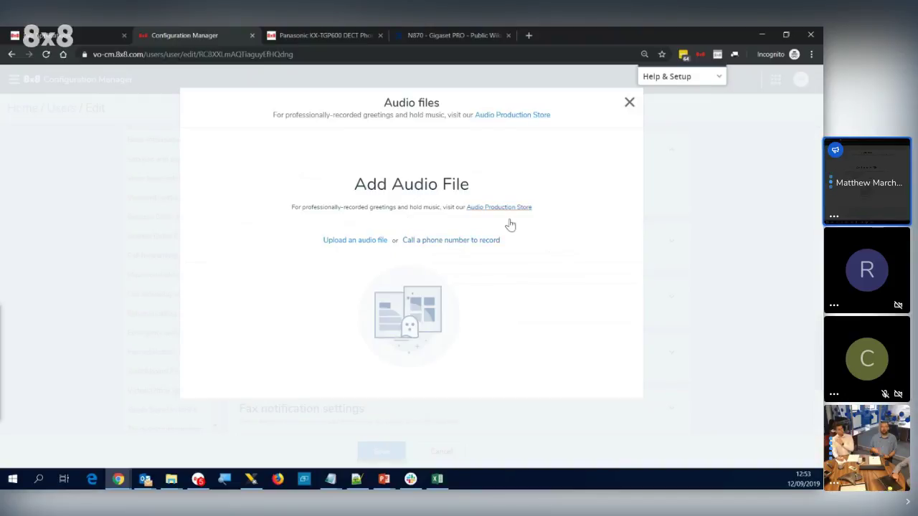
pyautogui.click(629, 103)
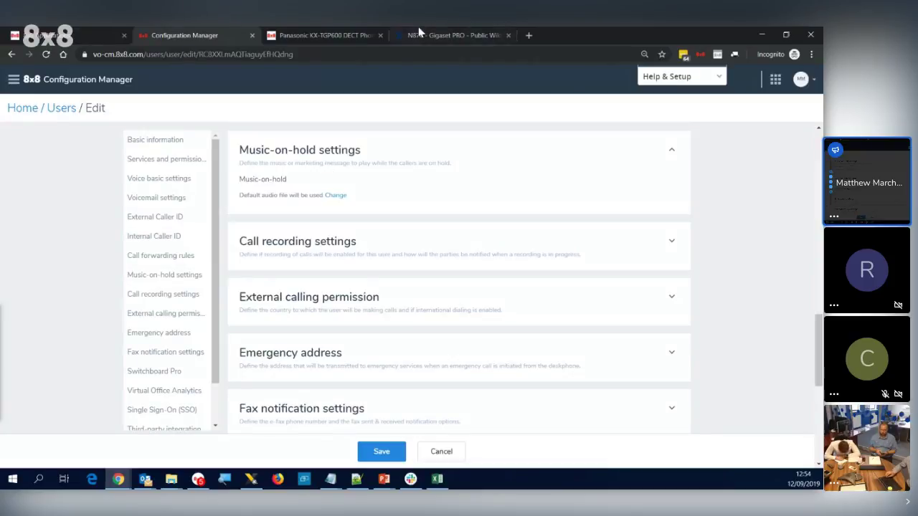
# Close the Configuration Manager, Panasonic KX-TGP600 and Gigaset N870 pages, keeping only the 8x8 Application Panel
pyautogui.click(253, 35)
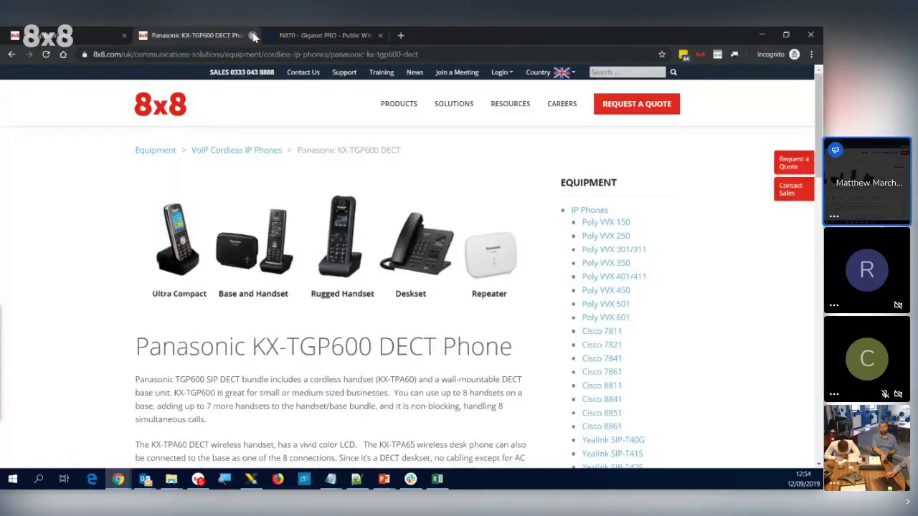
pyautogui.click(253, 36)
pyautogui.click(252, 36)
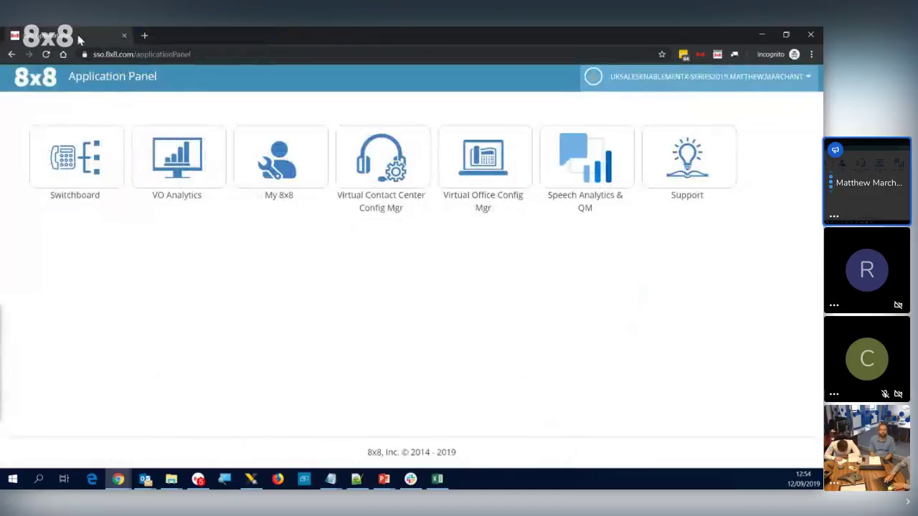
# Sign out of the Application Panel, log in with the saved demo account and open Virtual Contact Center Agent
pyautogui.click(750, 81)
pyautogui.click(762, 117)
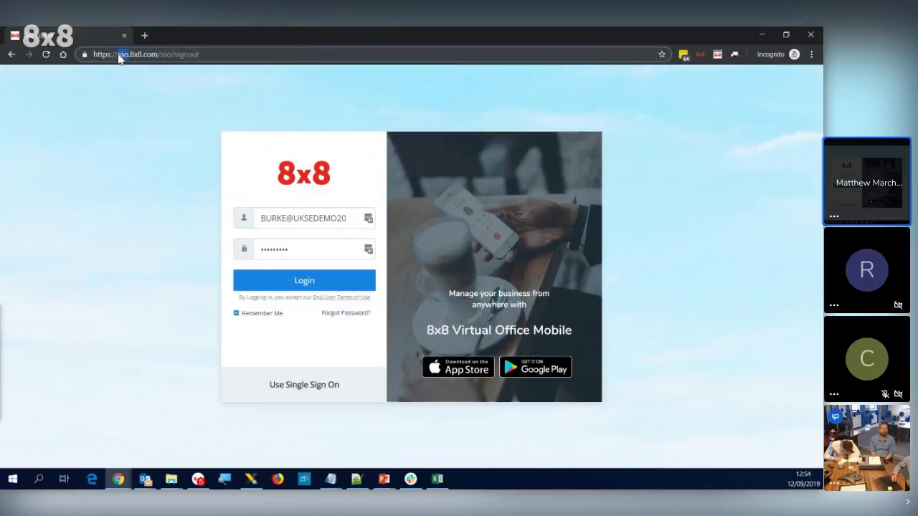
pyautogui.click(319, 276)
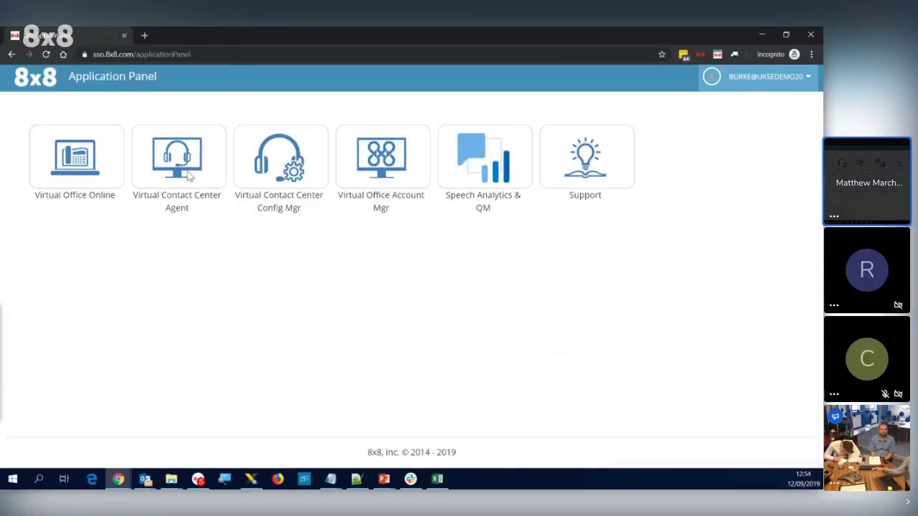
pyautogui.click(190, 175)
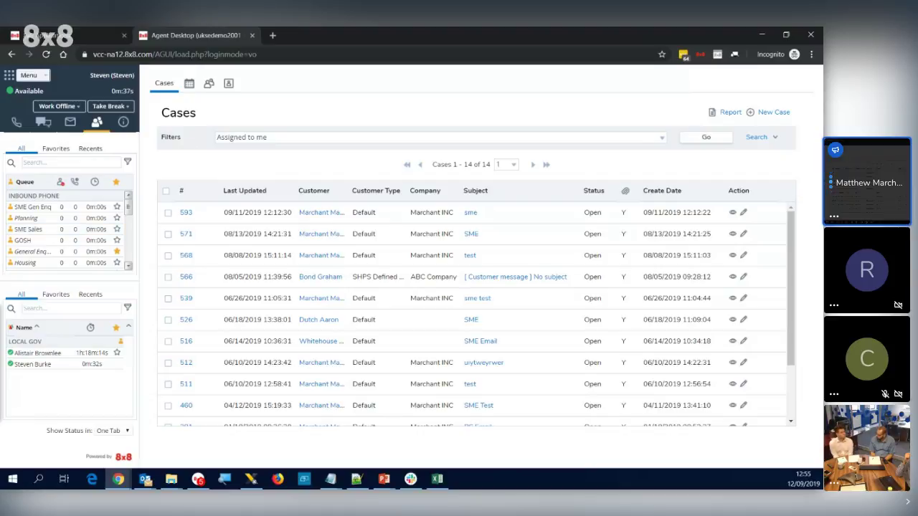
# Shrink the Agent Desktop window to about half the desktop's width and place it beside the Virtual Office Analytics charts
pyautogui.click(780, 37)
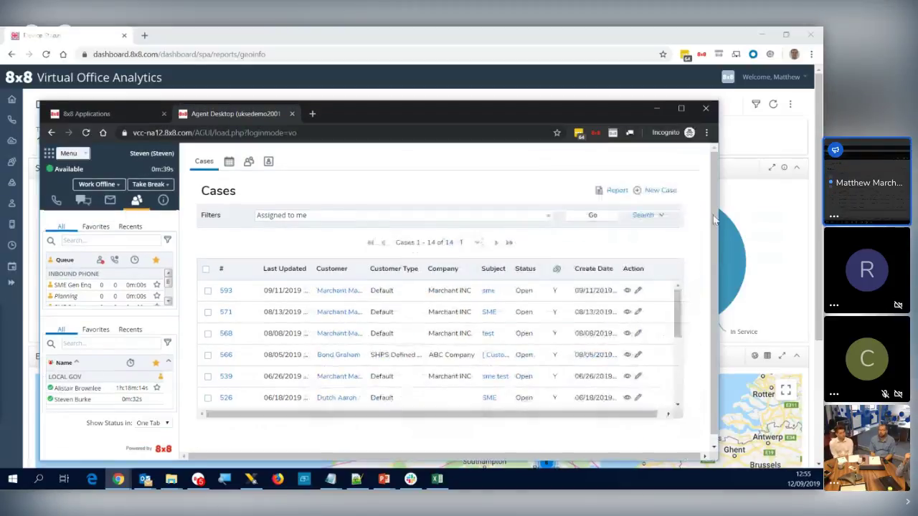
pyautogui.moveTo(720, 159); pyautogui.dragTo(444, 159)
pyautogui.moveTo(333, 108); pyautogui.dragTo(294, 34)
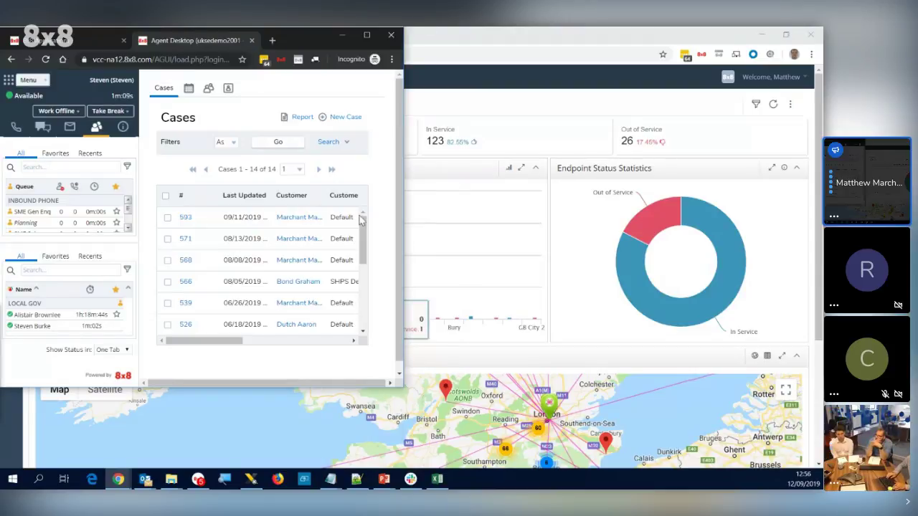
# Maximise the Agent Desktop, open the agent's profile and examine the Workplace Phone entry
pyautogui.click(38, 82)
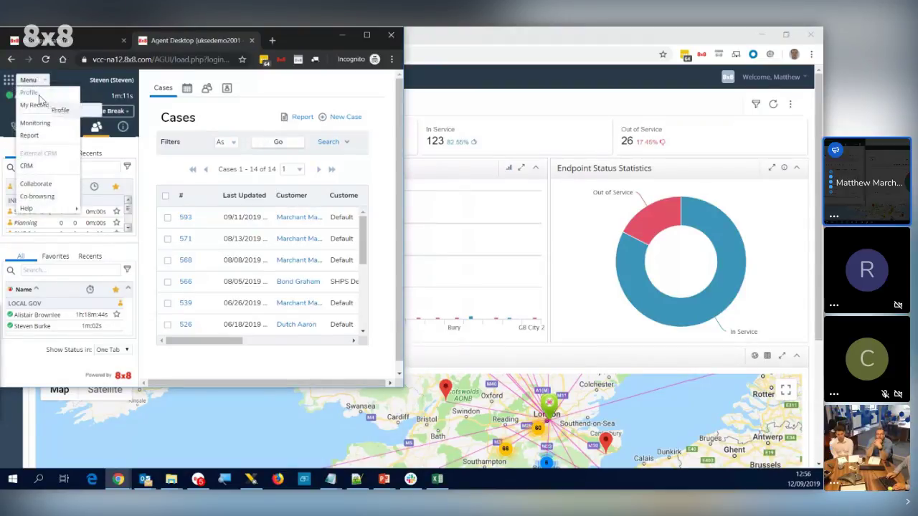
pyautogui.click(367, 35)
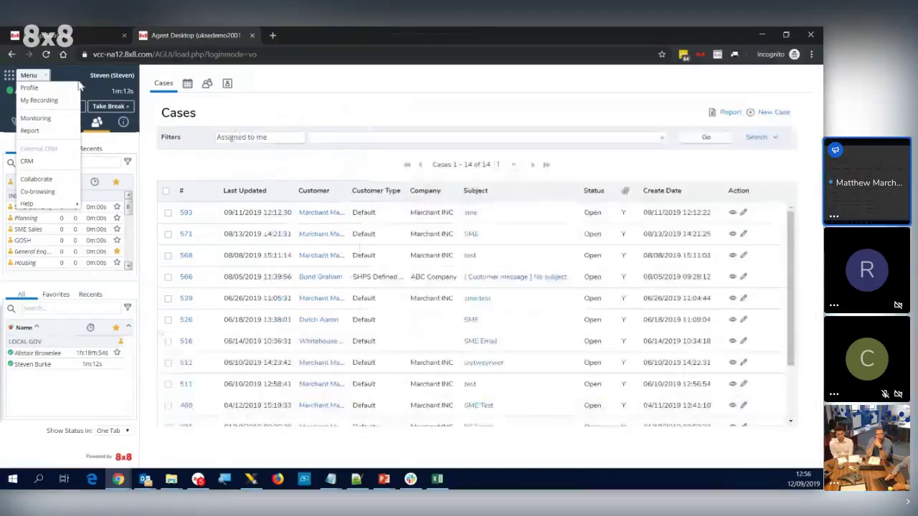
pyautogui.click(36, 87)
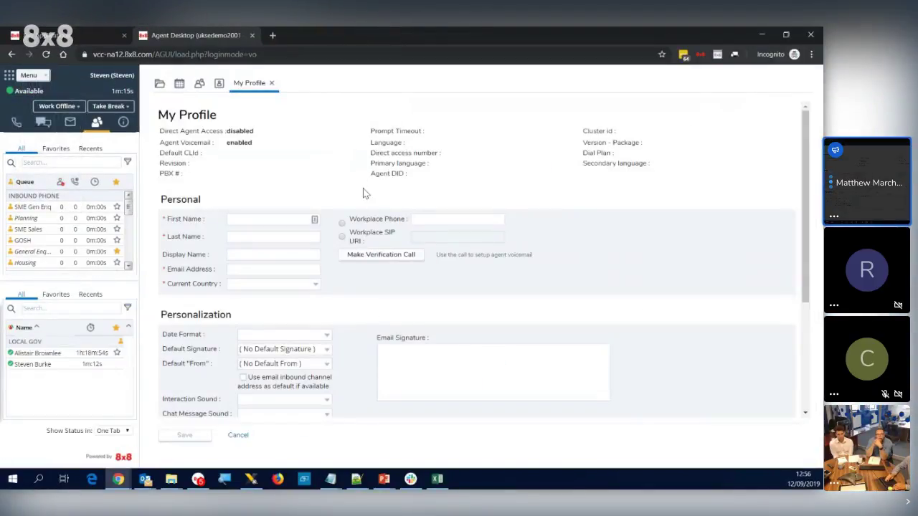
pyautogui.doubleClick(467, 251)
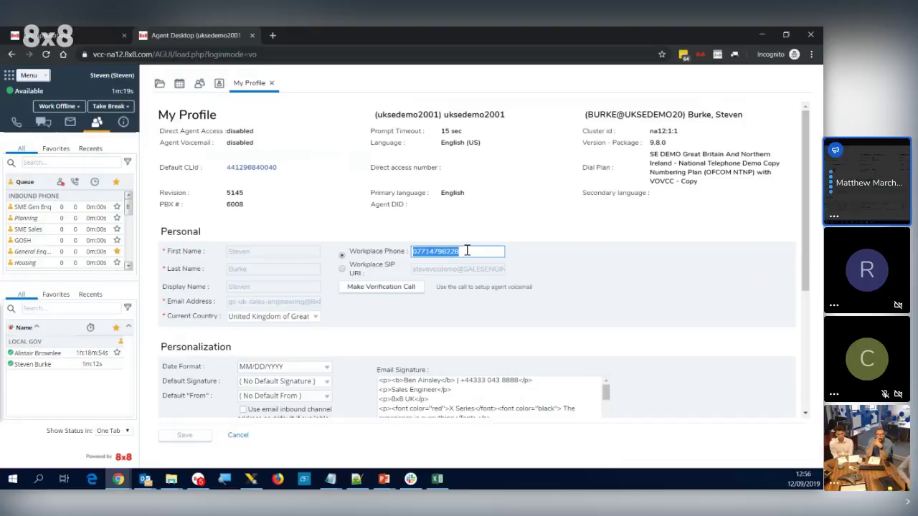
pyautogui.click(465, 251)
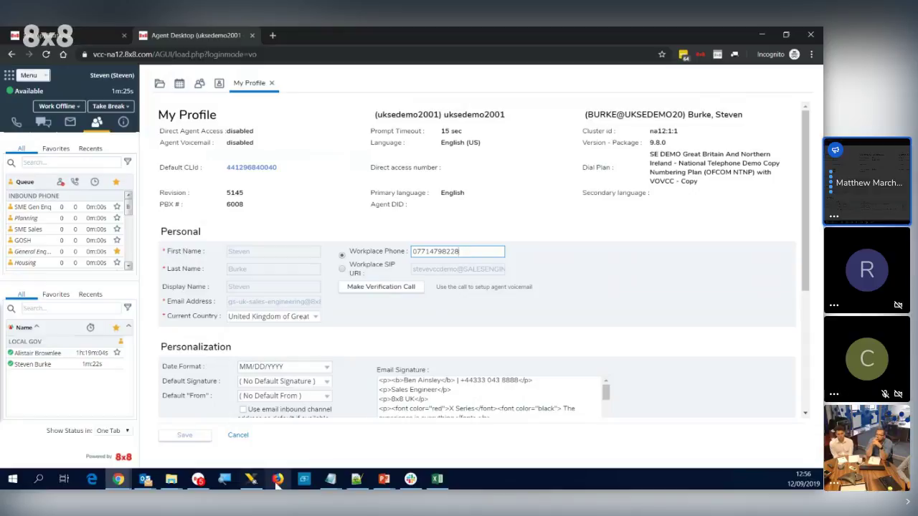
pyautogui.click(199, 481)
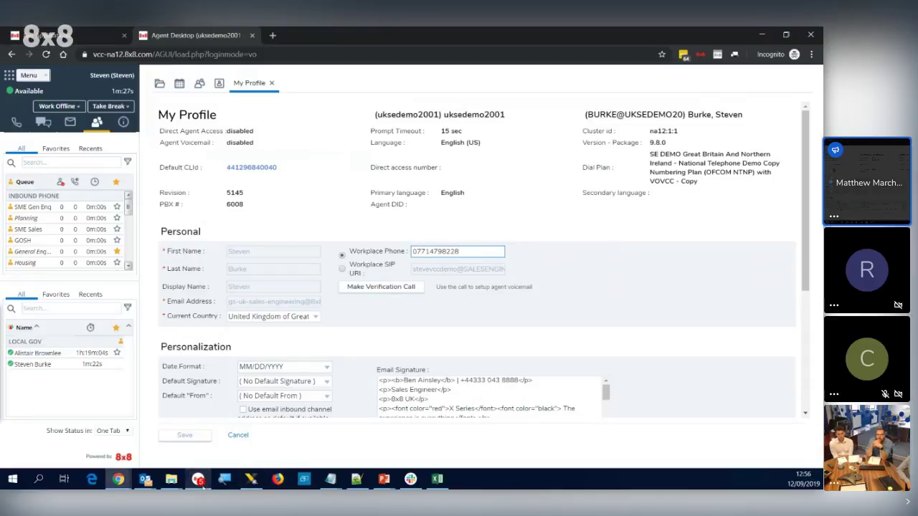
# Open the Agent Desktop directory and browse the contact groups from SME to CEO
pyautogui.click(220, 84)
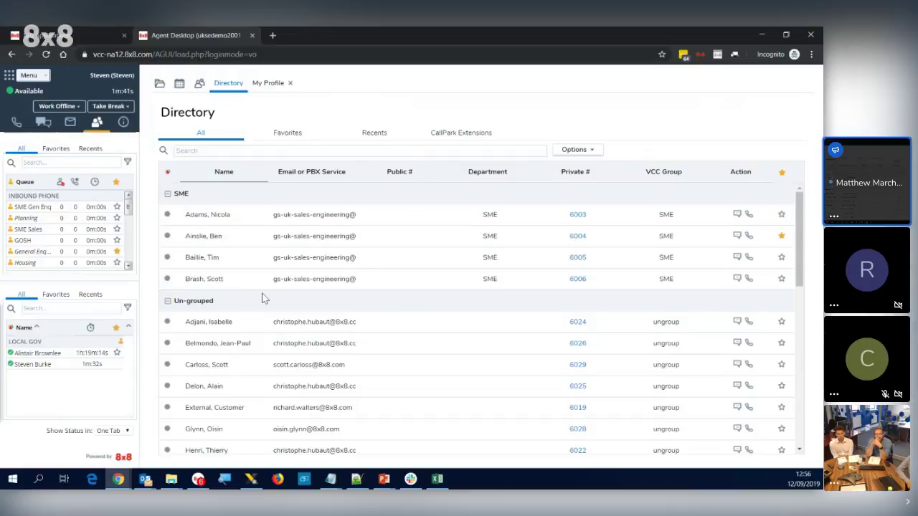
pyautogui.scroll(-6, 260, 296)
pyautogui.scroll(3, 226, 343)
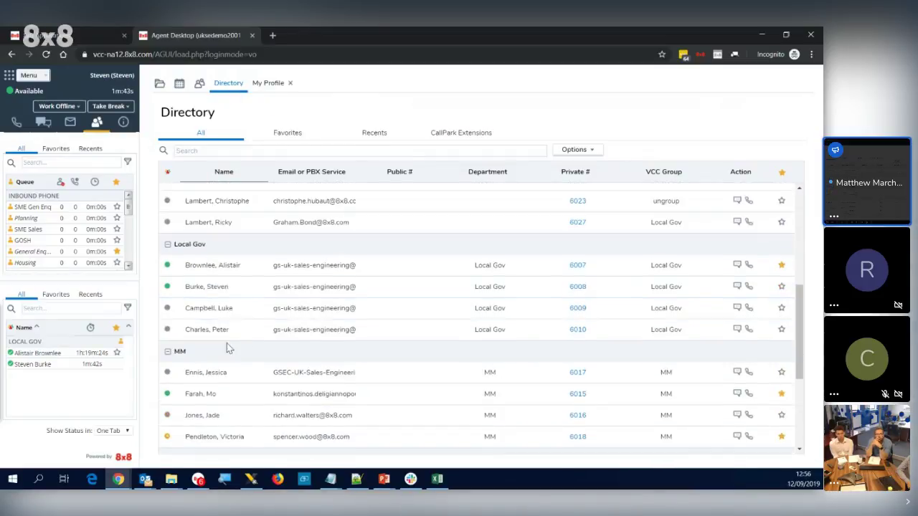
pyautogui.scroll(-8, 227, 342)
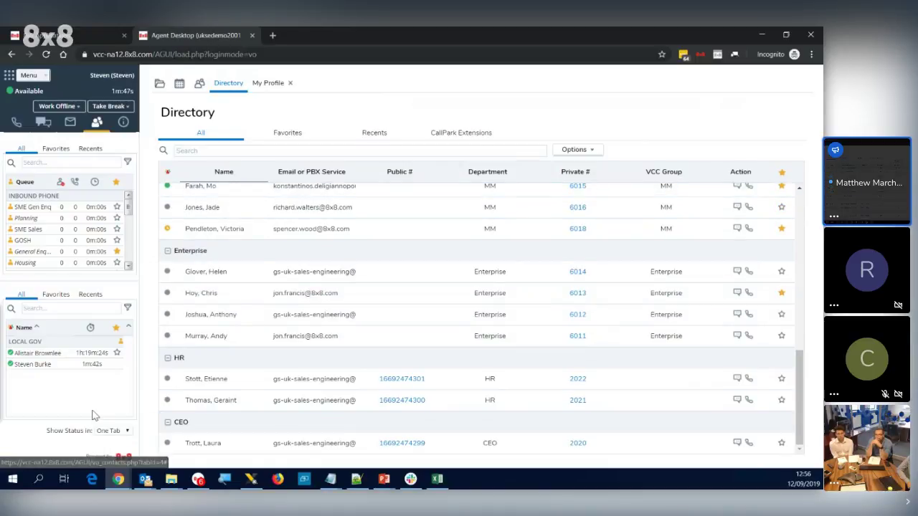
pyautogui.click(198, 479)
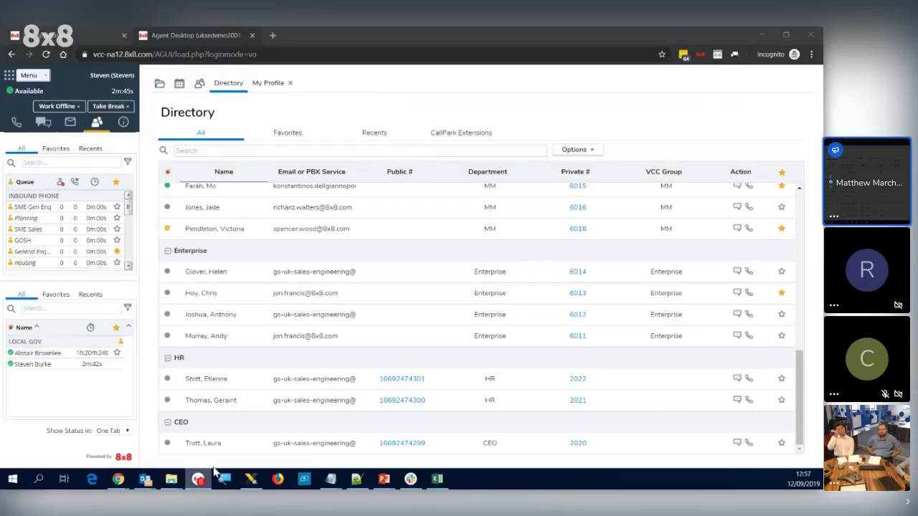
pyautogui.moveTo(203, 484)
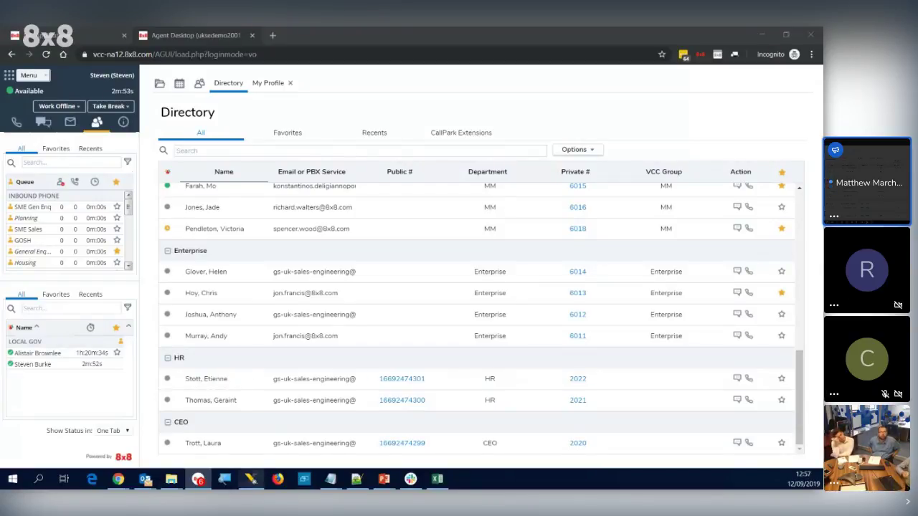
pyautogui.click(167, 448)
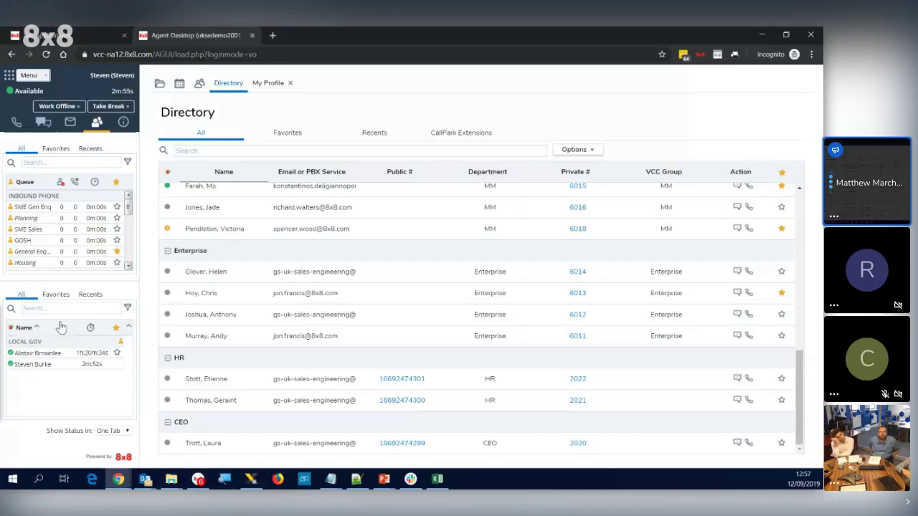
# Switch to Virtual Office, view the status options and available caller ID numbers in the profile, and minimise the application
pyautogui.click(198, 479)
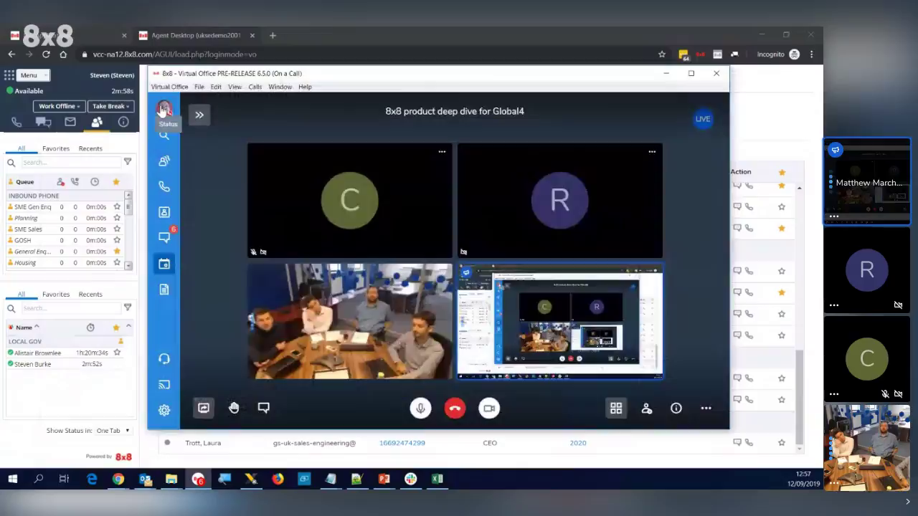
pyautogui.click(164, 109)
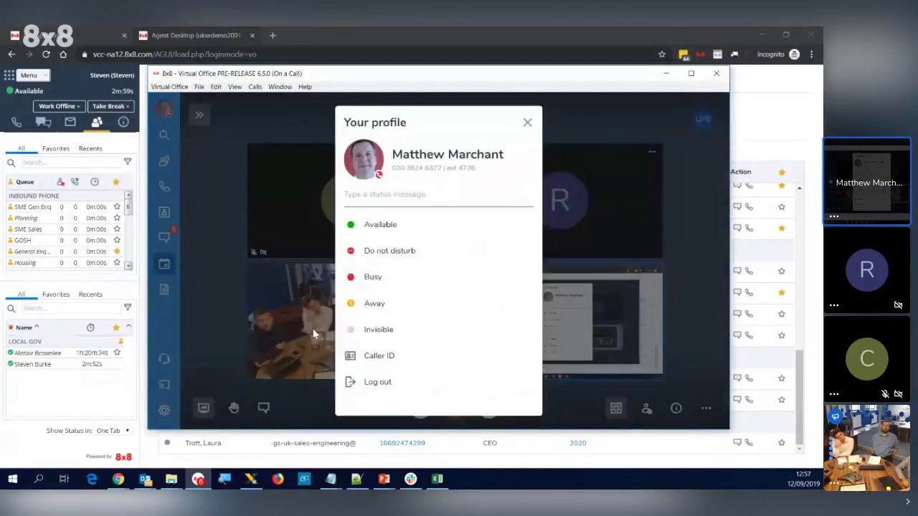
pyautogui.click(520, 361)
pyautogui.click(527, 363)
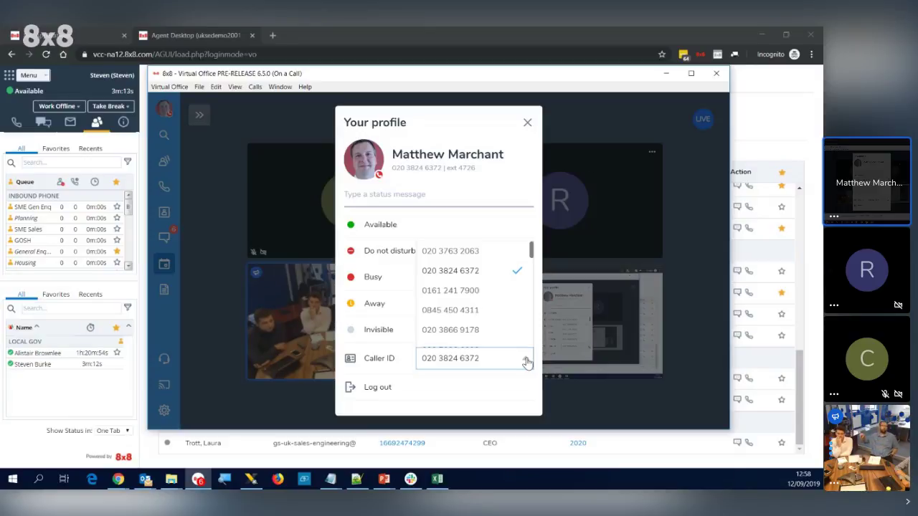
pyautogui.click(528, 125)
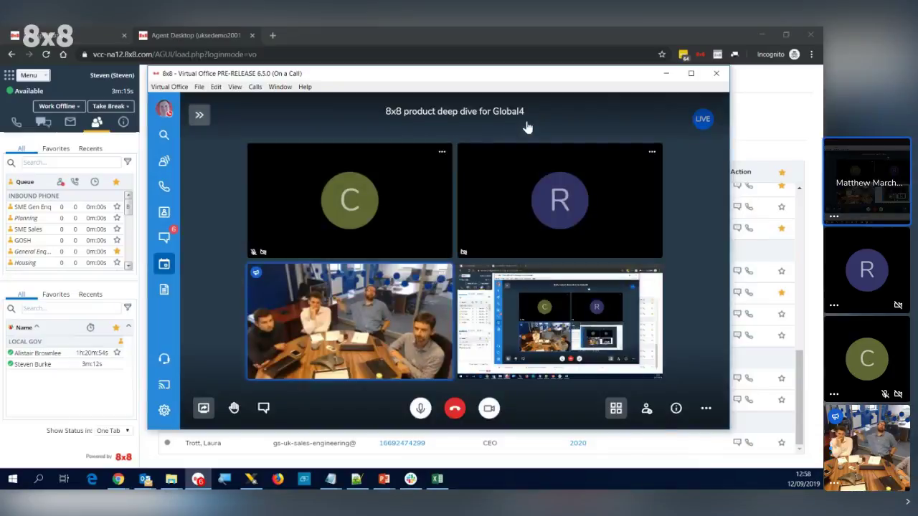
pyautogui.press('super+Down')
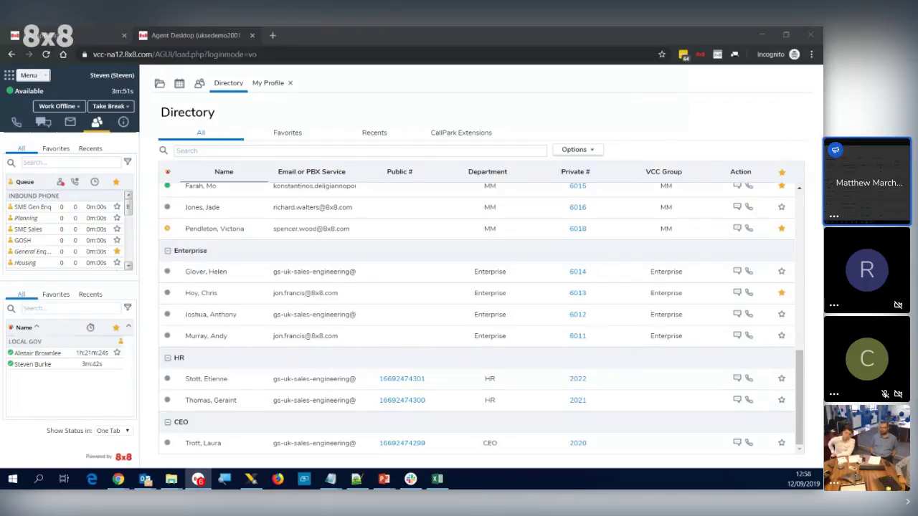
# Show the previews of the open Chrome windows
pyautogui.click(199, 480)
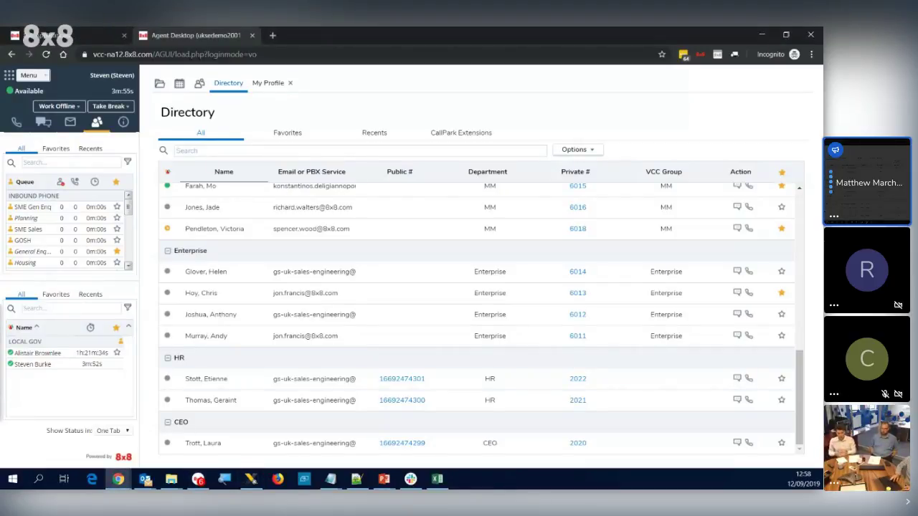
pyautogui.click(198, 479)
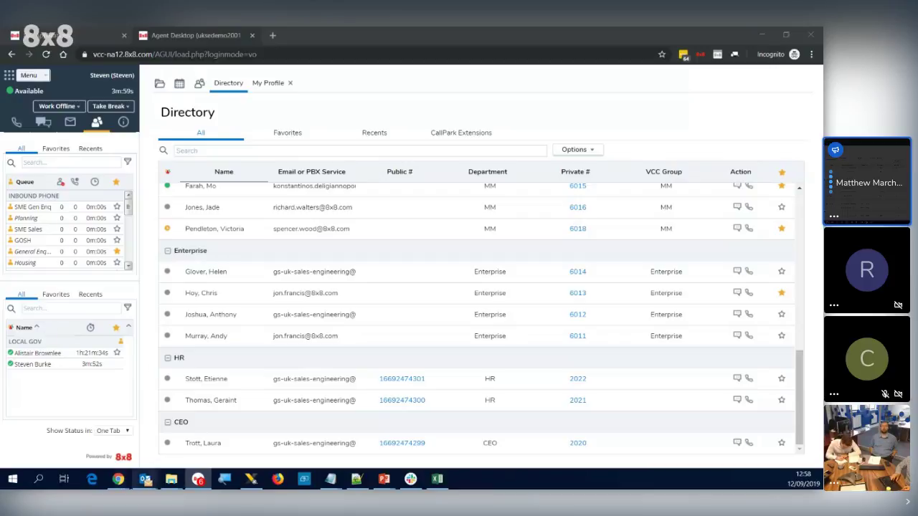
pyautogui.moveTo(119, 480)
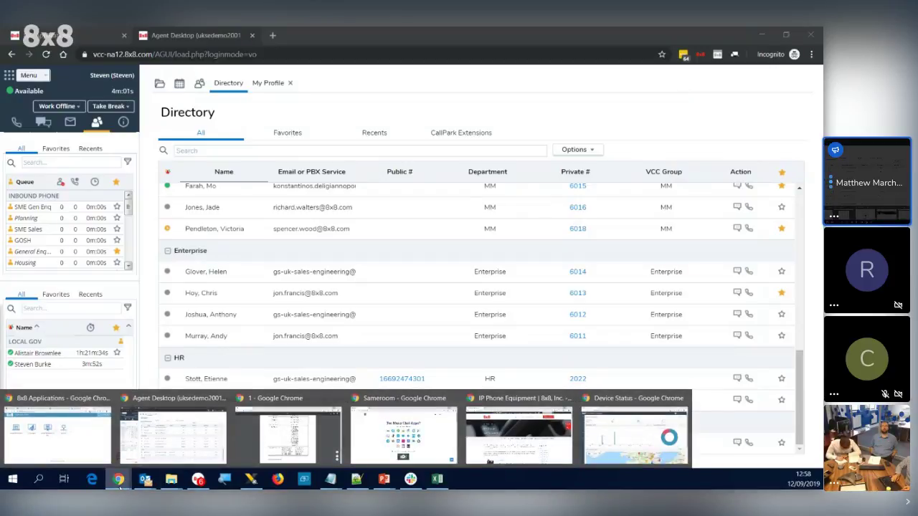